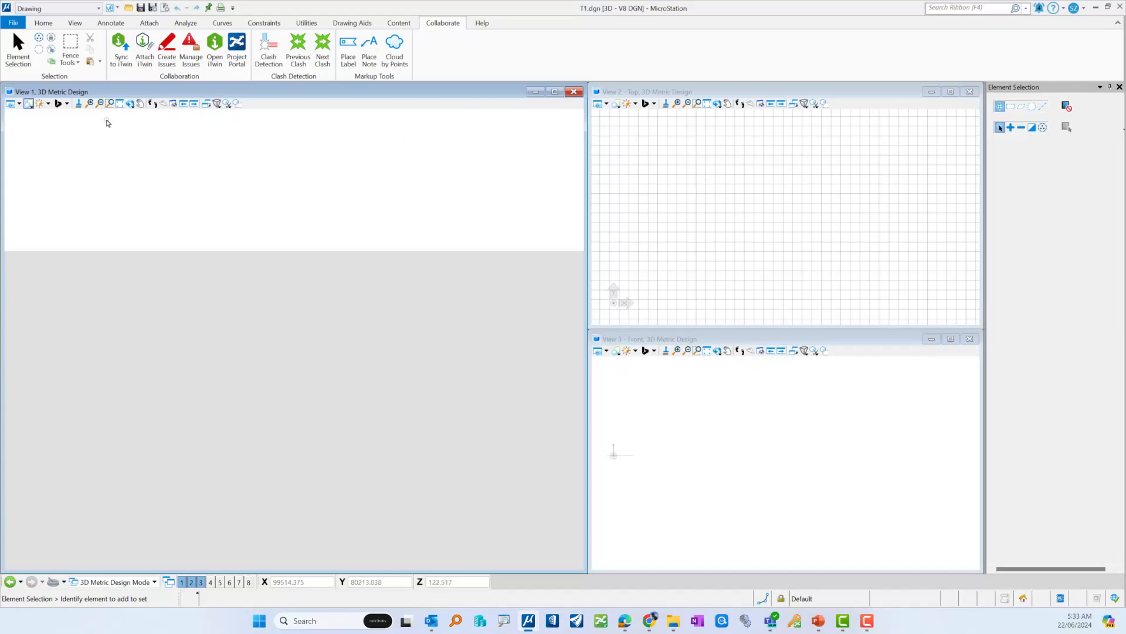
- Open the project's issue management and list the available issue types
{"action": "left_click", "coordinate": [166, 59]}
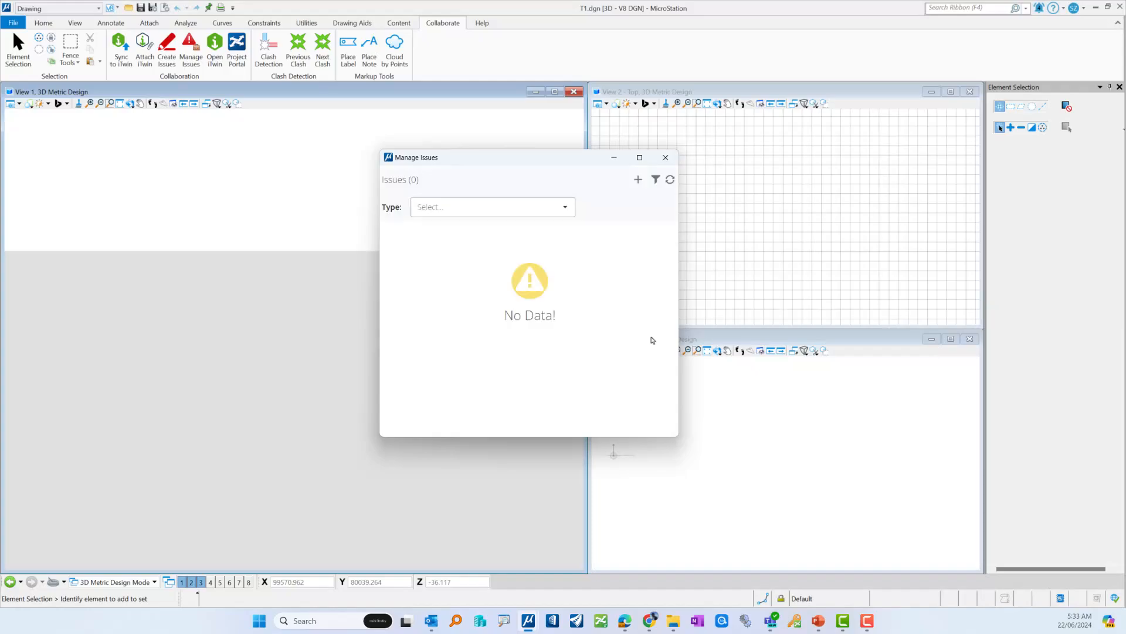
{"action": "left_click", "coordinate": [565, 209]}
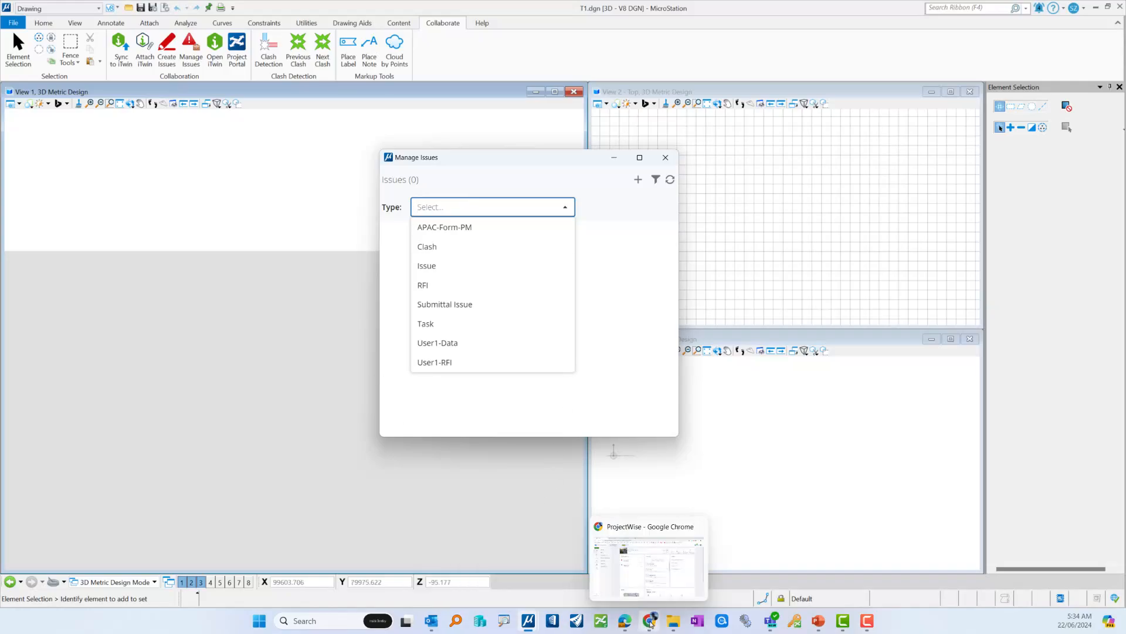
- View the ProjectWise project home page in Chrome and switch to the "What is Form?" slide in PowerPoint
{"action": "left_click", "coordinate": [660, 581]}
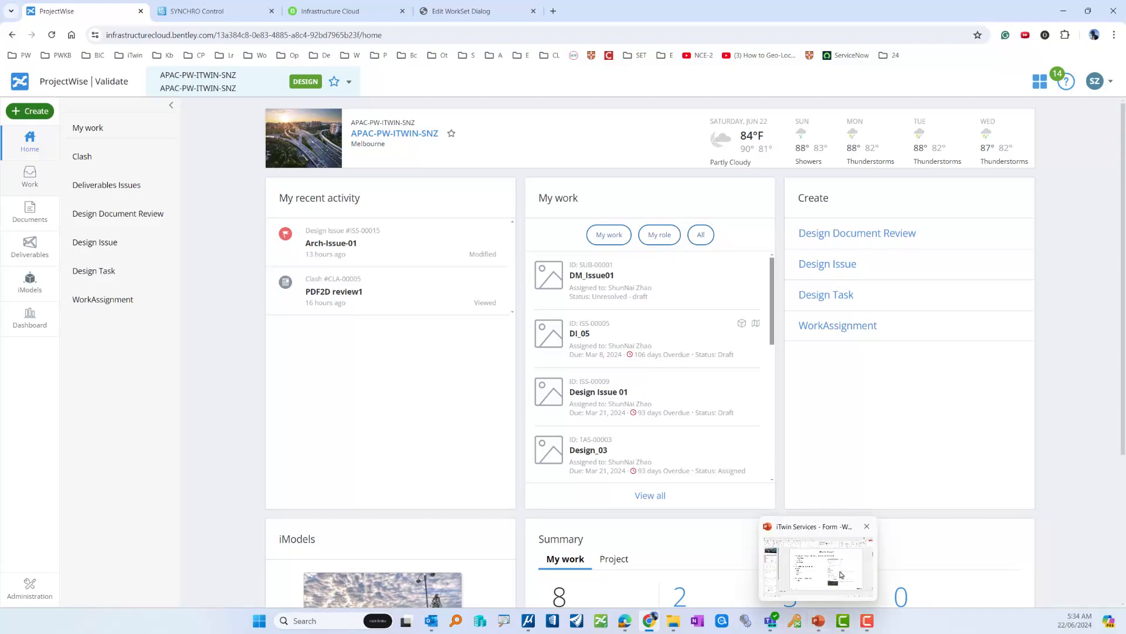
{"action": "left_click", "coordinate": [819, 621]}
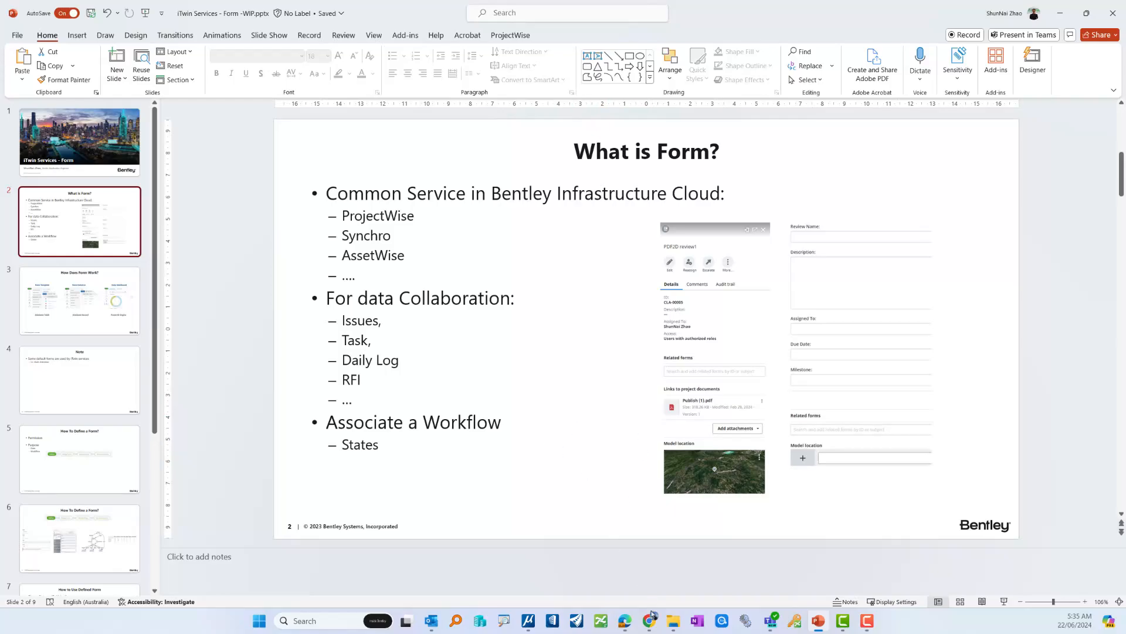
- Switch to ProjectWise in Chrome and view the project's Design Document Review and Design Issue records
{"action": "mouse_move", "coordinate": [649, 621]}
{"action": "left_click", "coordinate": [656, 571]}
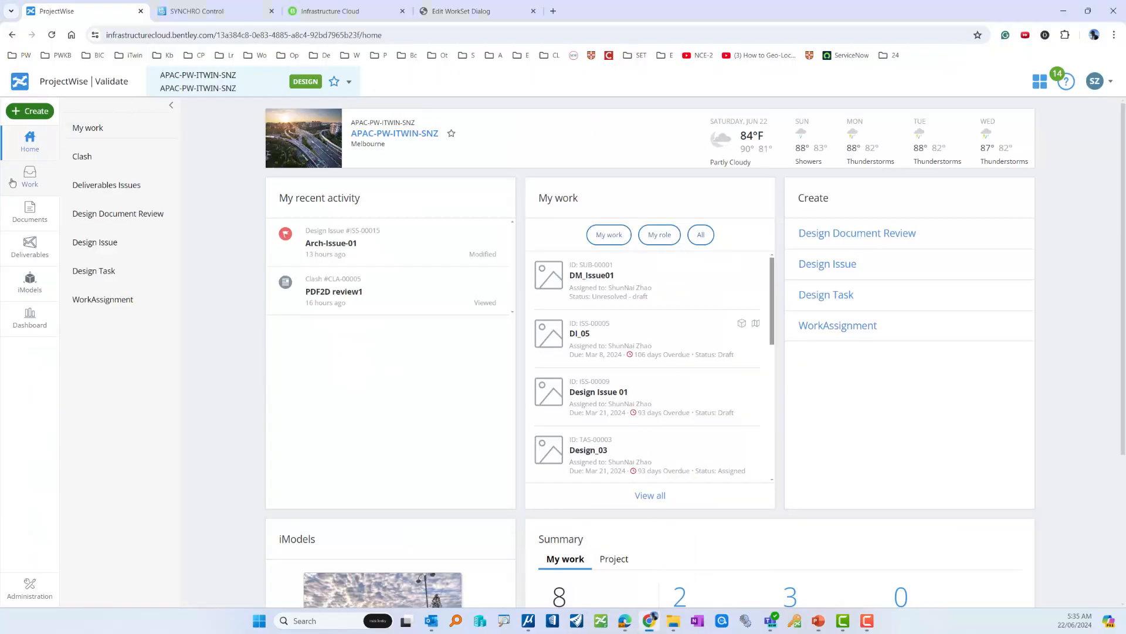
{"action": "left_click", "coordinate": [129, 222]}
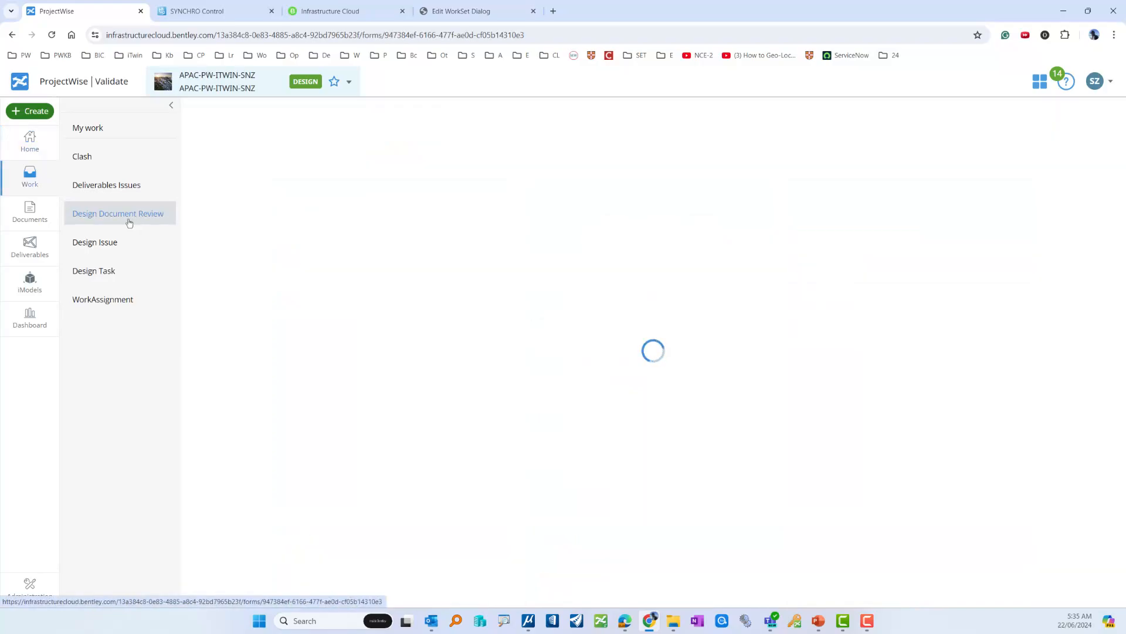
{"action": "left_click", "coordinate": [100, 242]}
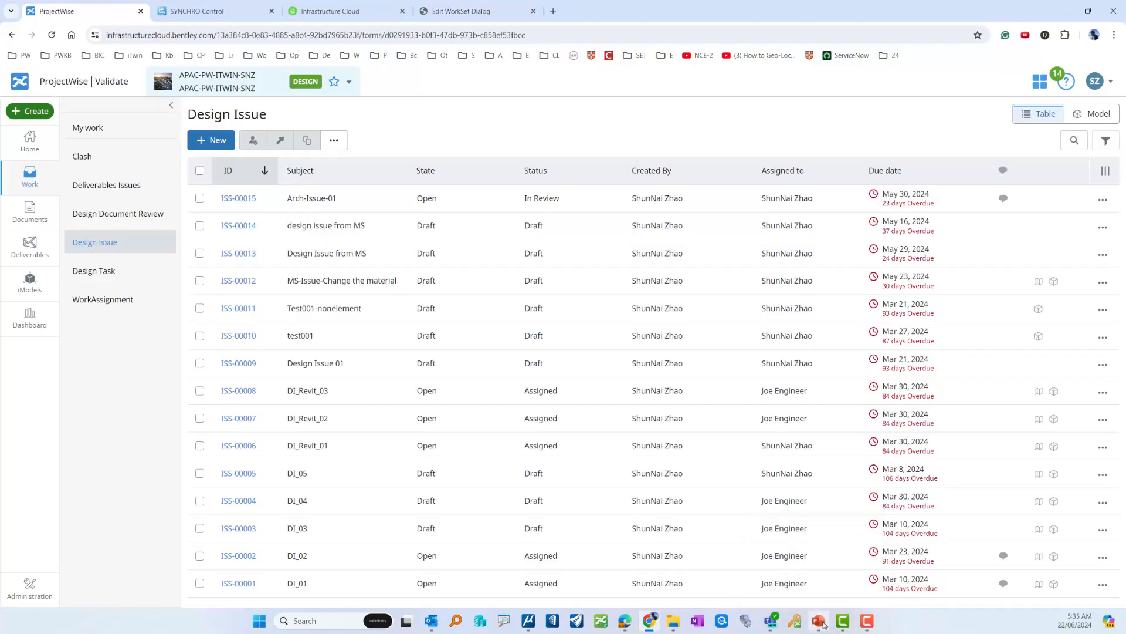
- Switch to the iTwin Services presentation in PowerPoint and show the "How Does Form Work?" slide
{"action": "mouse_move", "coordinate": [818, 620]}
{"action": "left_click", "coordinate": [822, 578]}
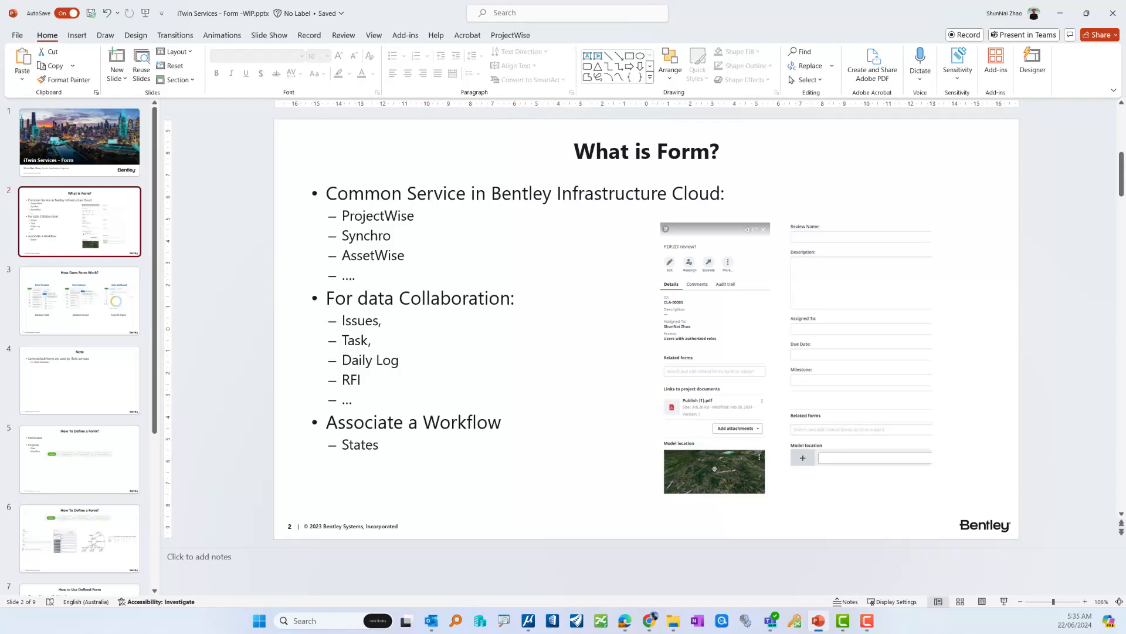
{"action": "left_click", "coordinate": [62, 309]}
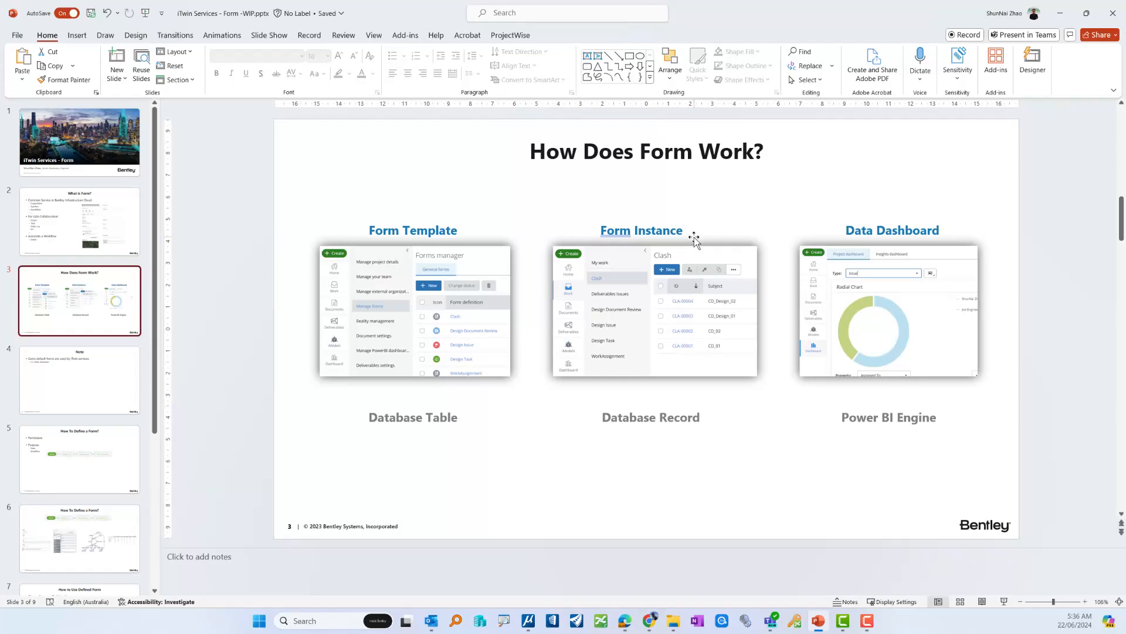
- Return to ProjectWise in Chrome and view the form definitions in the Forms manager and the project's work form list
{"action": "left_click", "coordinate": [1060, 13]}
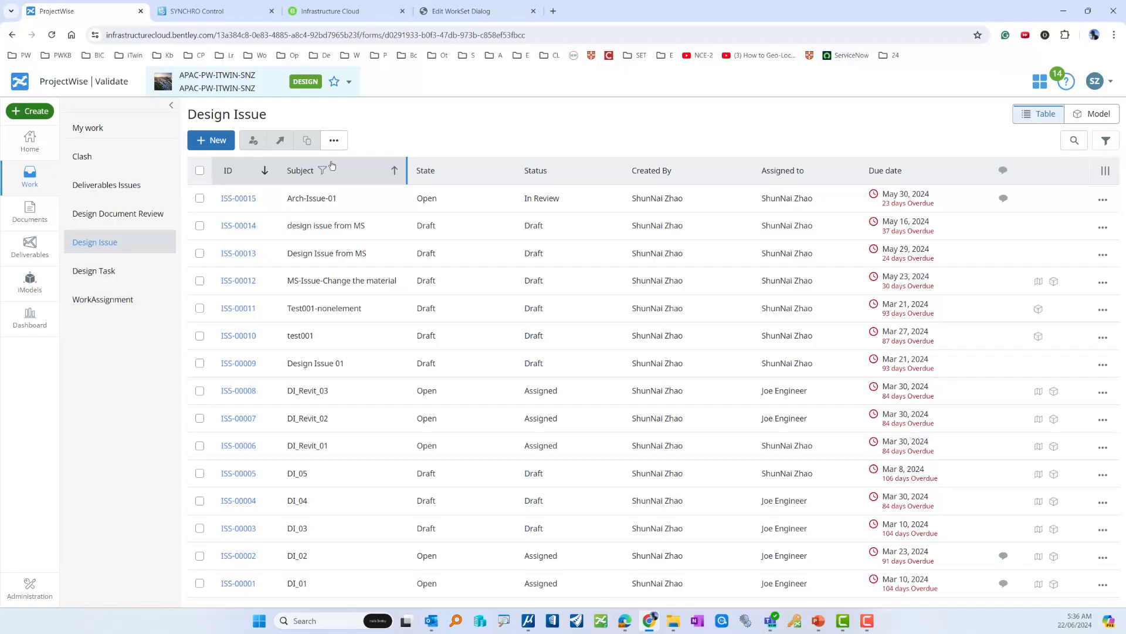
{"action": "left_click", "coordinate": [20, 591]}
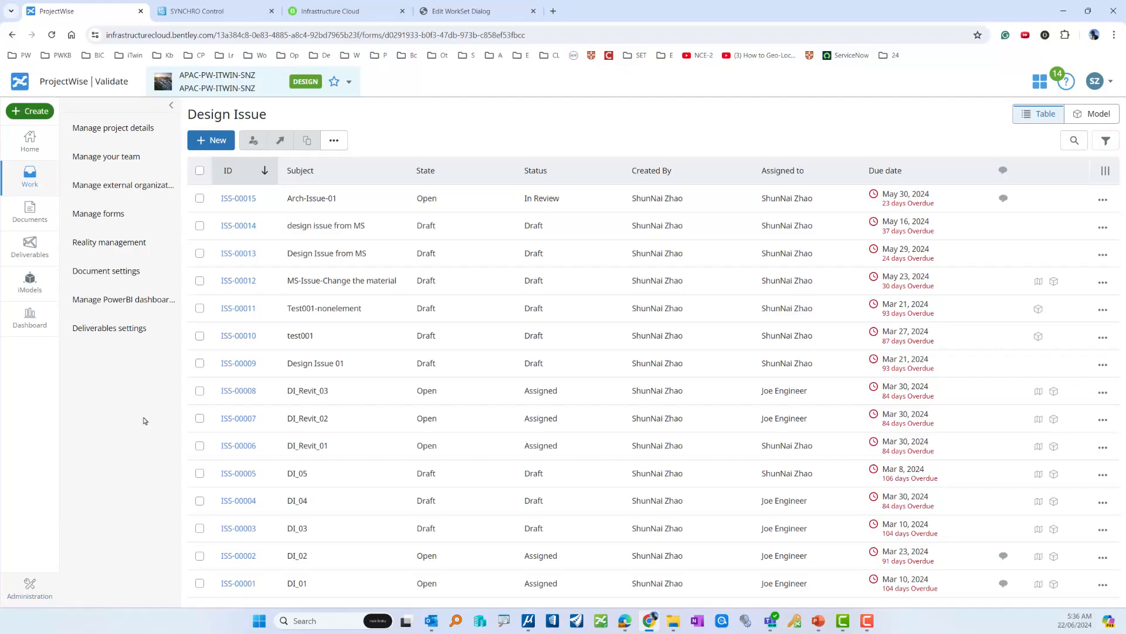
{"action": "left_click", "coordinate": [113, 215]}
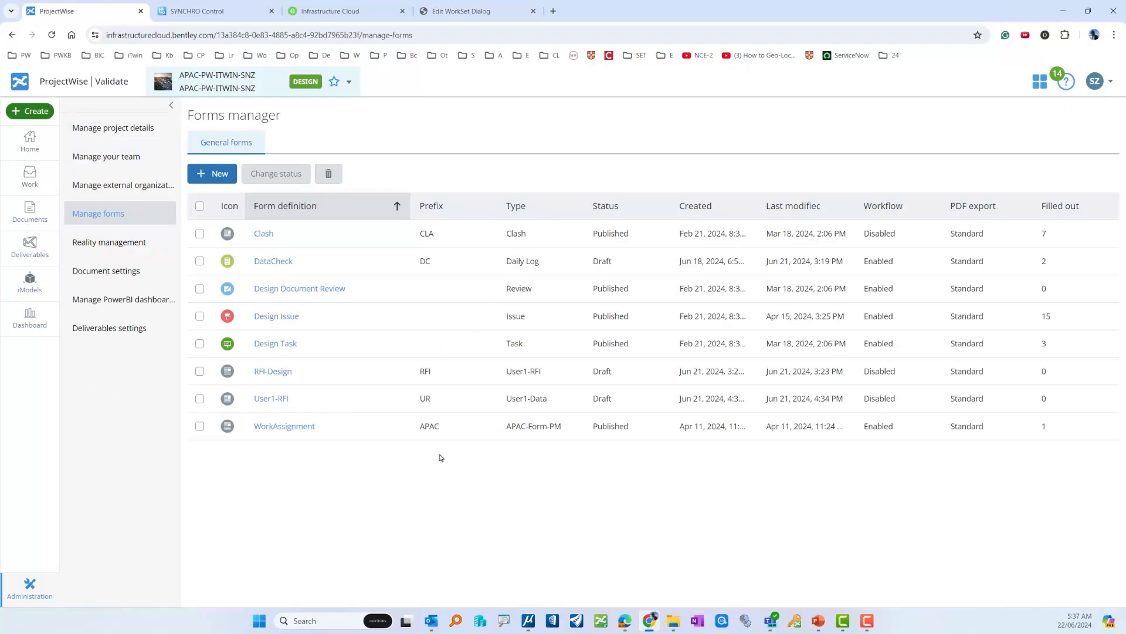
{"action": "mouse_move", "coordinate": [34, 184]}
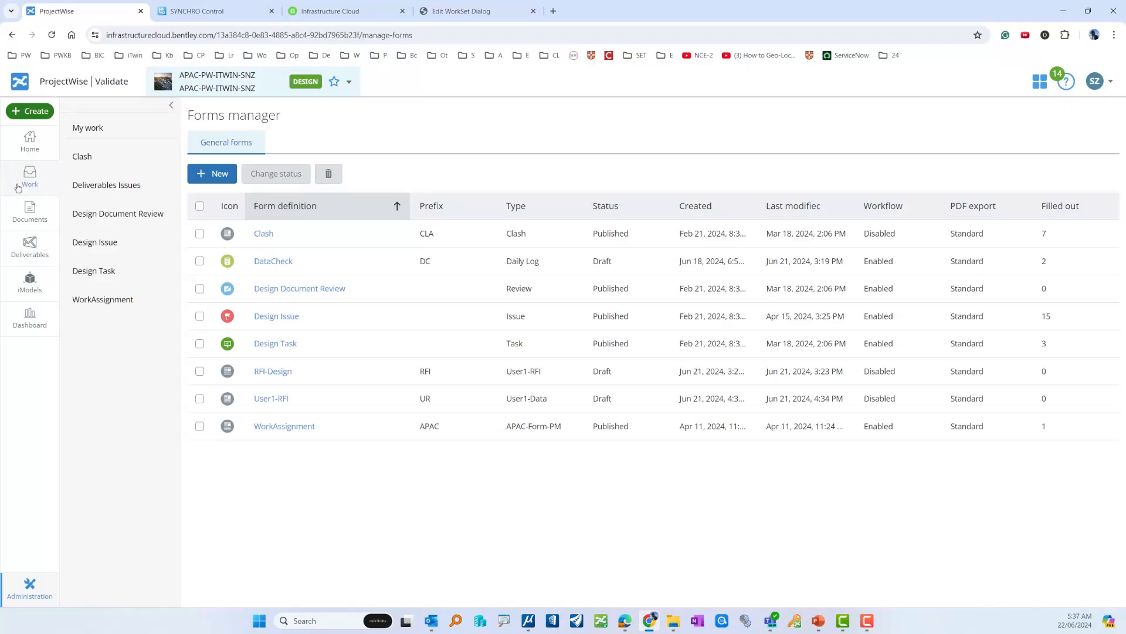
- View the work forms and administration options of the APAC-SYN-ITWIN-SNZ project in SYNCHRO Control, comparing with the ProjectWise project
{"action": "left_click", "coordinate": [215, 11]}
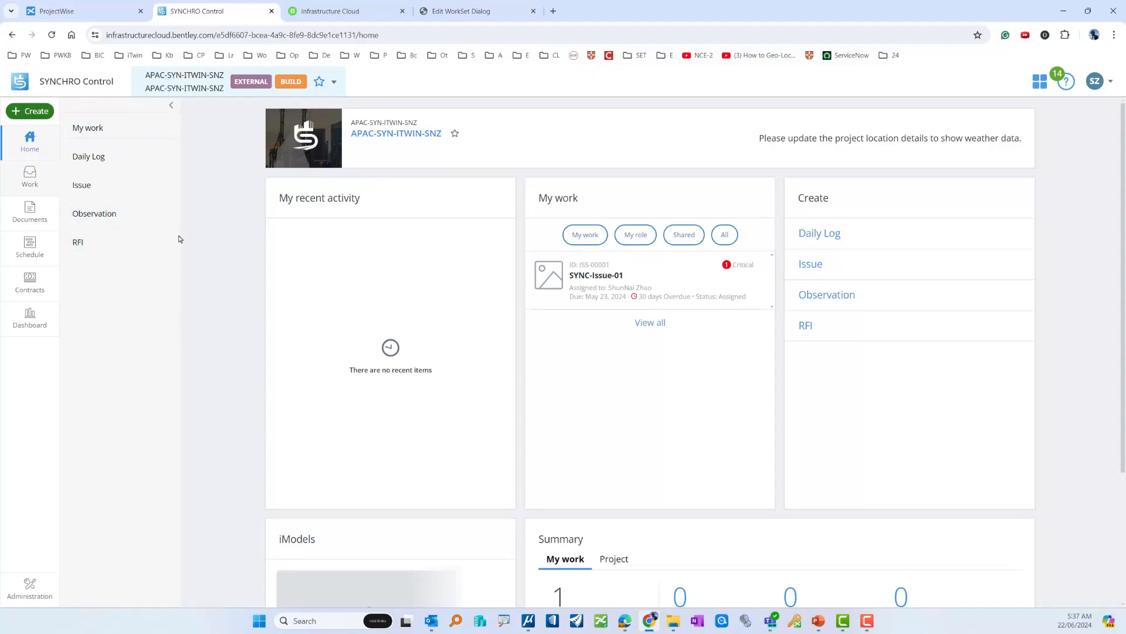
{"action": "mouse_move", "coordinate": [29, 591]}
{"action": "left_click", "coordinate": [91, 12]}
{"action": "left_click", "coordinate": [213, 13]}
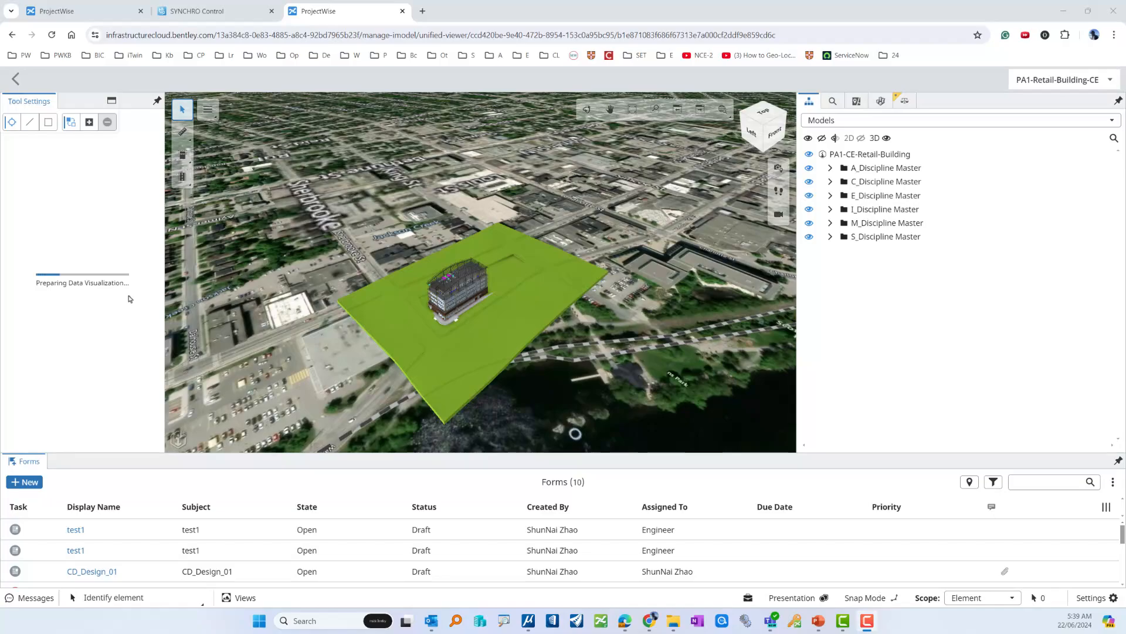
- List the form types that can be created in the PA1-Retail-Building-CE iModel and show its clash tests
{"action": "left_click", "coordinate": [30, 483]}
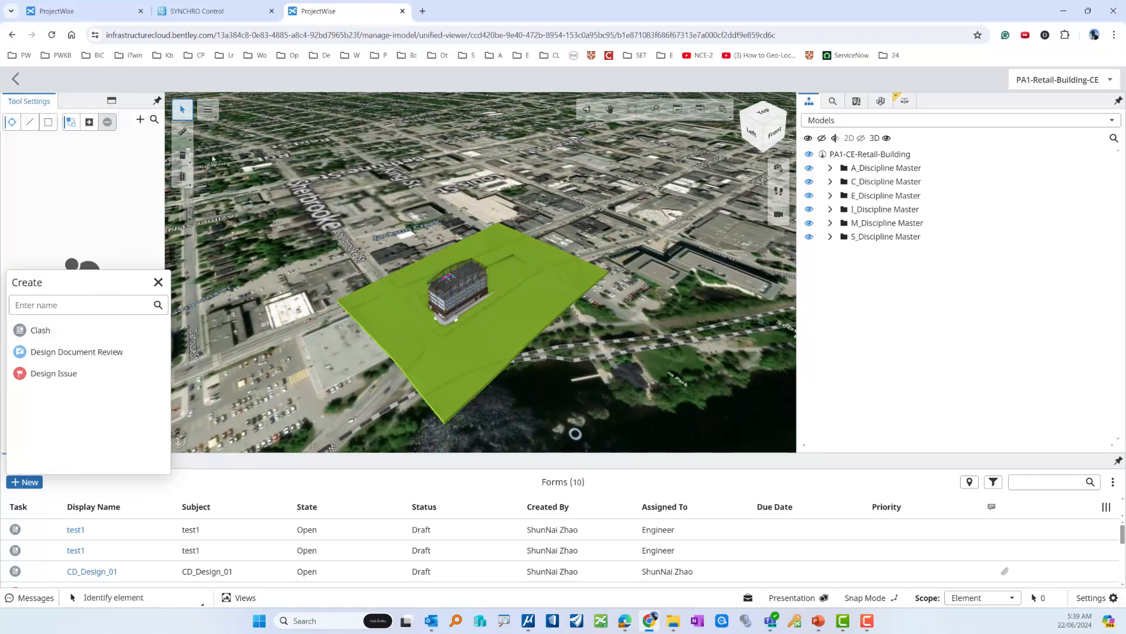
{"action": "left_click", "coordinate": [211, 113]}
{"action": "left_click", "coordinate": [210, 111]}
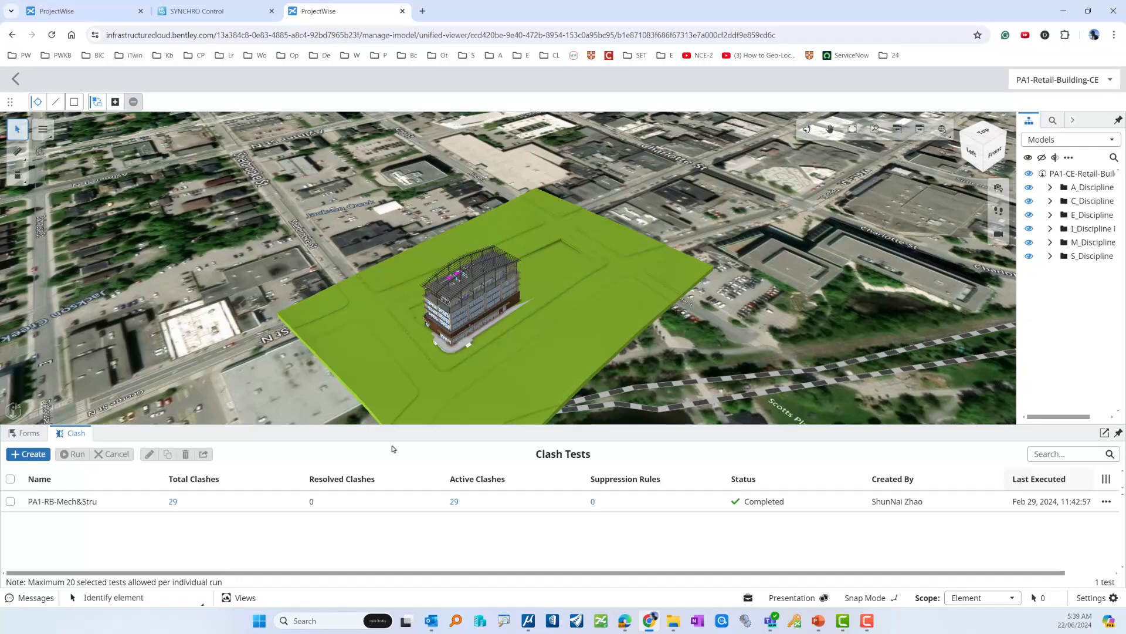
- Open the PA1-RB-Mech&Stru clash results and start a new Clash form for Cluster (2) and Cluster (4)
{"action": "left_click", "coordinate": [172, 502]}
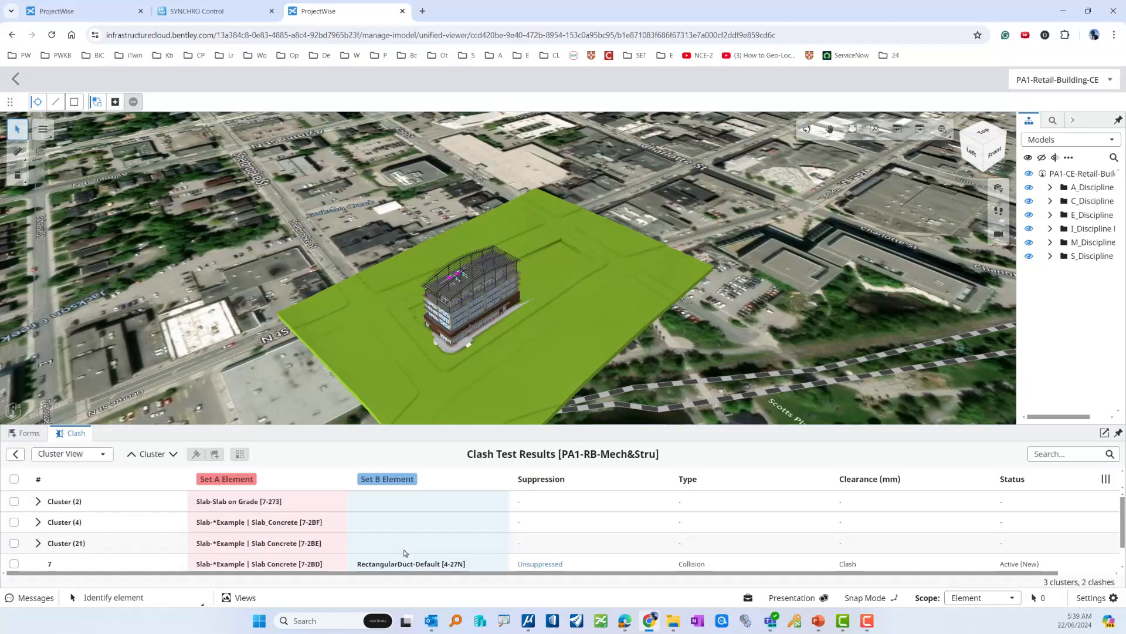
{"action": "left_click", "coordinate": [14, 501]}
{"action": "left_click", "coordinate": [14, 523]}
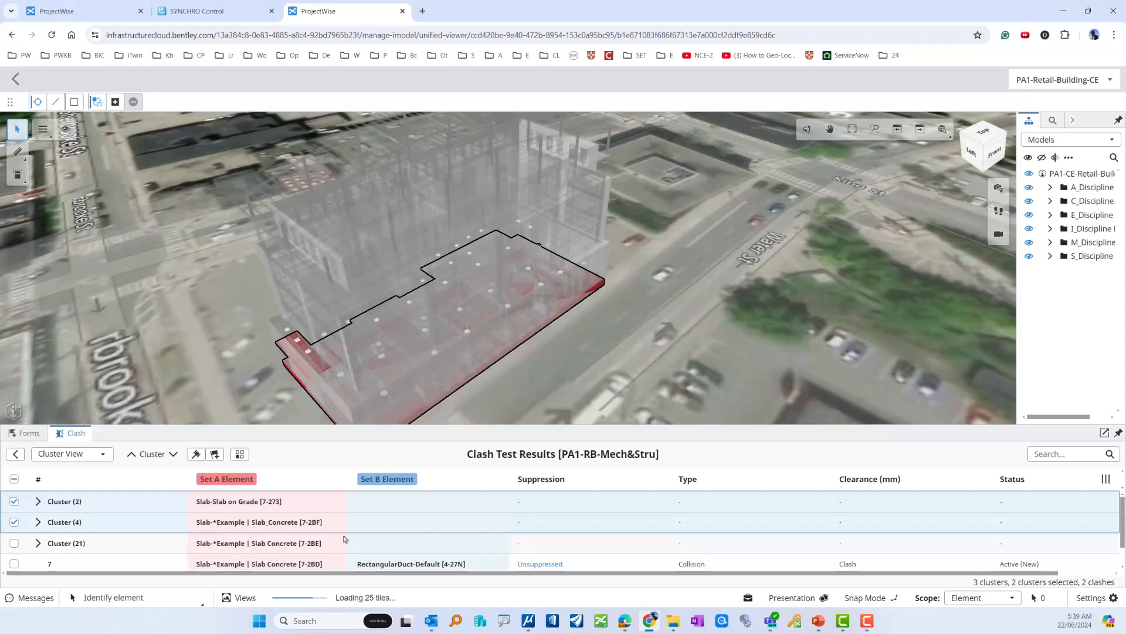
{"action": "left_click", "coordinate": [214, 455]}
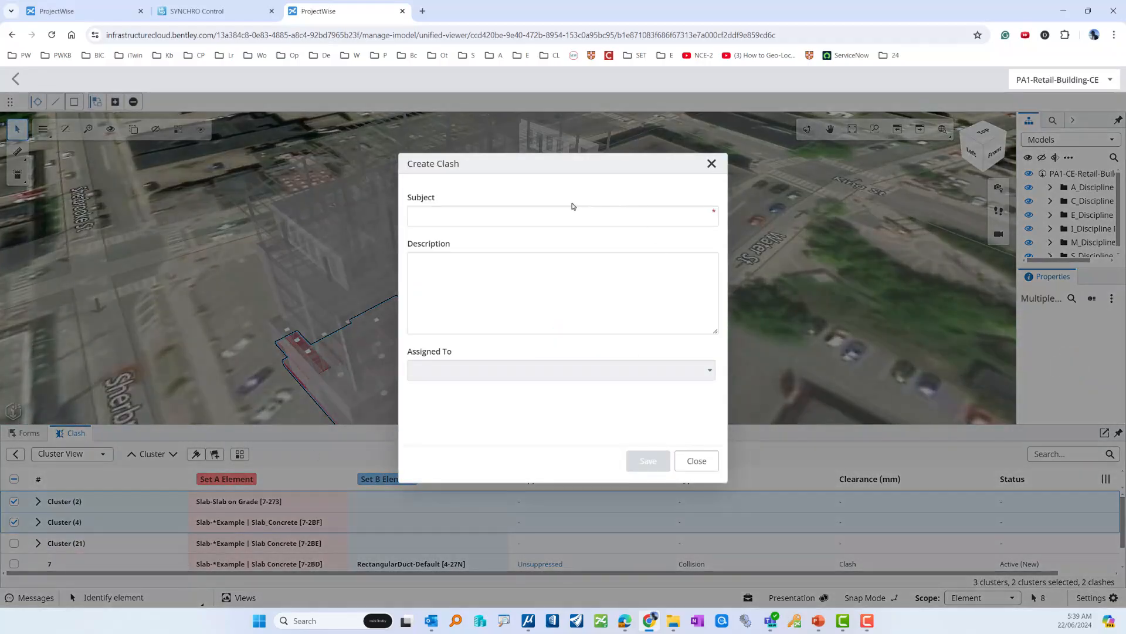
{"action": "left_click", "coordinate": [478, 221]}
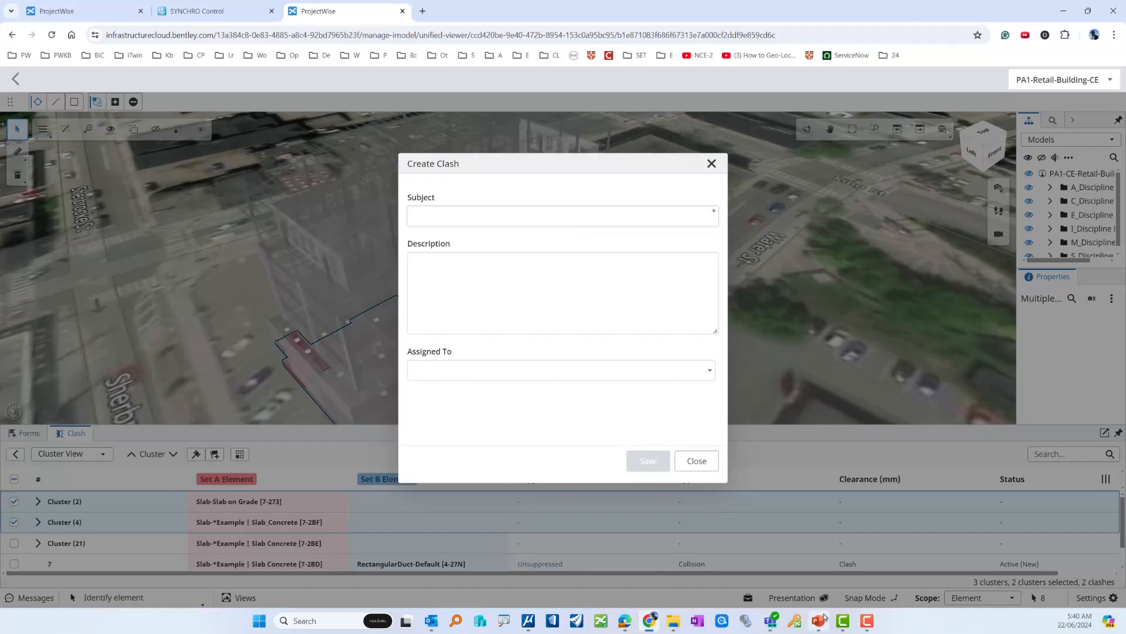
- Check the "How Does Form Work?" slide in PowerPoint and view the ProjectWise project dashboard's charts in Chrome
{"action": "mouse_move", "coordinate": [818, 622]}
{"action": "left_click", "coordinate": [824, 622]}
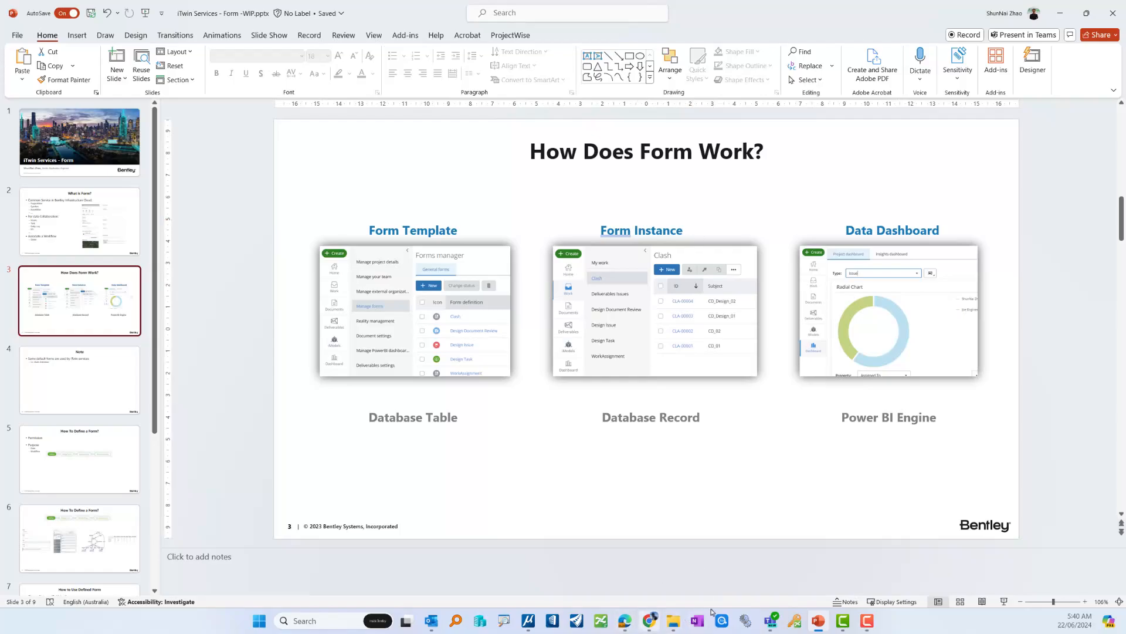
{"action": "mouse_move", "coordinate": [654, 624]}
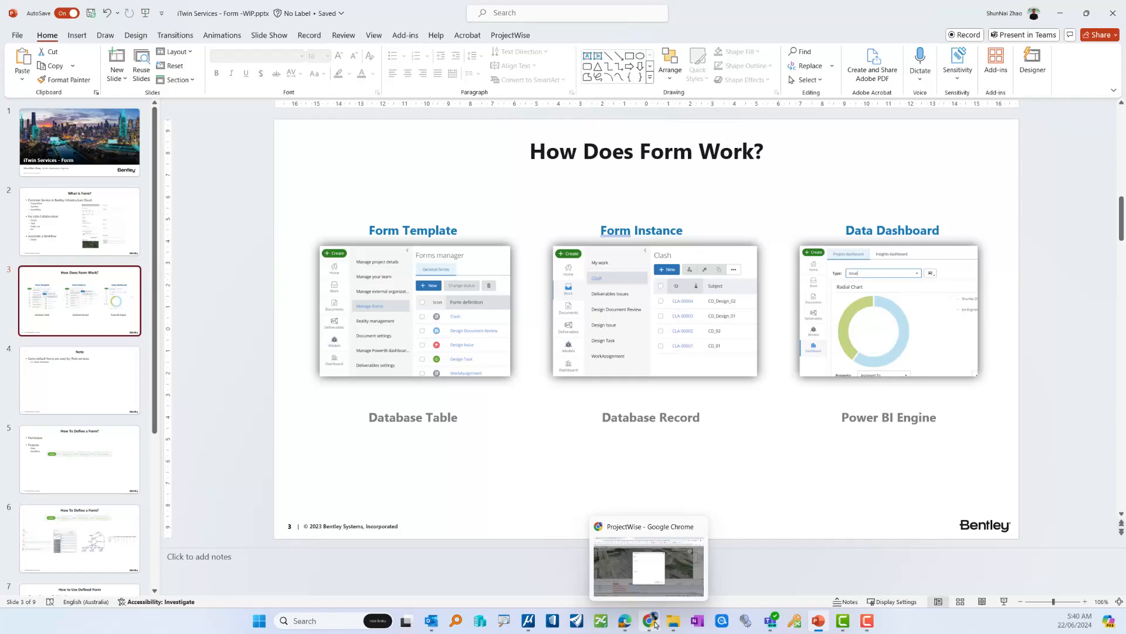
{"action": "left_click", "coordinate": [653, 624]}
{"action": "left_click", "coordinate": [83, 10]}
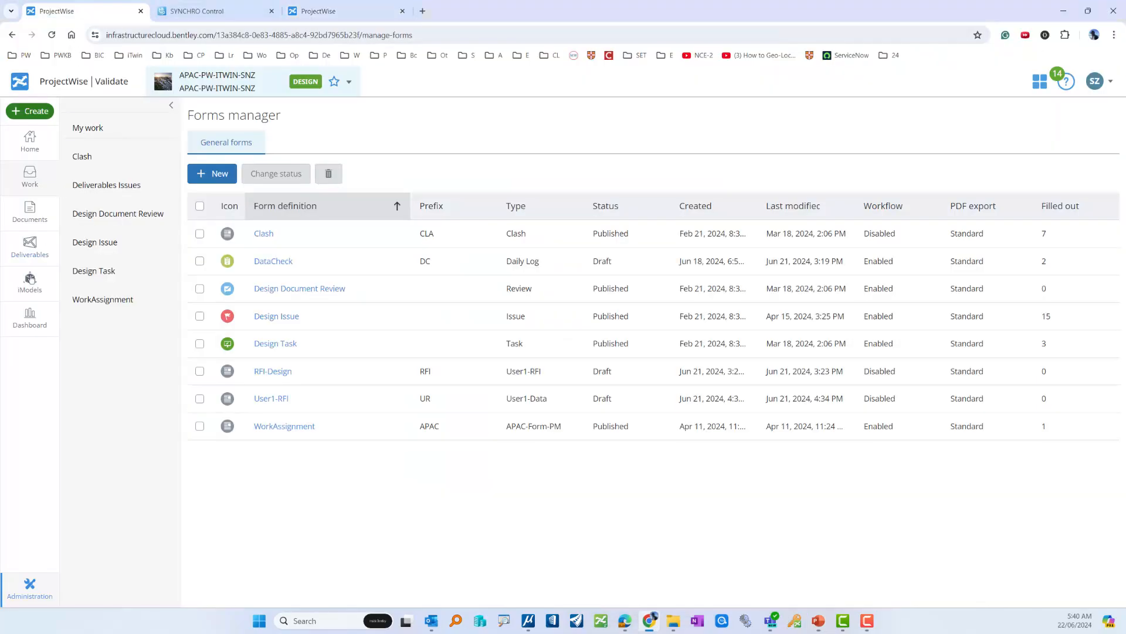
{"action": "left_click", "coordinate": [19, 328]}
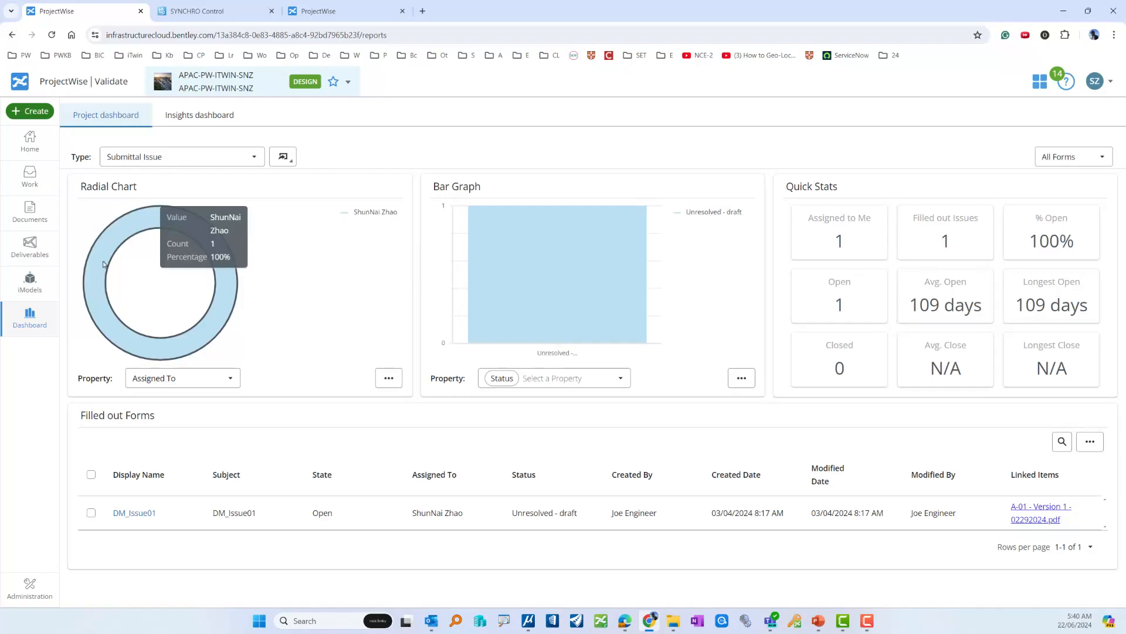
{"action": "mouse_move", "coordinate": [605, 315]}
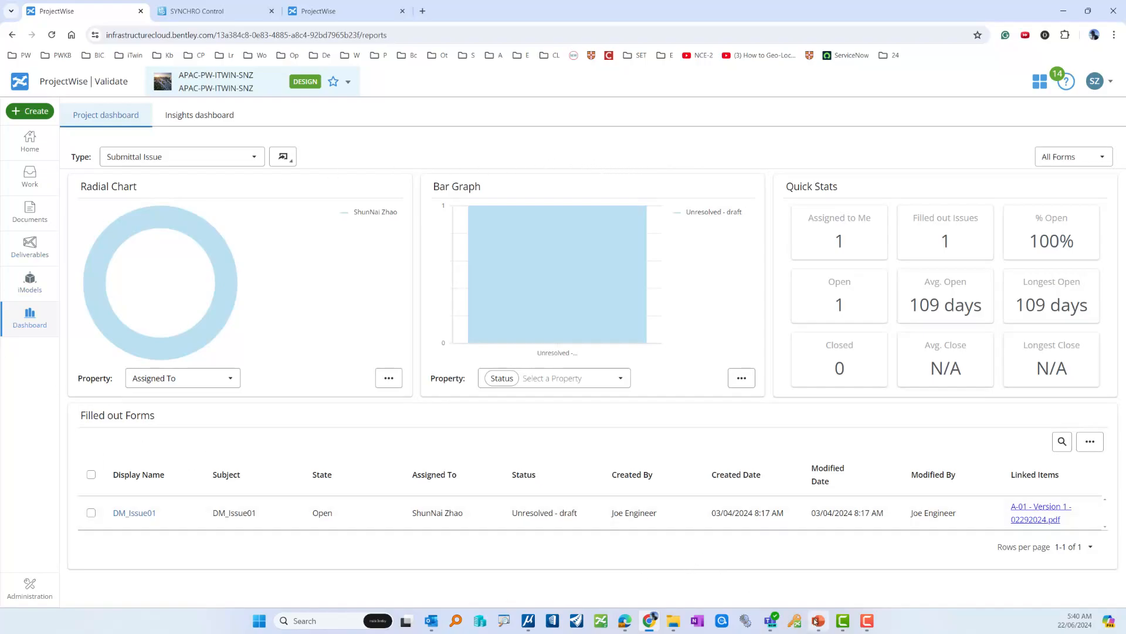
- Switch back to the "How Does Form Work?" slide in PowerPoint
{"action": "mouse_move", "coordinate": [818, 621]}
{"action": "left_click", "coordinate": [838, 575]}
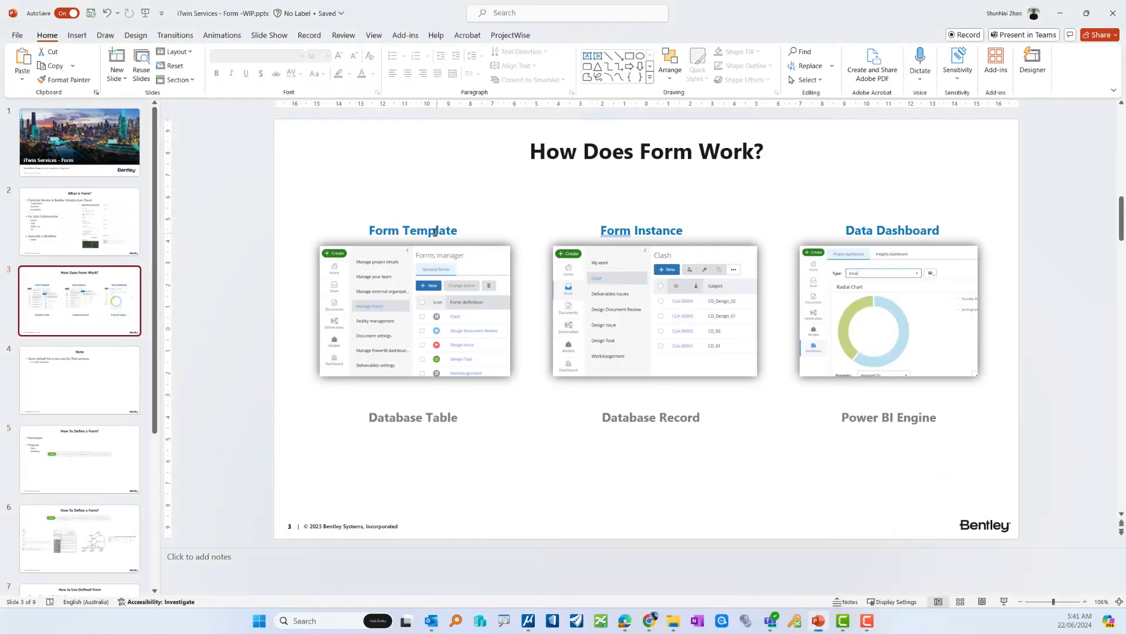
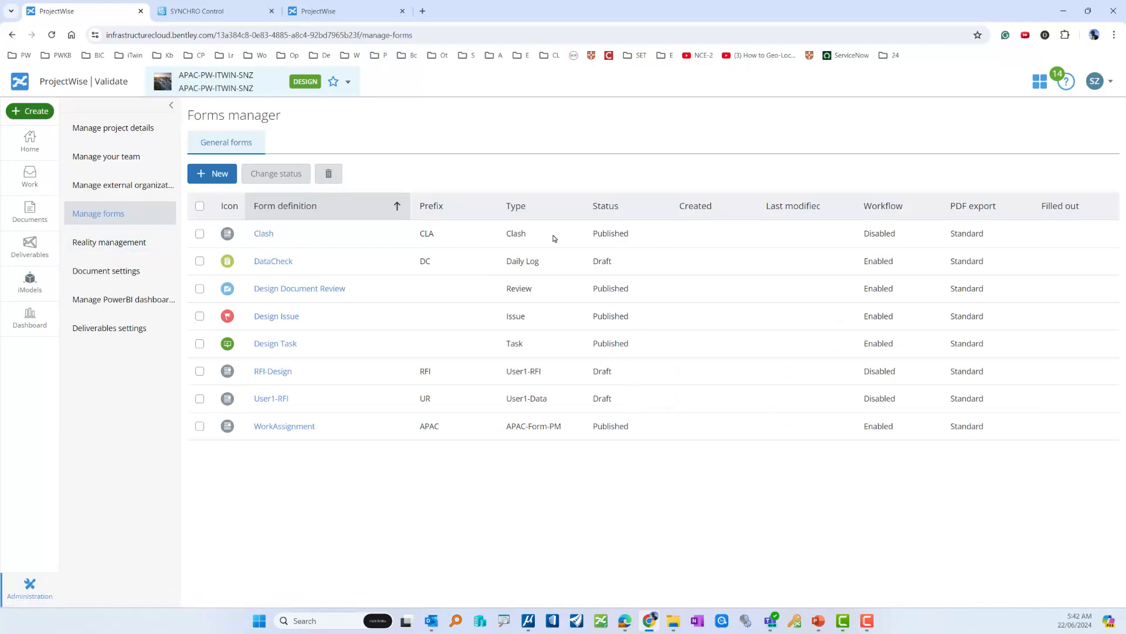
{"action": "left_click", "coordinate": [200, 234]}
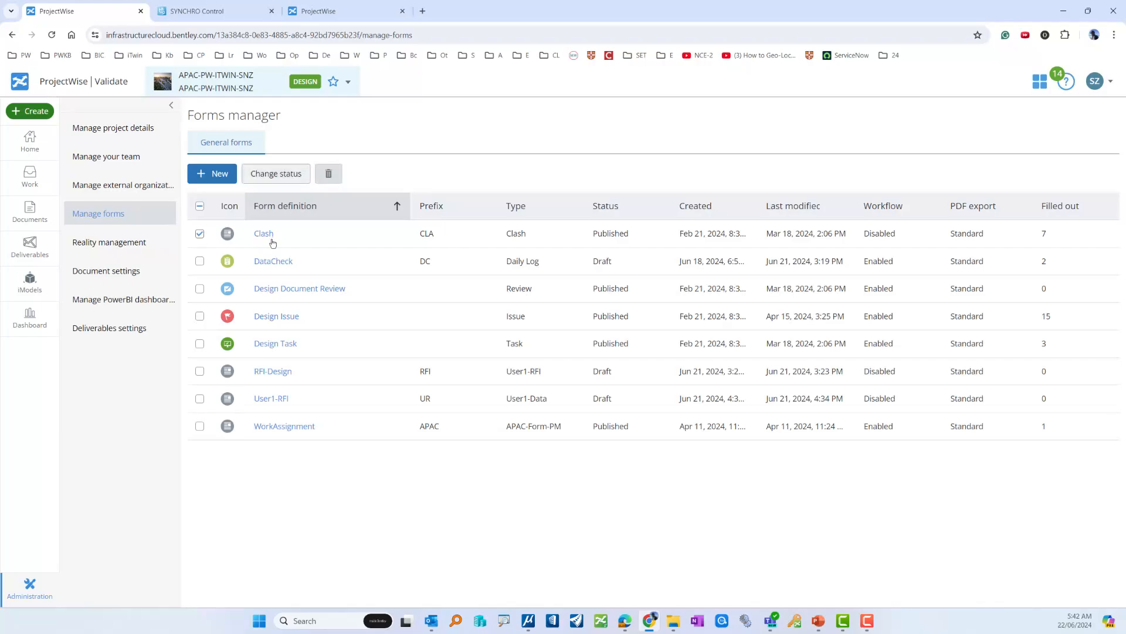
{"action": "left_click", "coordinate": [284, 178]}
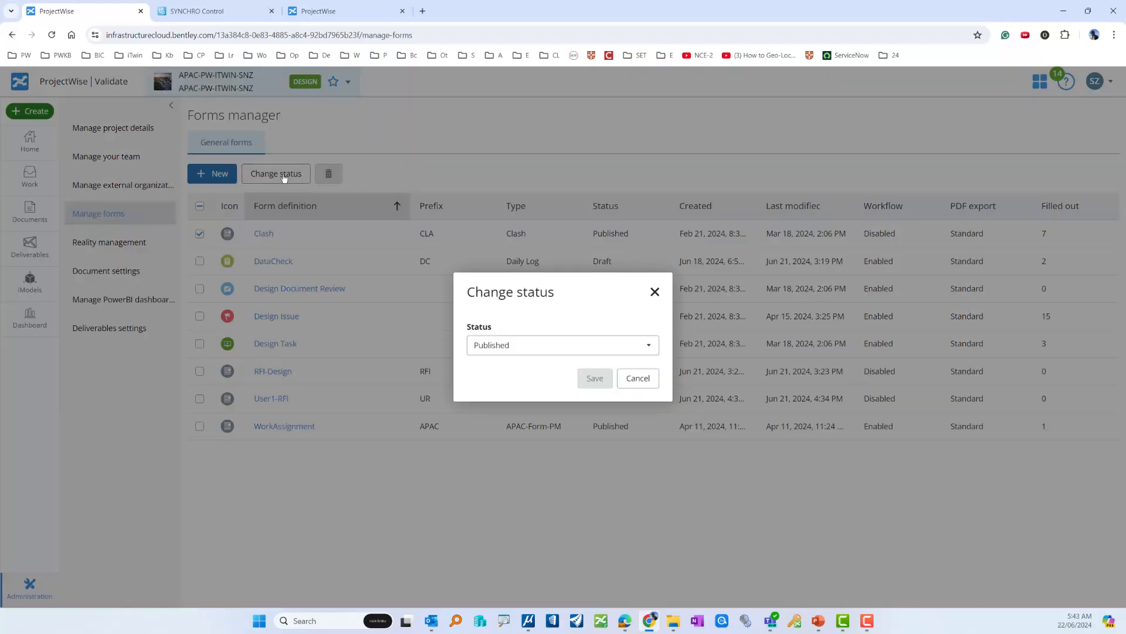
{"action": "left_click", "coordinate": [645, 348]}
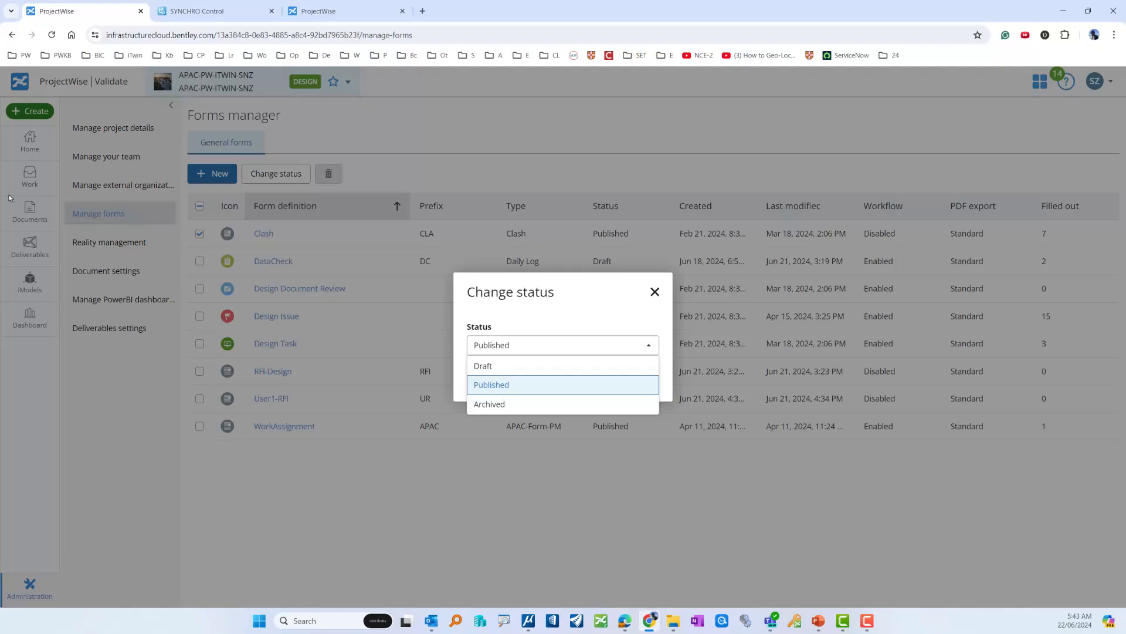
{"action": "left_click", "coordinate": [488, 366]}
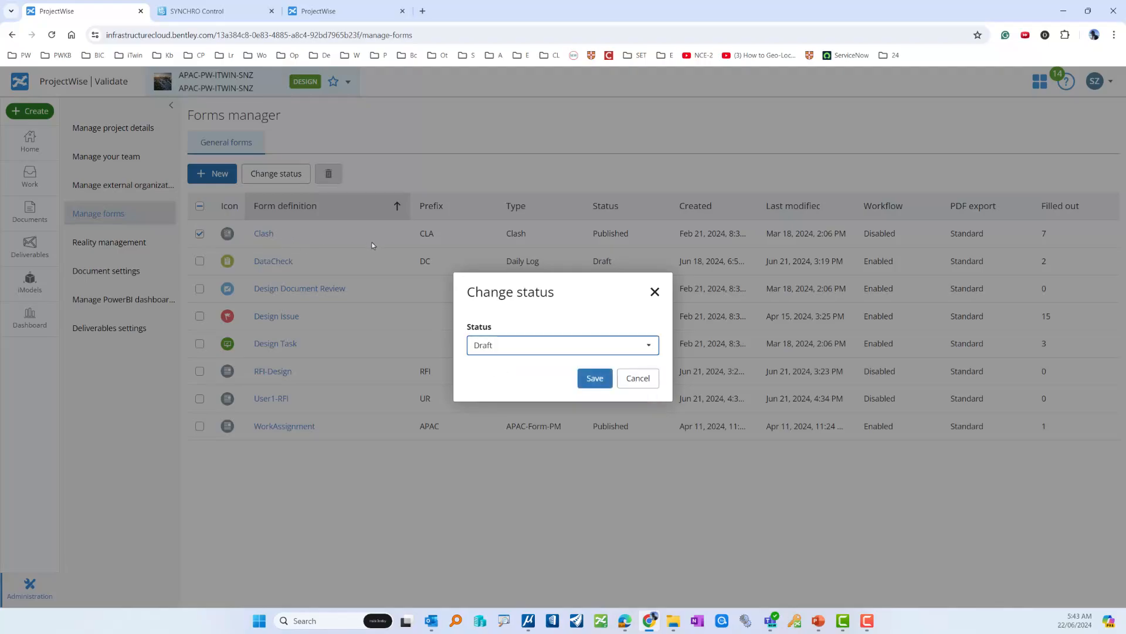
{"action": "left_click", "coordinate": [645, 383]}
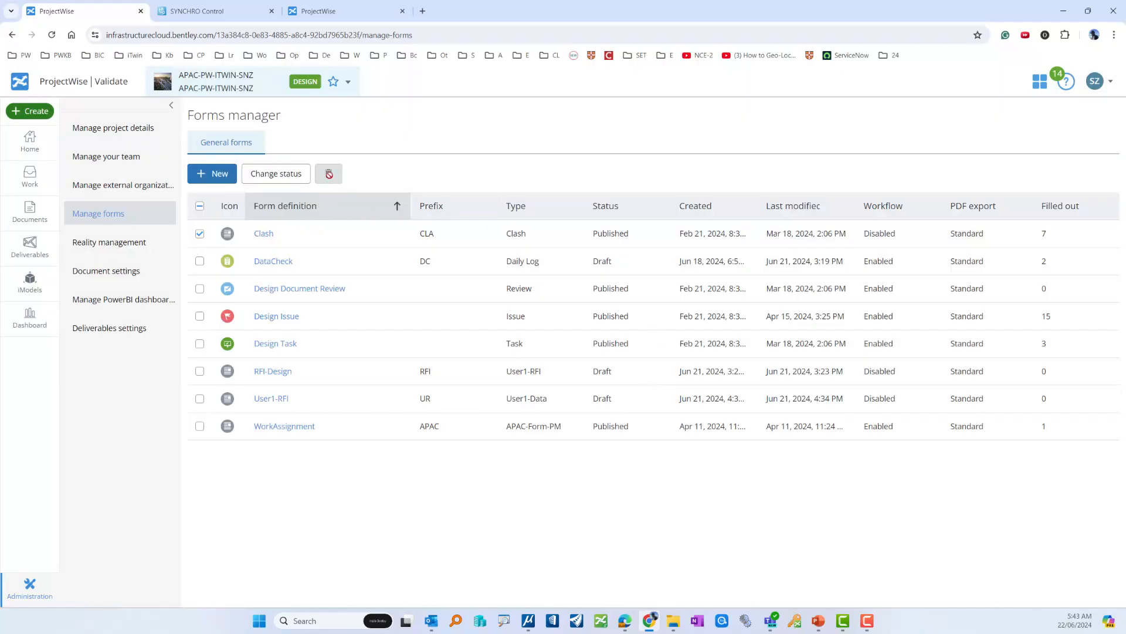
- Open the Clash form definition to view its name, prefix, type and status, and close it without saving
{"action": "left_click", "coordinate": [262, 233]}
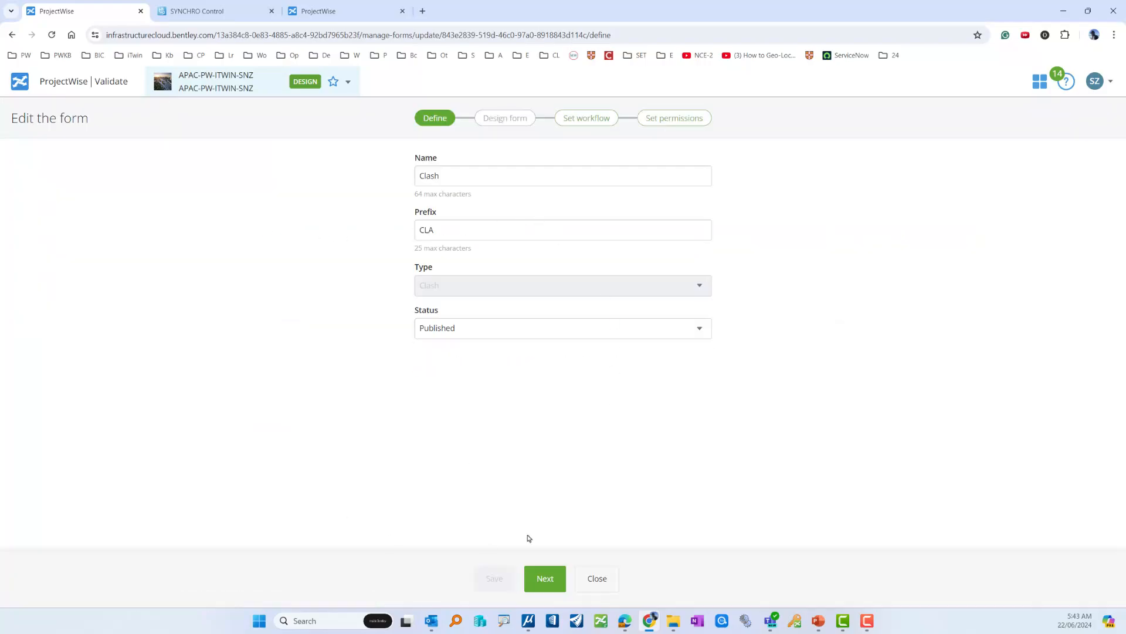
{"action": "left_click", "coordinate": [599, 582]}
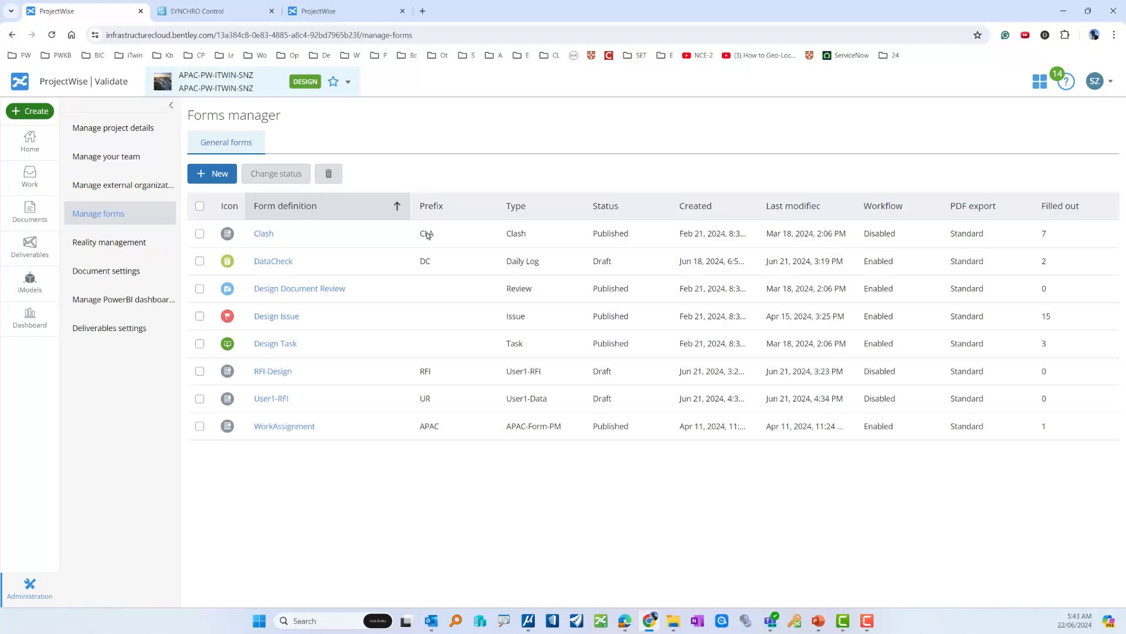
- Start a new form definition named DC-User with the prefix dc
{"action": "left_click", "coordinate": [212, 174]}
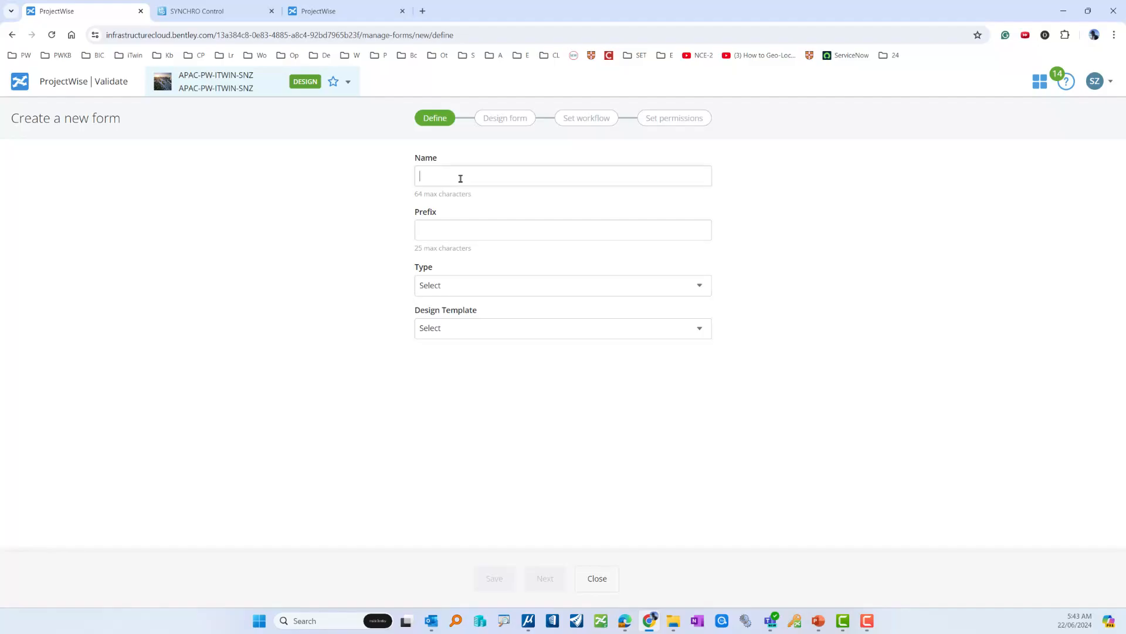
{"action": "type", "text": "DC"}
{"action": "left_click", "coordinate": [447, 223]}
{"action": "left_click", "coordinate": [448, 178]}
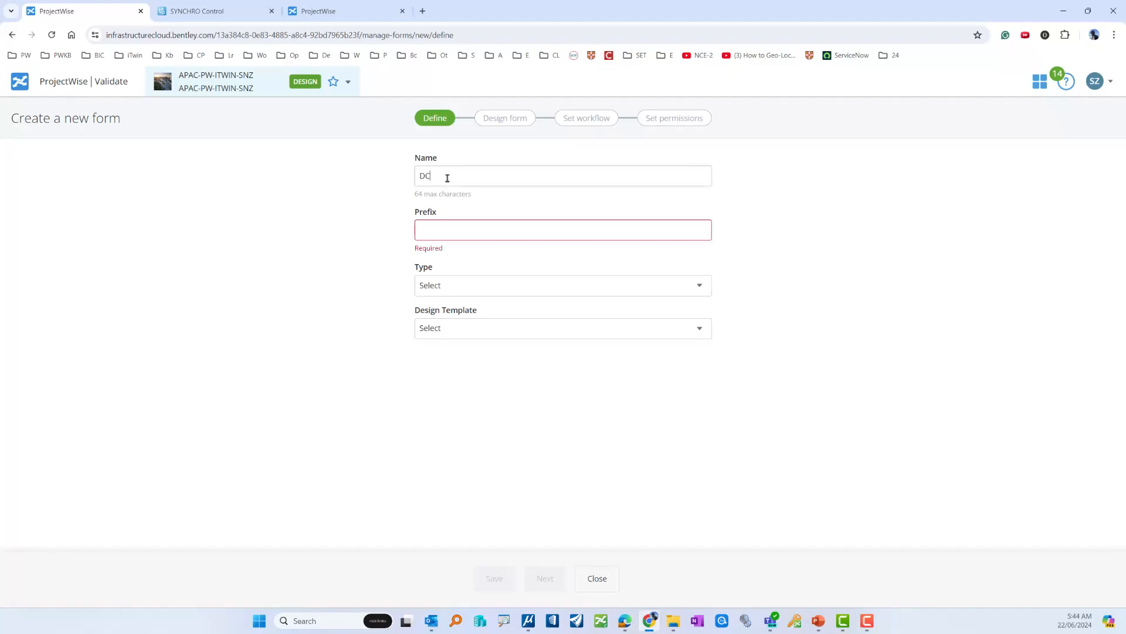
{"action": "type", "text": "-User"}
{"action": "left_click", "coordinate": [450, 231]}
{"action": "type", "text": "dc"}
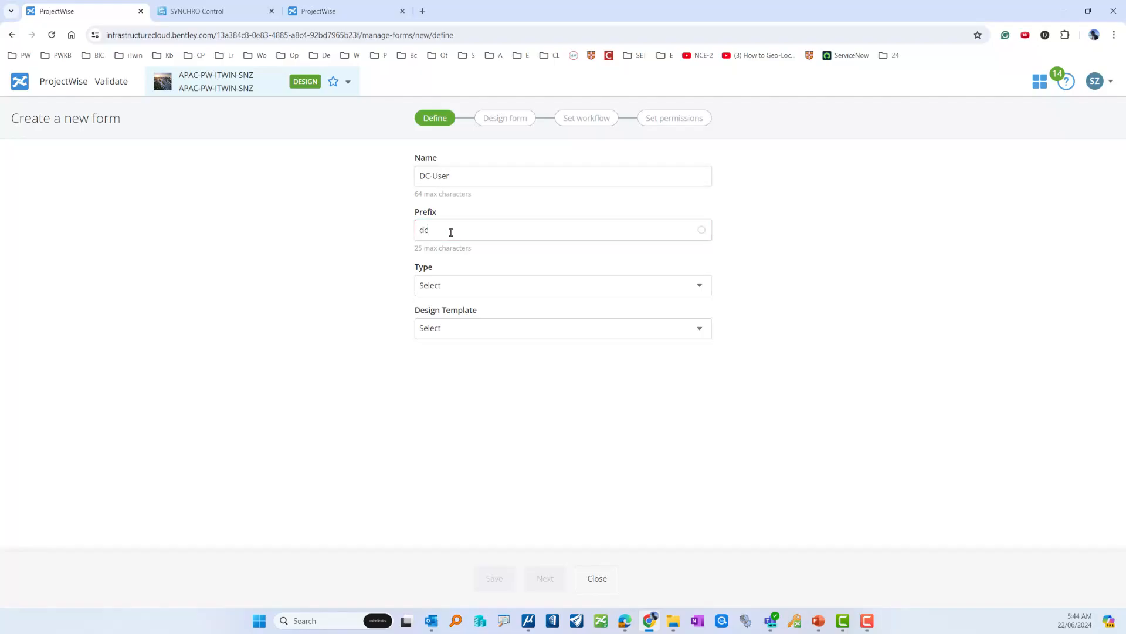
- Give the form a new type User1 and the Design Task design template, and save the definition
{"action": "left_click", "coordinate": [488, 293]}
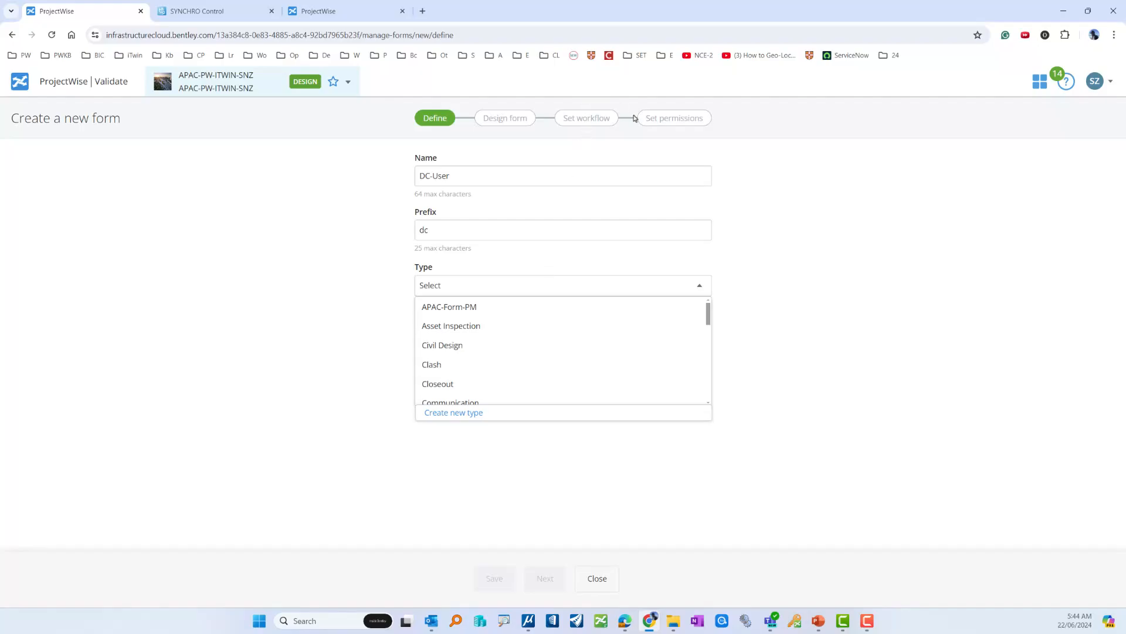
{"action": "left_click", "coordinate": [453, 412]}
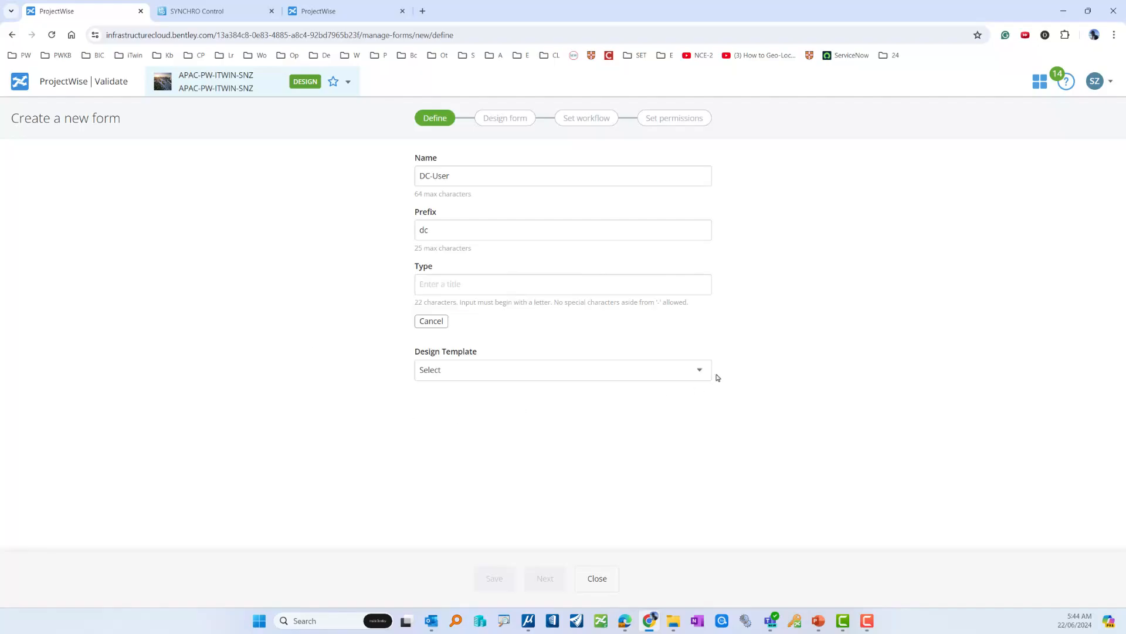
{"action": "left_click", "coordinate": [493, 286]}
{"action": "type", "text": "User1"}
{"action": "left_click", "coordinate": [490, 370]}
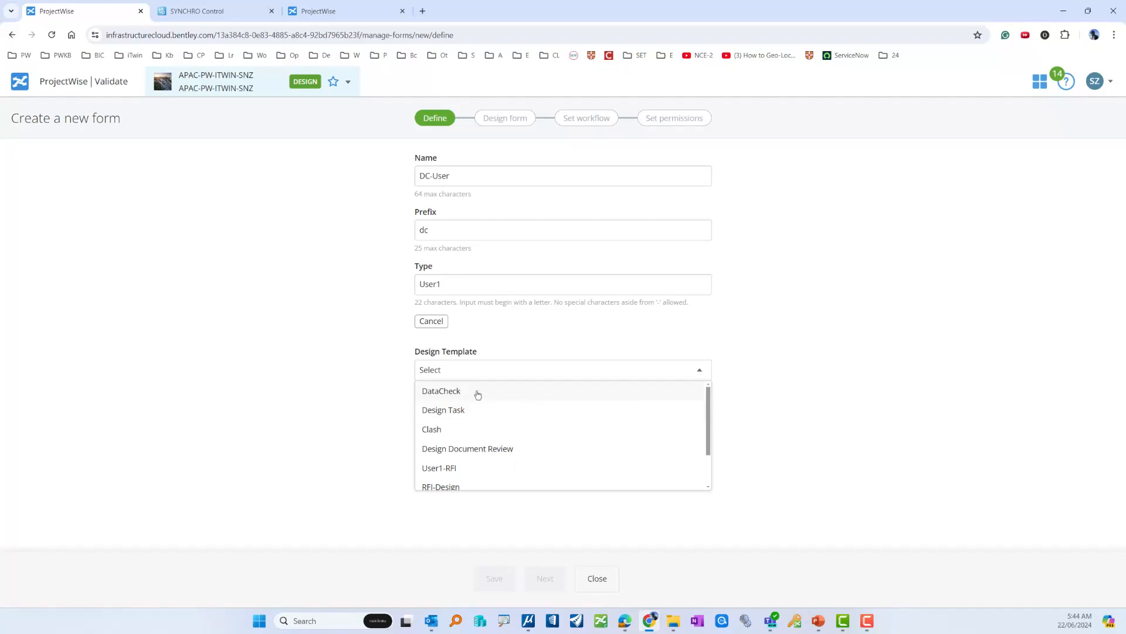
{"action": "left_click", "coordinate": [460, 410]}
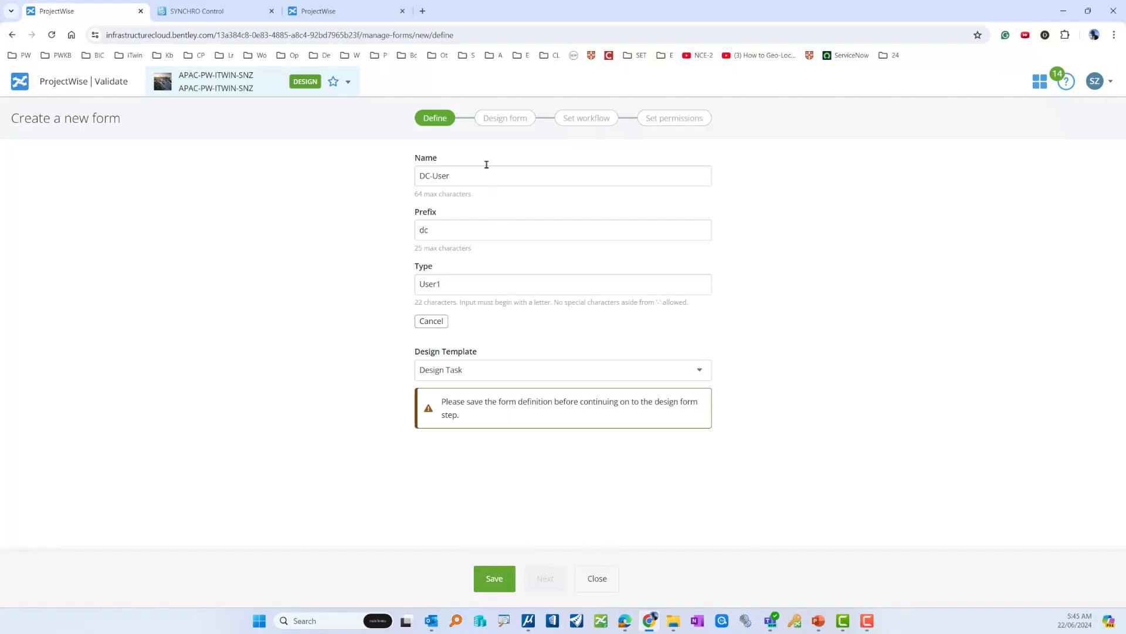
{"action": "left_click", "coordinate": [495, 581]}
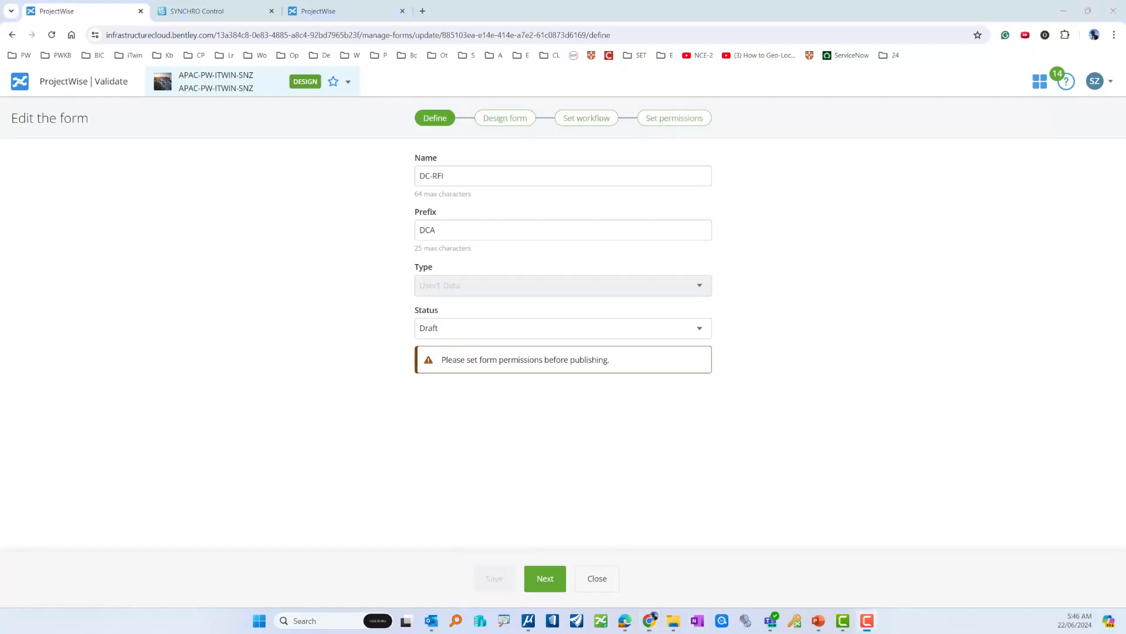
- Open the DC-RFI form's design and view the list of controls and the Review Name control's properties
{"action": "left_click", "coordinate": [497, 123]}
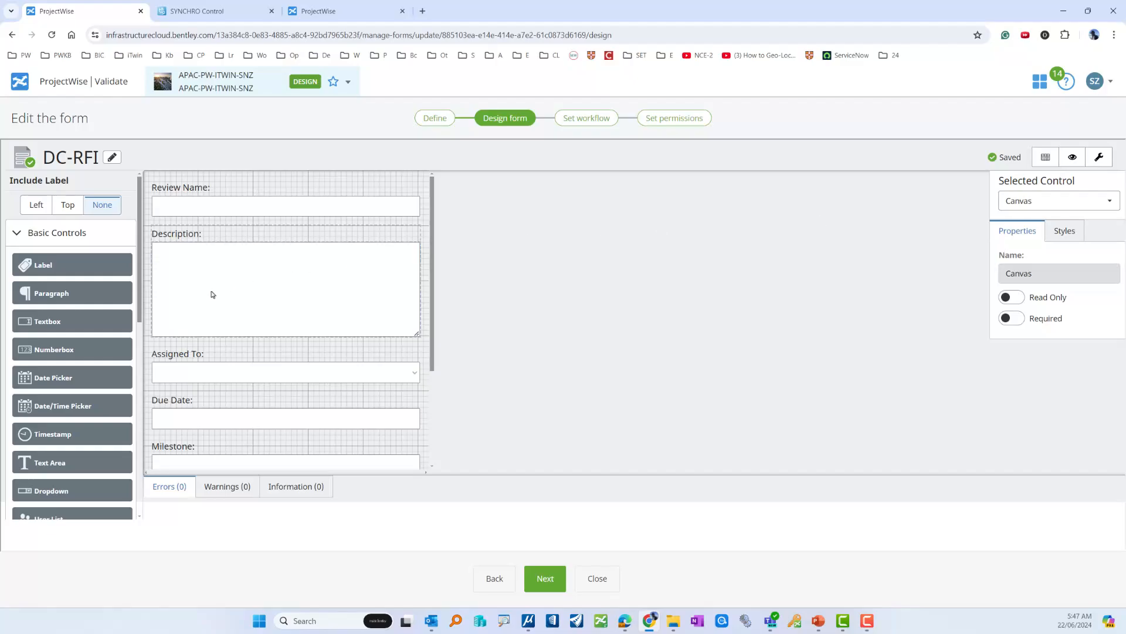
{"action": "left_click", "coordinate": [1073, 205]}
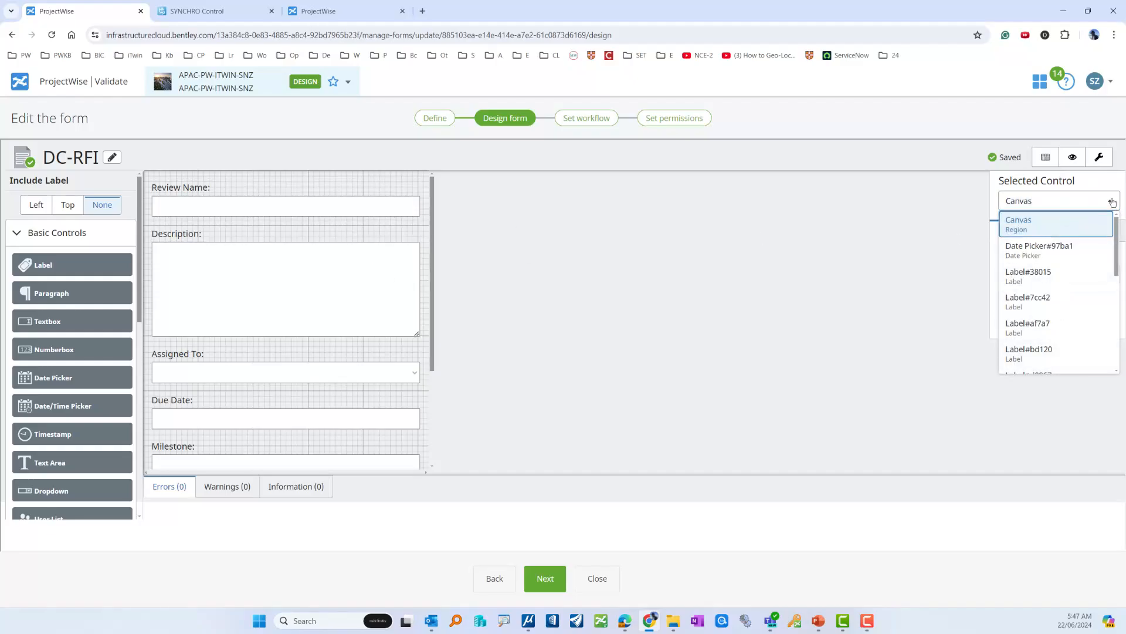
{"action": "left_click", "coordinate": [1107, 207]}
{"action": "left_click", "coordinate": [370, 188]}
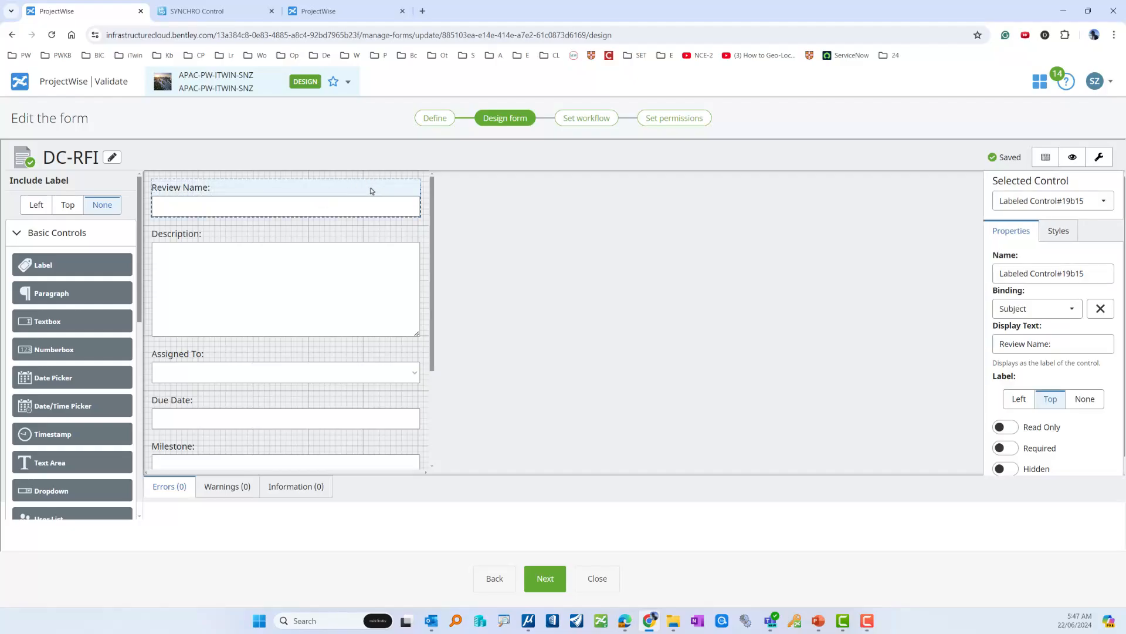
- View the DC-RFI form's controls as a table with their types, bindings and parents, and return to the design canvas
{"action": "left_click", "coordinate": [1045, 160]}
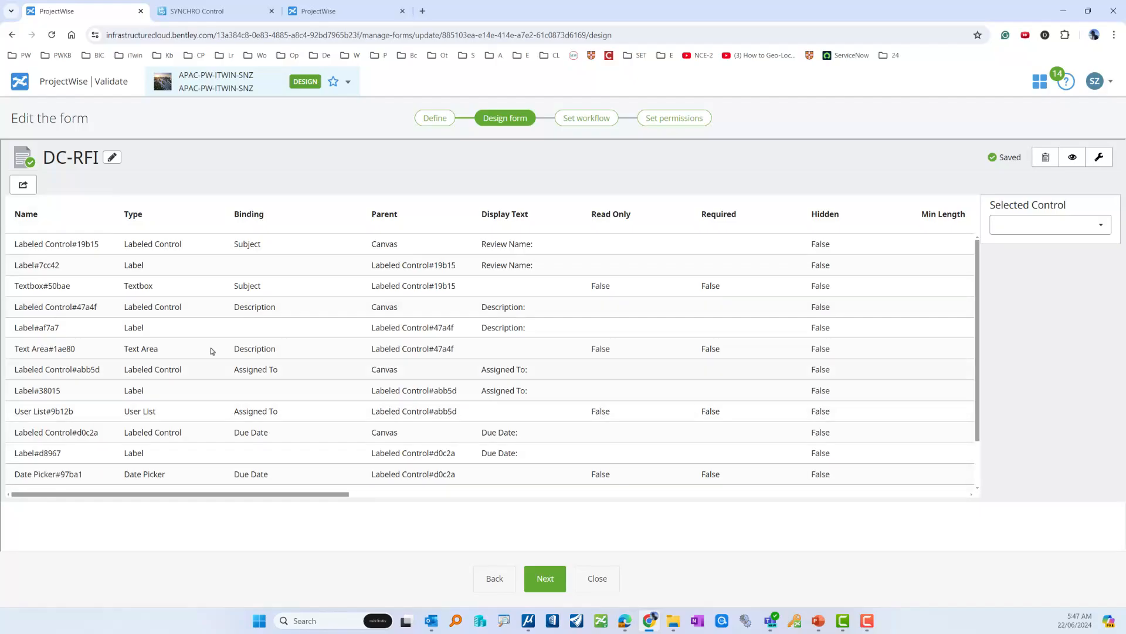
{"action": "scroll", "coordinate": [325, 370], "scroll_direction": "down", "scroll_amount": 2}
{"action": "scroll", "coordinate": [305, 365], "scroll_direction": "up", "scroll_amount": 2}
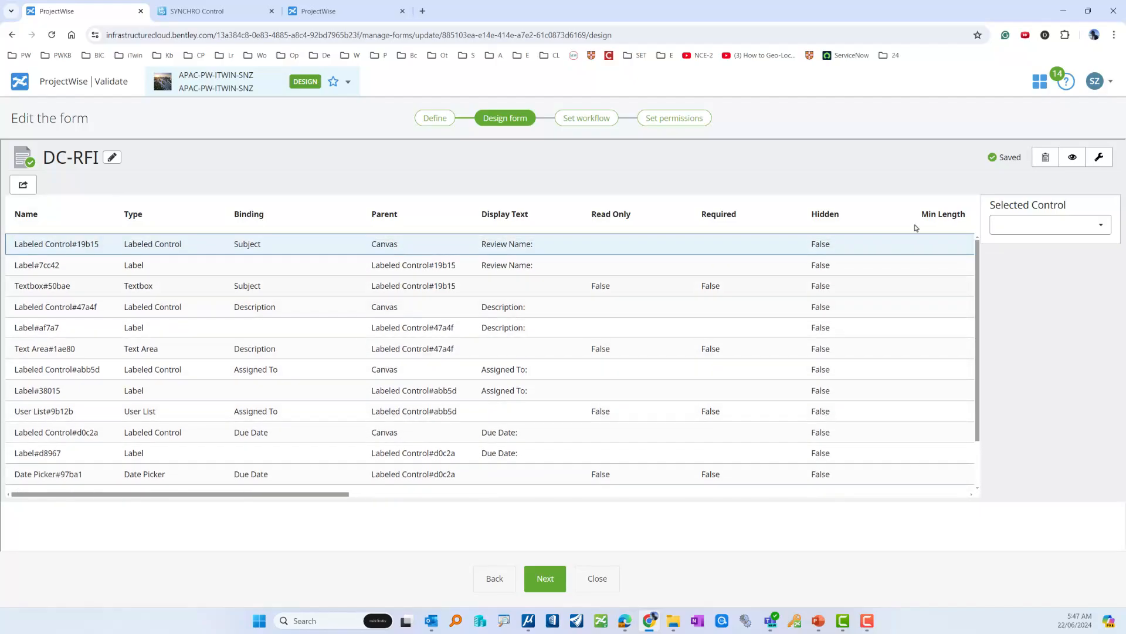
{"action": "left_click", "coordinate": [1047, 159]}
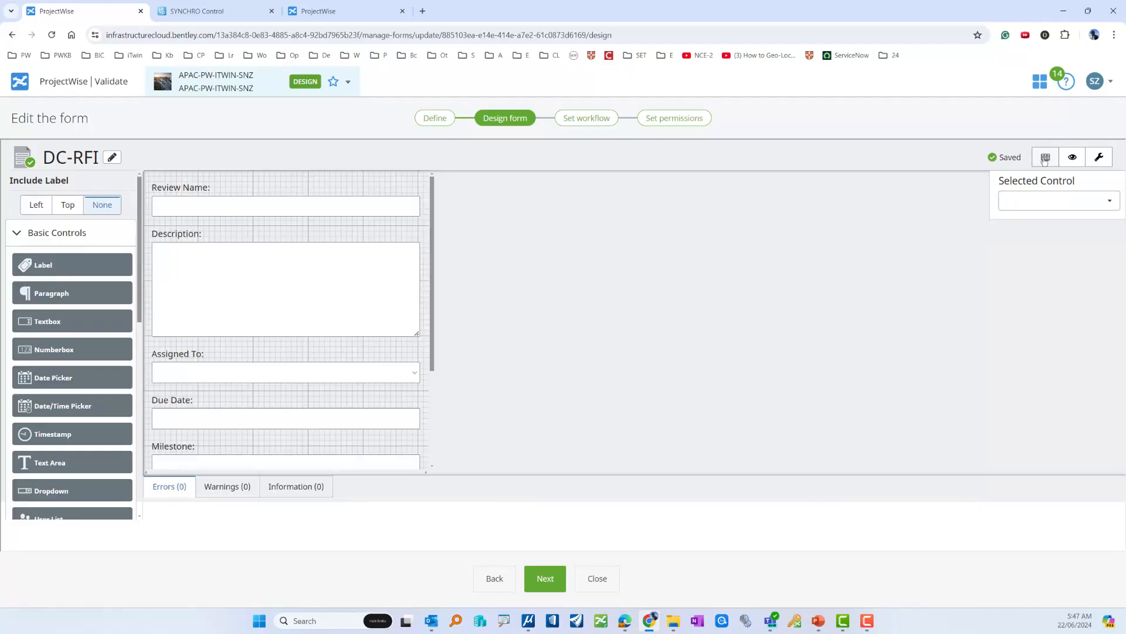
{"action": "left_click", "coordinate": [1047, 159]}
{"action": "left_click", "coordinate": [1047, 159]}
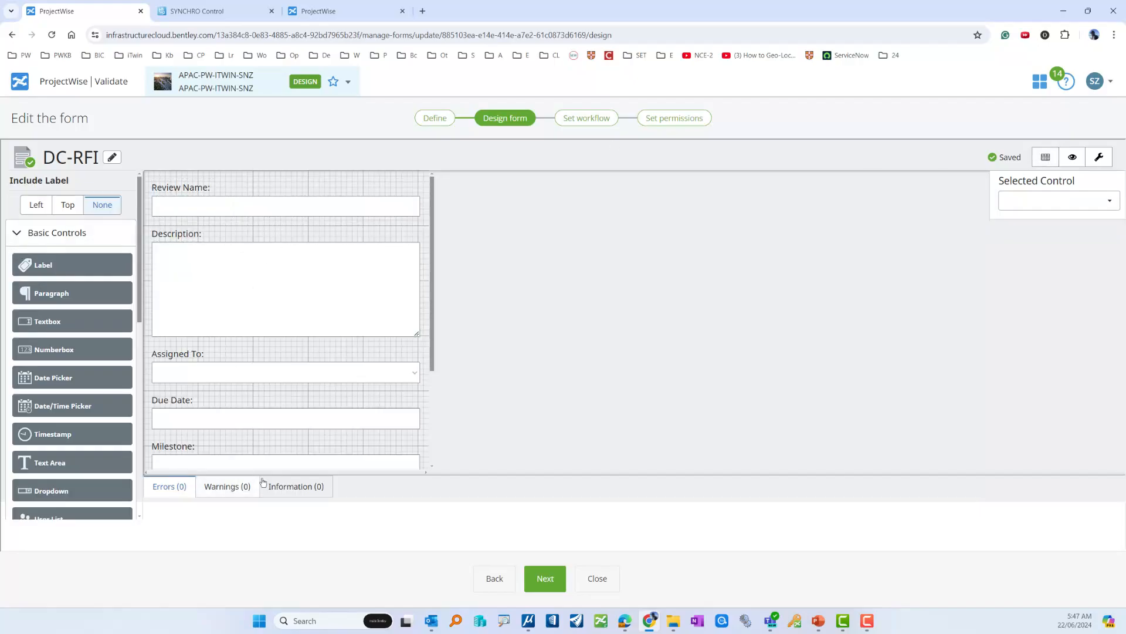
- Set the form canvas's minimum height to 800 px in its styles
{"action": "left_click", "coordinate": [370, 226]}
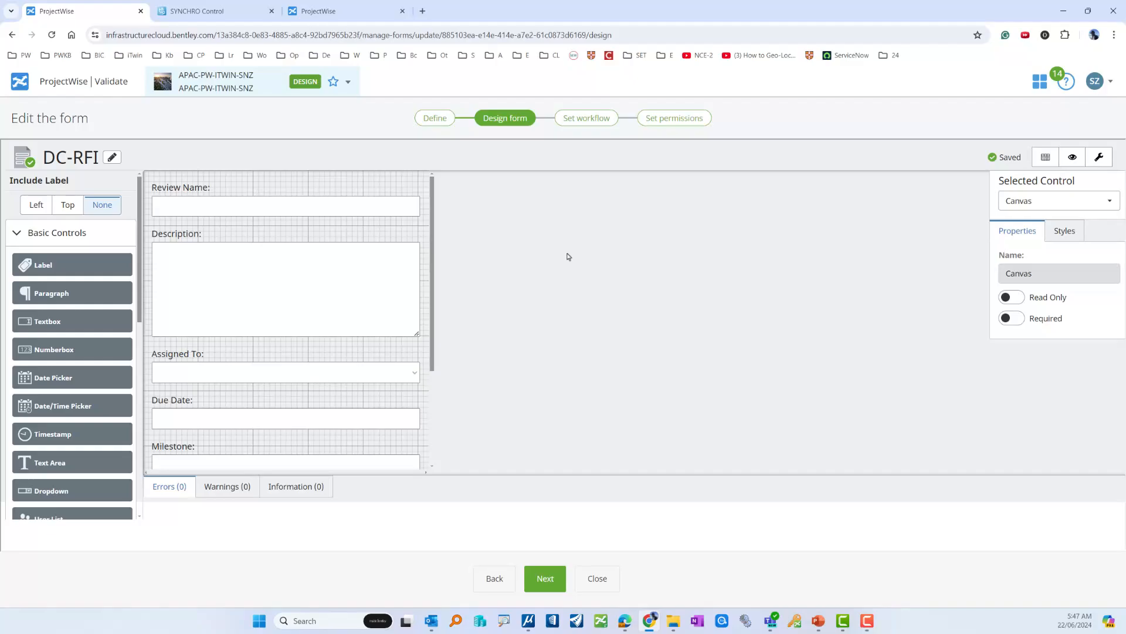
{"action": "left_click", "coordinate": [1067, 238]}
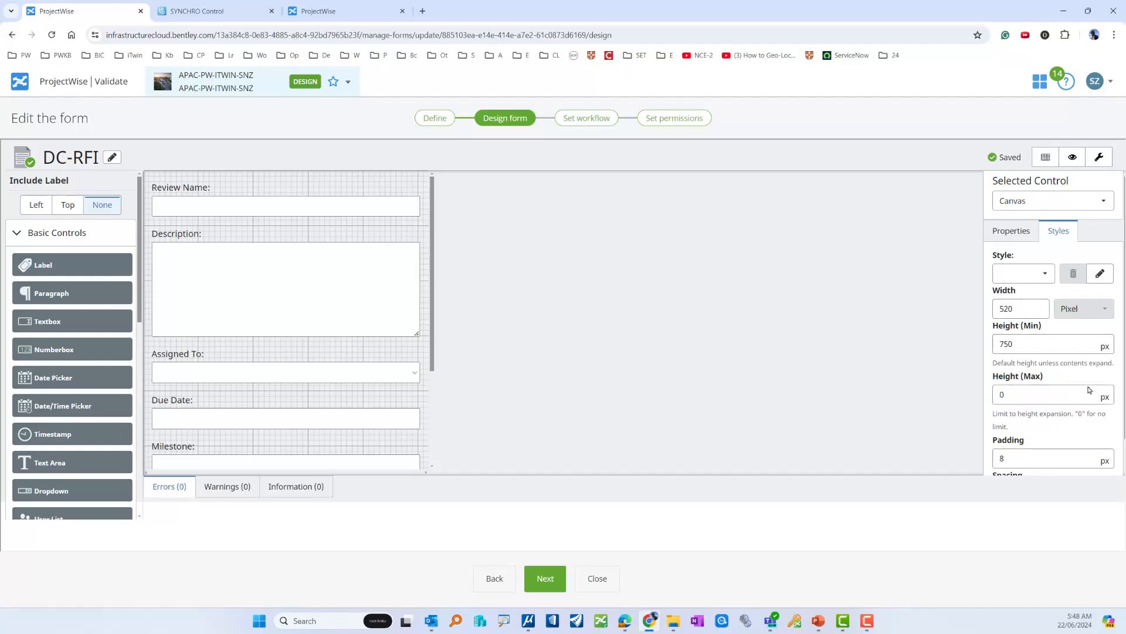
{"action": "scroll", "coordinate": [1090, 390], "scroll_direction": "down", "scroll_amount": 1}
{"action": "left_click", "coordinate": [1007, 308]}
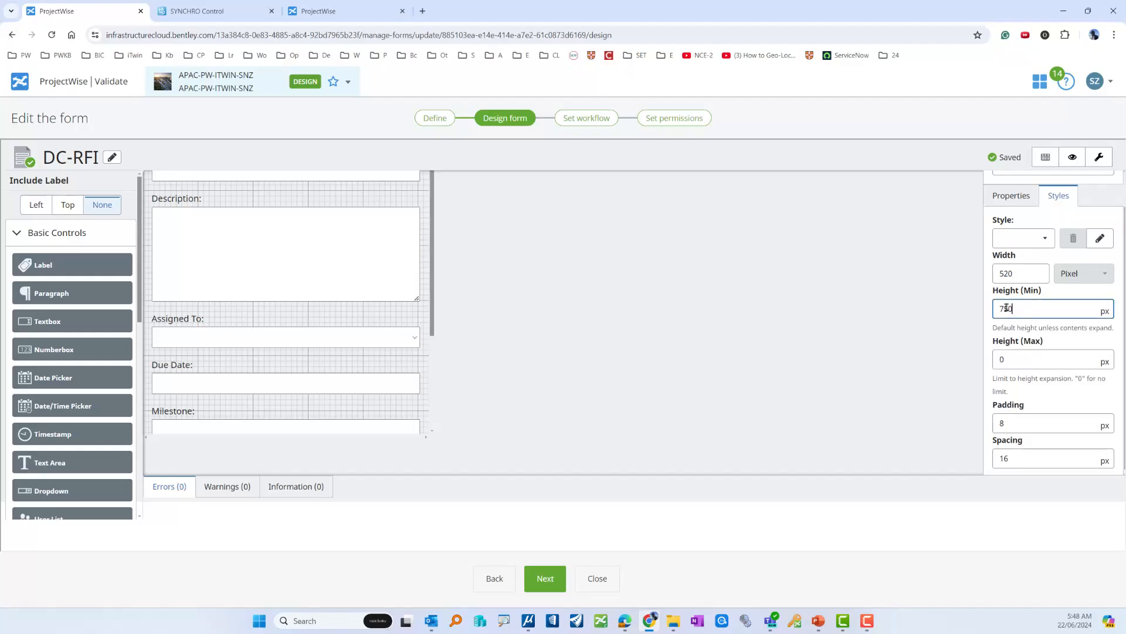
{"action": "double_click", "coordinate": [1006, 308]}
{"action": "type", "text": "800"}
{"action": "left_click", "coordinate": [340, 200]}
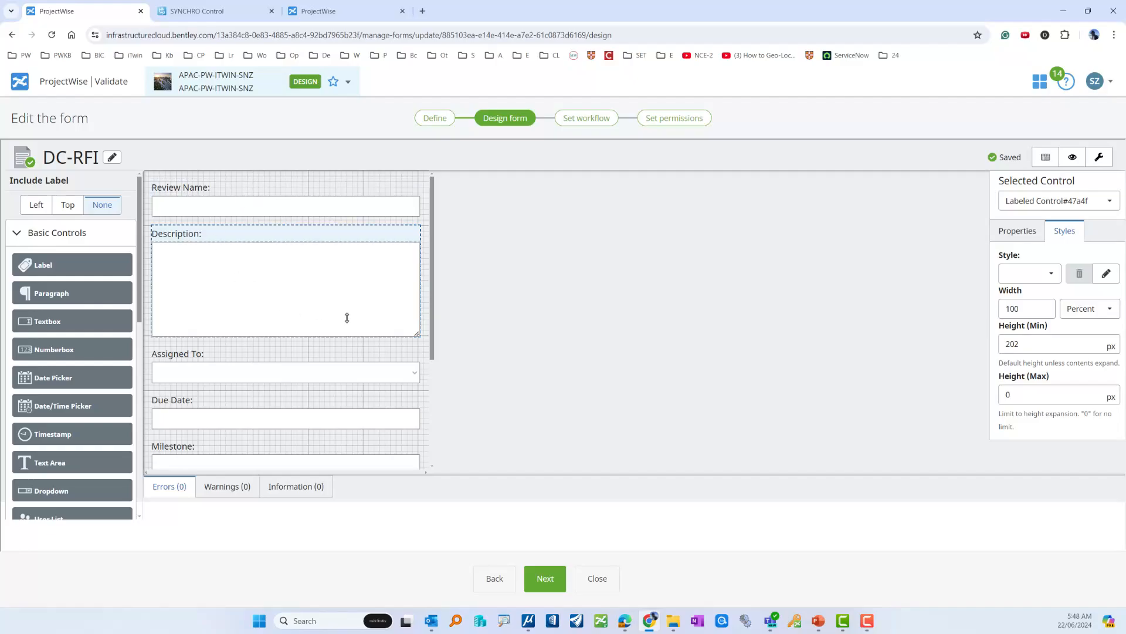
- Try the None and Left label placements on the Review Name control and finish with the label set to Top
{"action": "left_click", "coordinate": [282, 230]}
{"action": "left_click", "coordinate": [304, 204]}
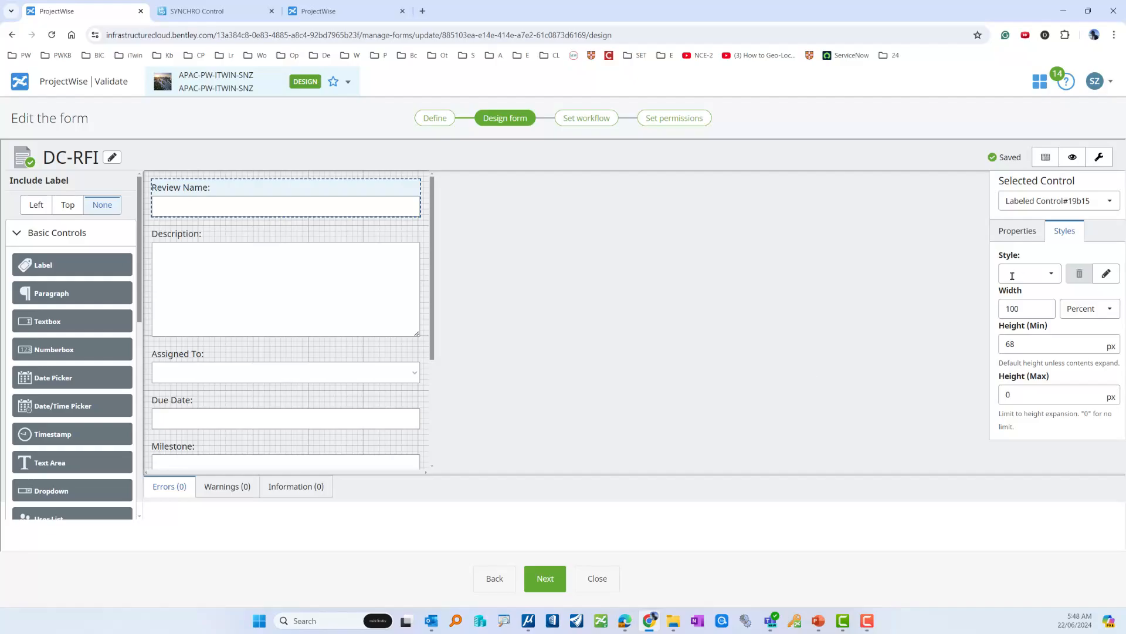
{"action": "left_click", "coordinate": [1017, 232]}
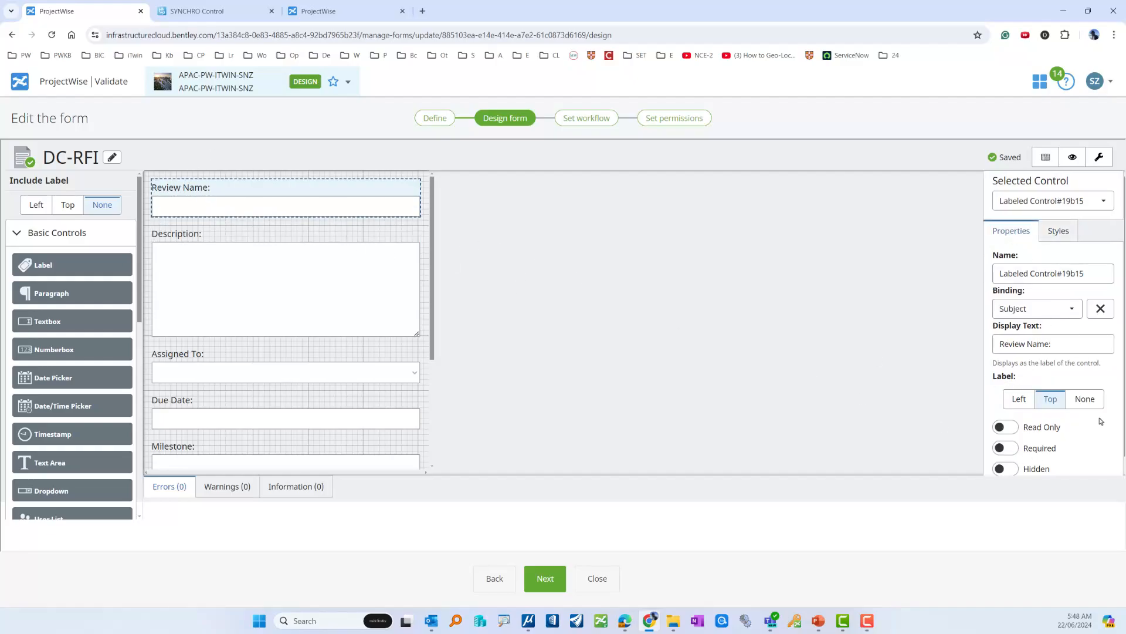
{"action": "left_click", "coordinate": [1090, 401]}
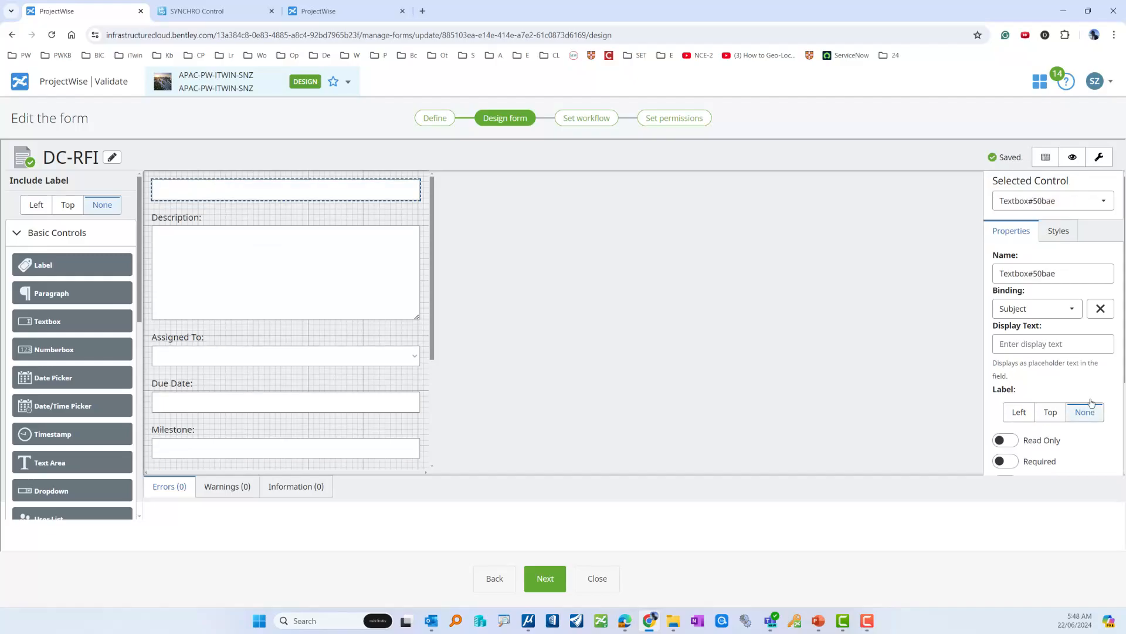
{"action": "left_click", "coordinate": [1051, 417]}
{"action": "left_click", "coordinate": [1018, 404]}
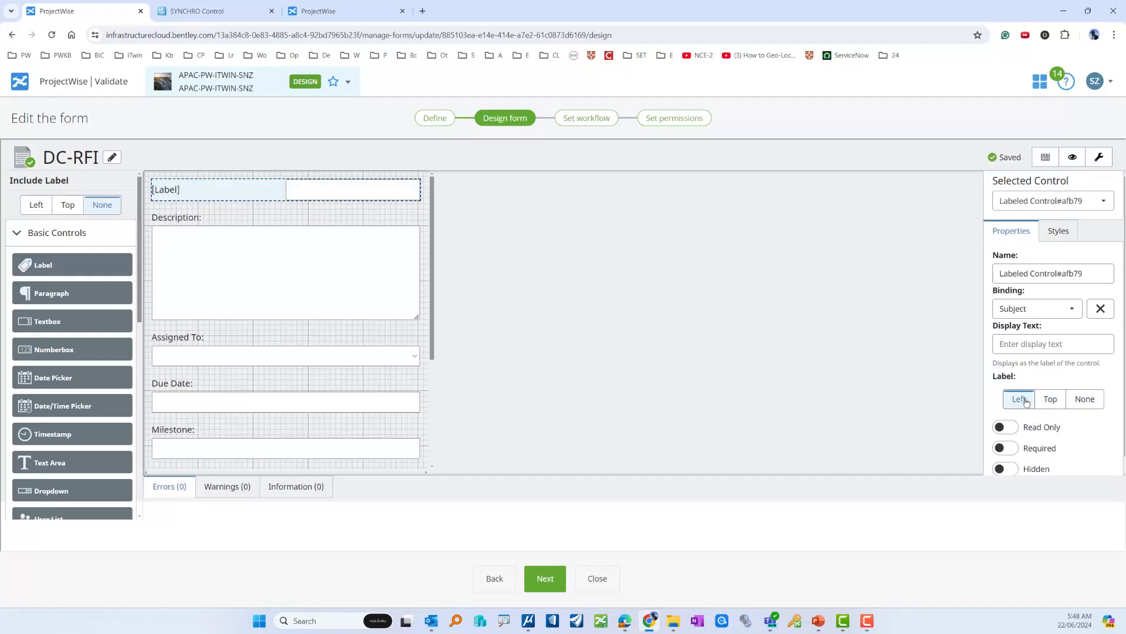
{"action": "left_click", "coordinate": [1076, 399]}
{"action": "left_click", "coordinate": [1050, 408]}
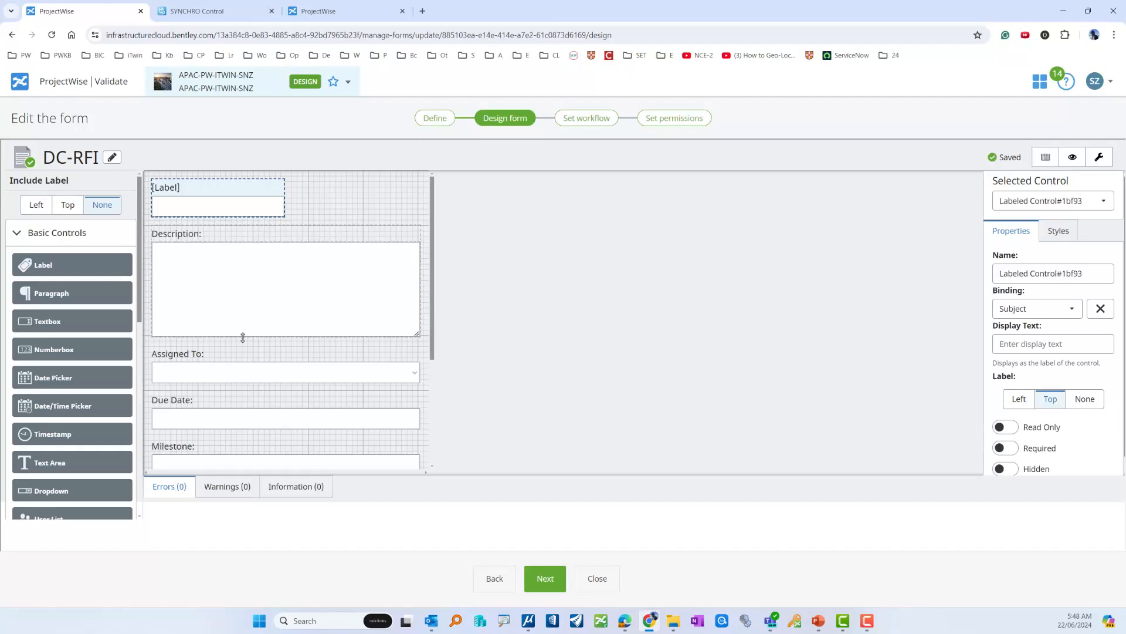
- Add a textbox below Milestone on the canvas with a Top label and the display text Number
{"action": "left_click_drag", "start_coordinate": [433, 327], "coordinate": [430, 458]}
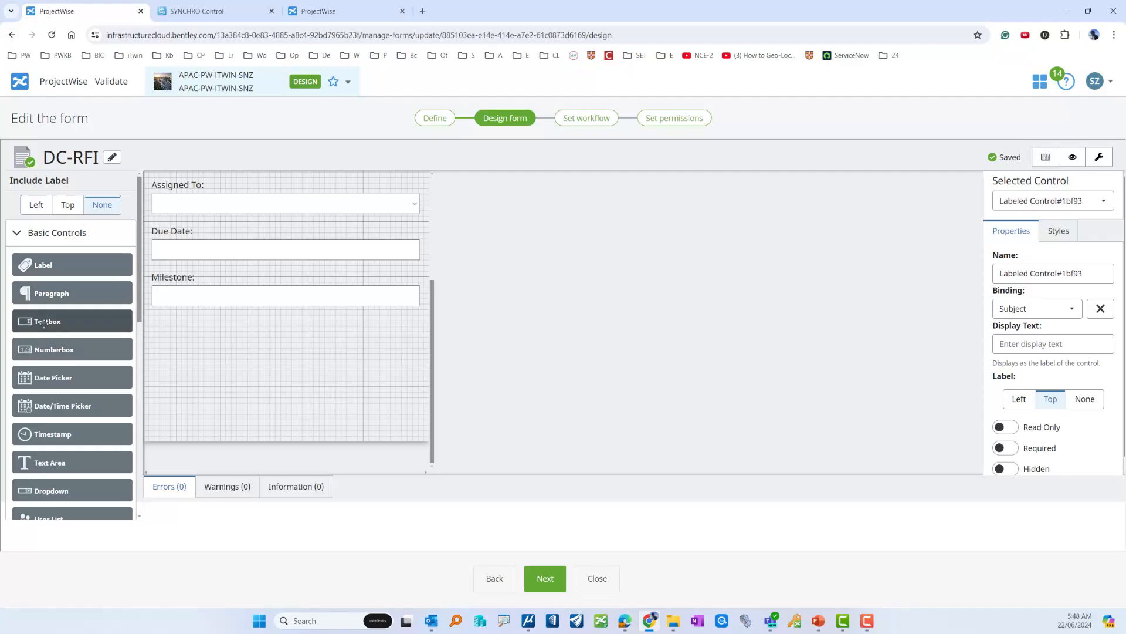
{"action": "left_click_drag", "start_coordinate": [64, 323], "coordinate": [160, 330]}
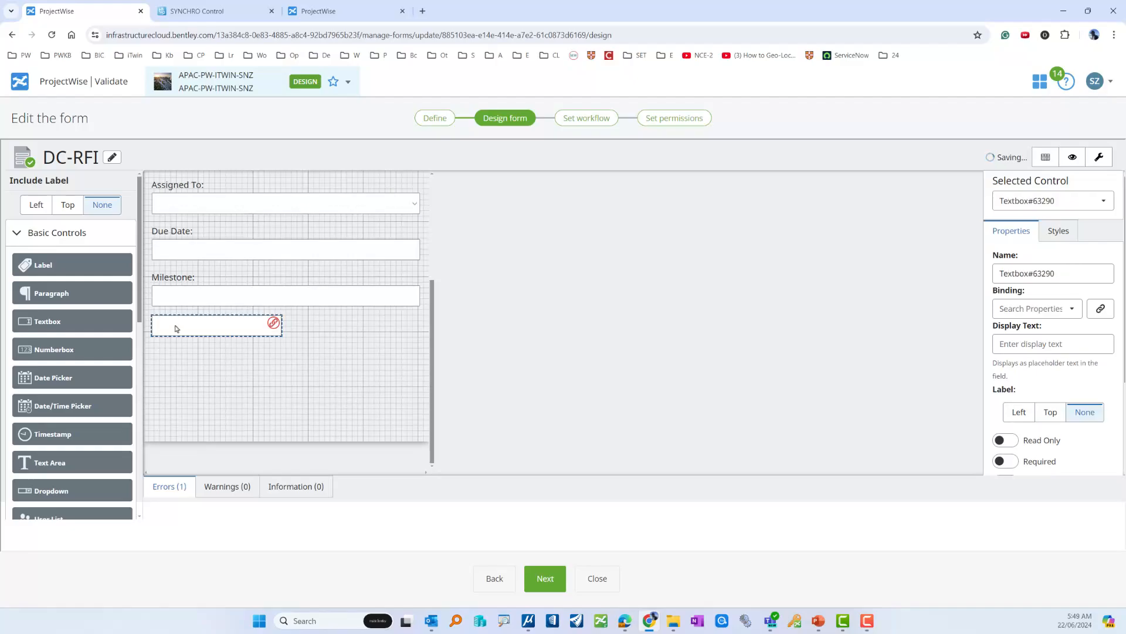
{"action": "left_click", "coordinate": [1050, 413]}
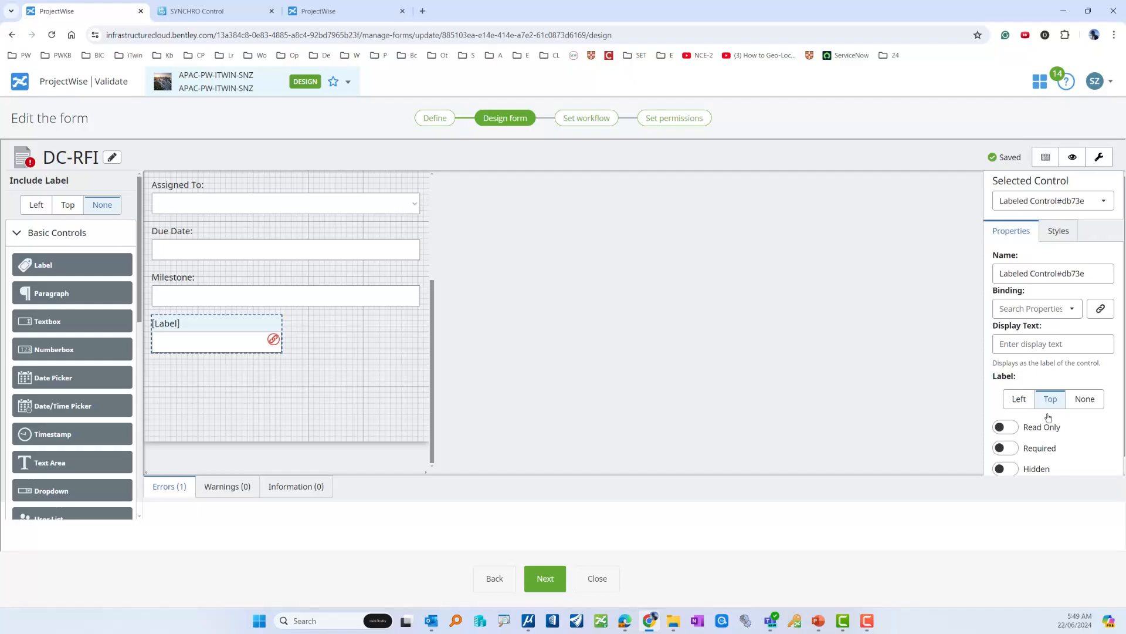
{"action": "left_click", "coordinate": [1023, 344]}
{"action": "type", "text": "Number"}
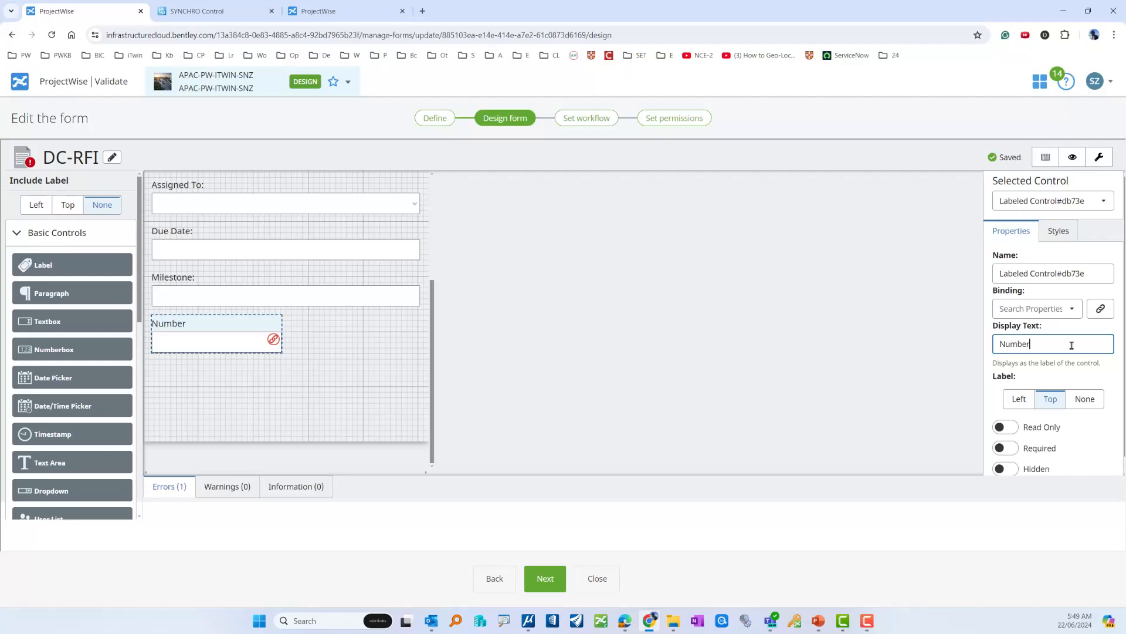
{"action": "left_click", "coordinate": [339, 364]}
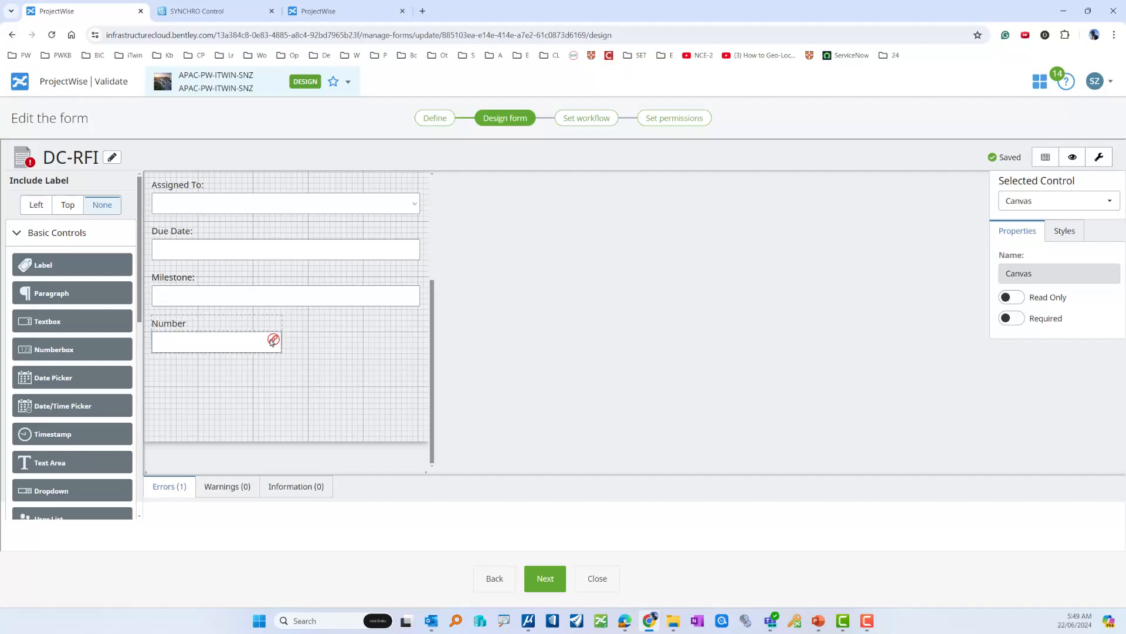
- Check the binding marker on the Number textbox and view the Due Date control's binding for comparison
{"action": "mouse_move", "coordinate": [272, 341]}
{"action": "left_click", "coordinate": [362, 256]}
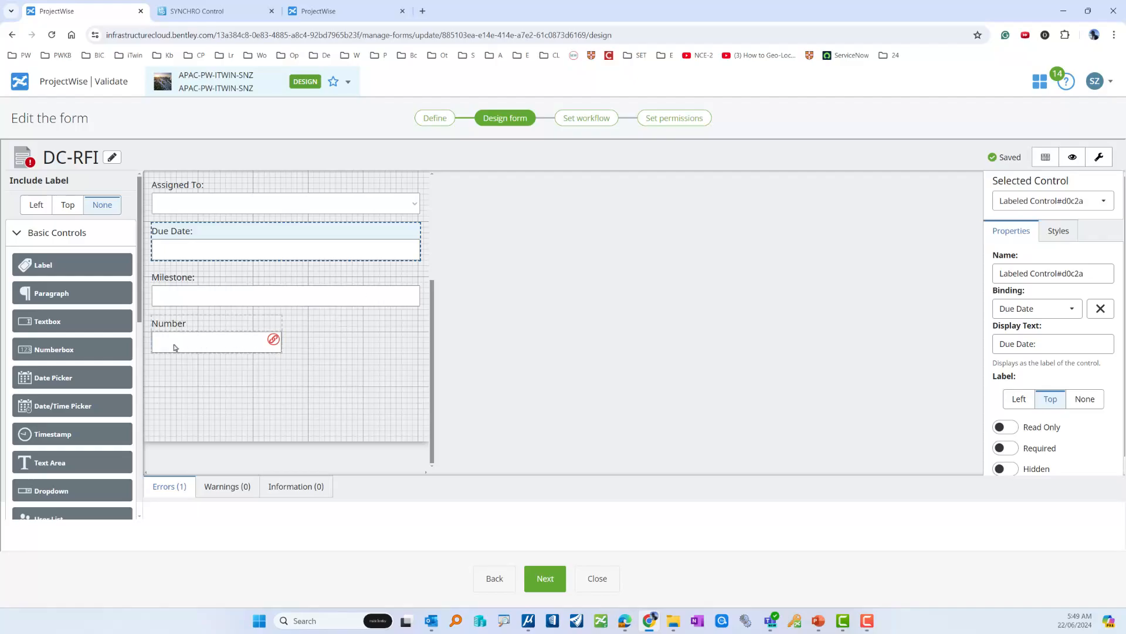
{"action": "left_click", "coordinate": [340, 347]}
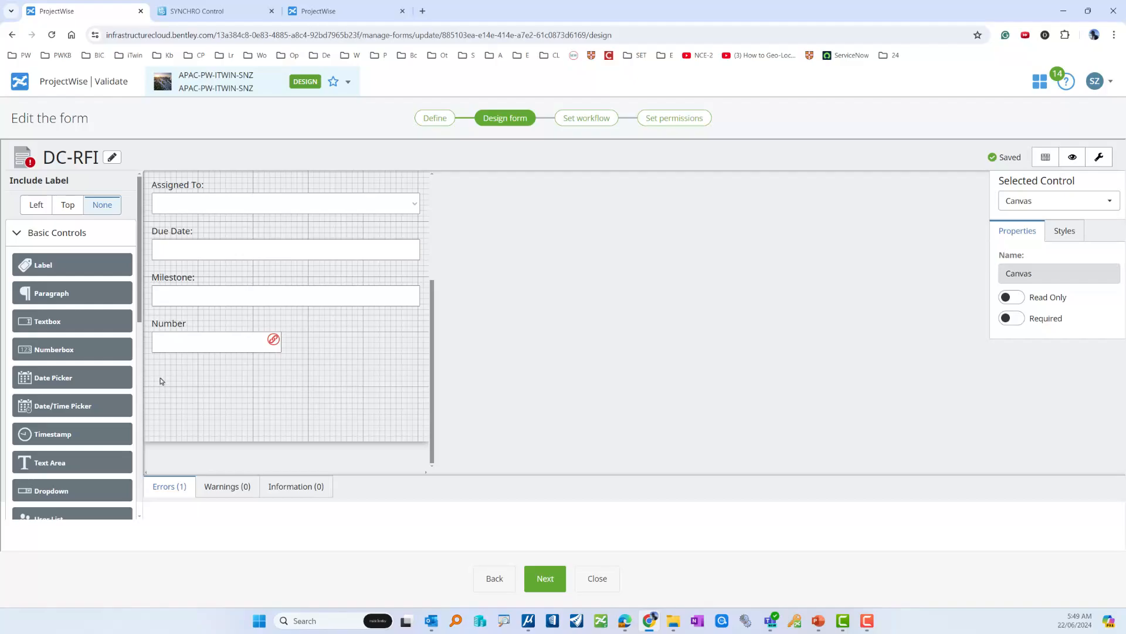
- Check the existing properties for the Number textbox's binding, and bind the textbox to a new property named UserNumber
{"action": "left_click", "coordinate": [238, 348]}
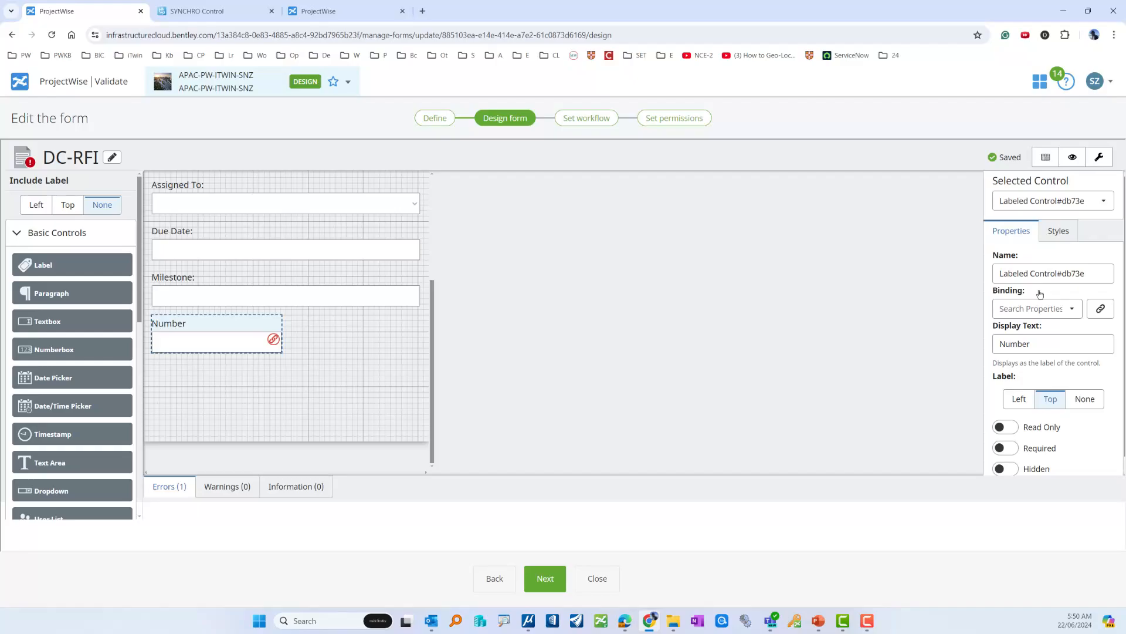
{"action": "left_click", "coordinate": [1072, 309]}
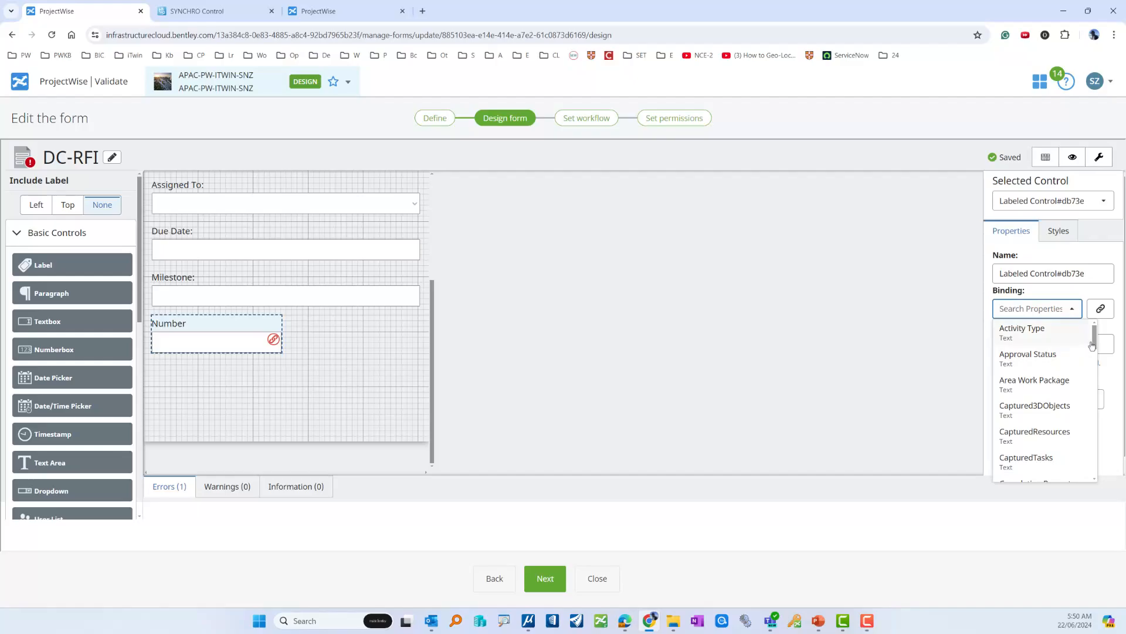
{"action": "left_click_drag", "start_coordinate": [1093, 343], "coordinate": [1085, 463]}
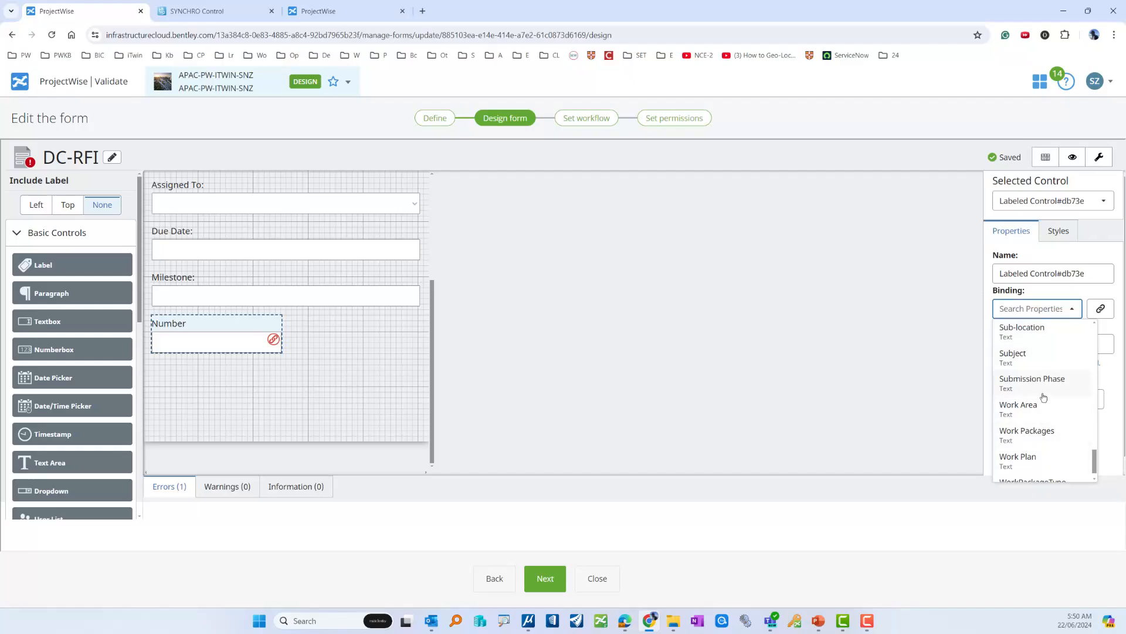
{"action": "scroll", "coordinate": [1042, 398], "scroll_direction": "down", "scroll_amount": 1}
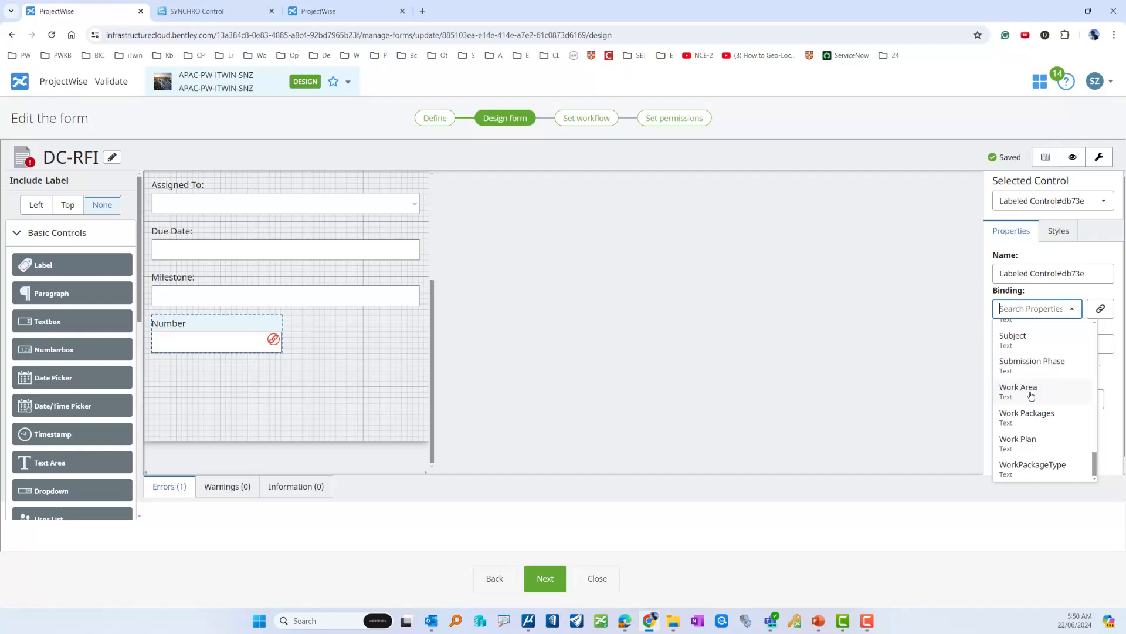
{"action": "left_click", "coordinate": [1102, 308]}
{"action": "left_click", "coordinate": [752, 228]}
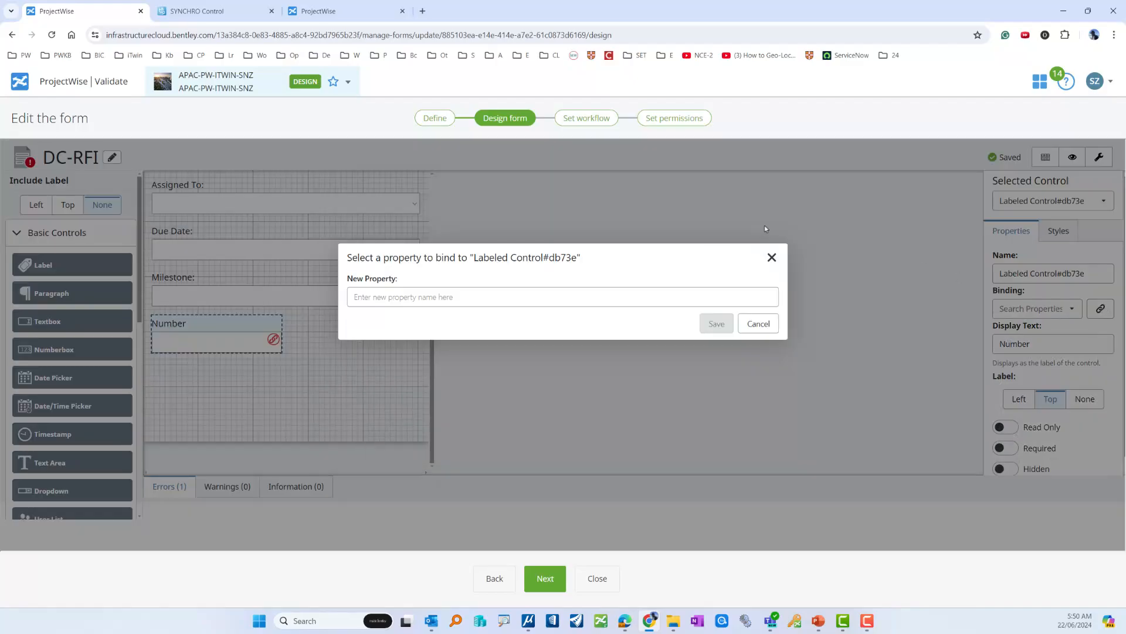
{"action": "left_click", "coordinate": [354, 302]}
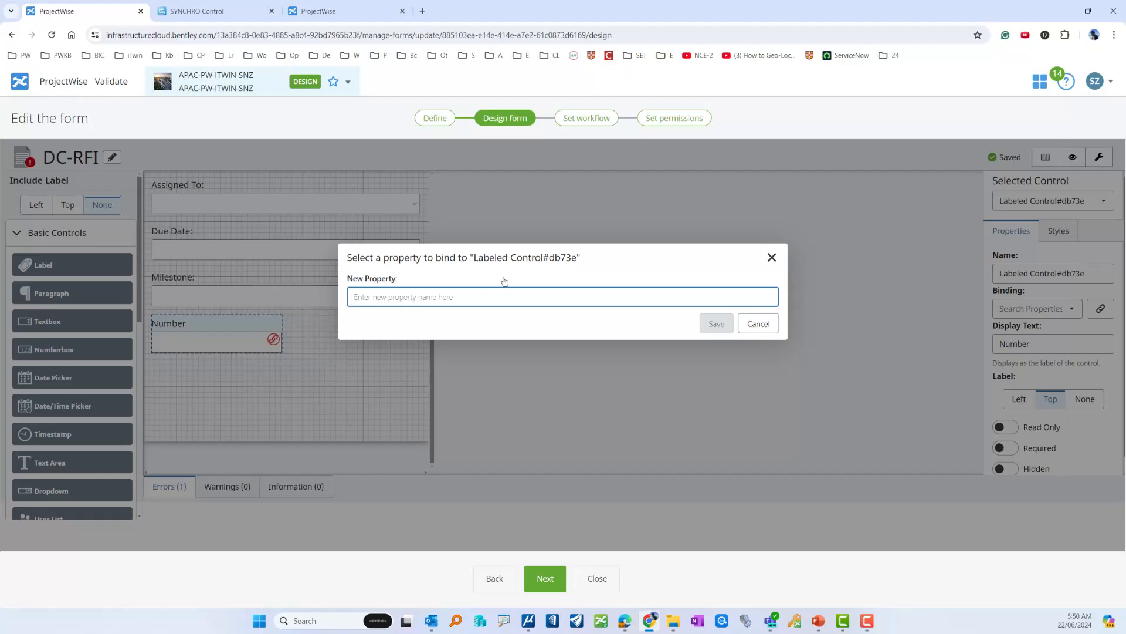
{"action": "type", "text": "User"}
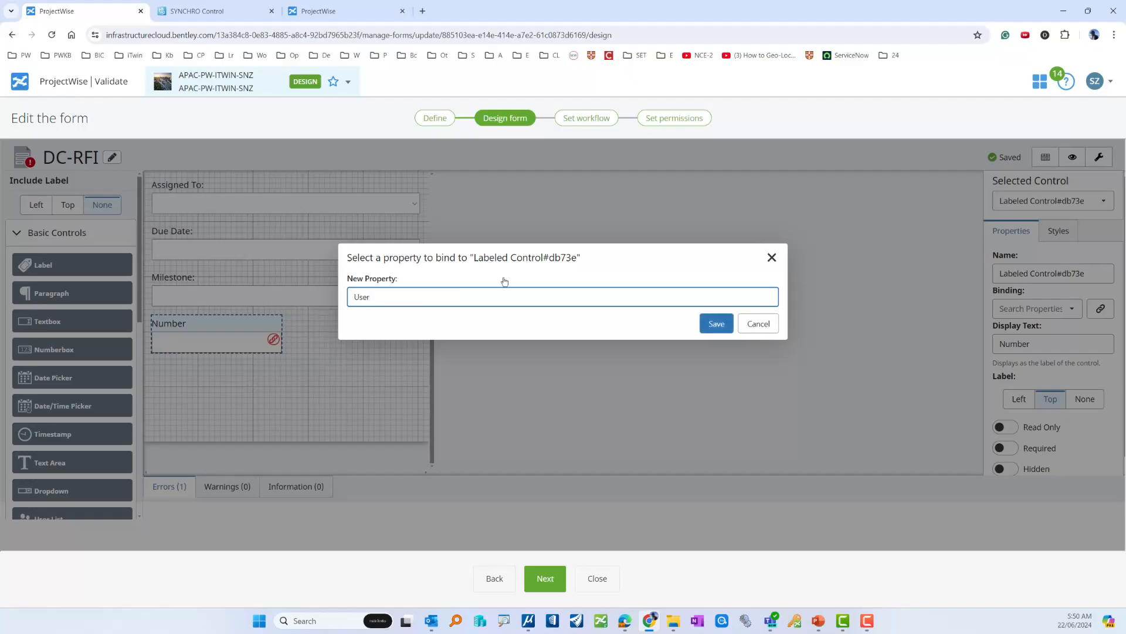
{"action": "type", "text": "Number"}
{"action": "left_click", "coordinate": [718, 324]}
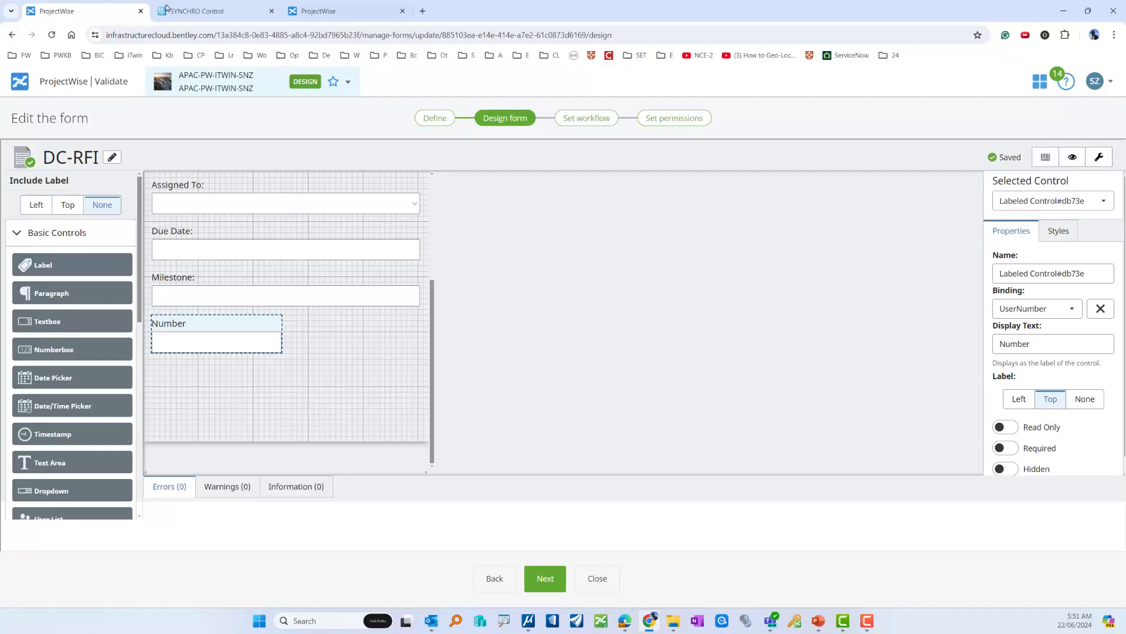
- Proceed from the form design to the workflow stage and choose Assignment Workflow as the template to import
{"action": "scroll", "coordinate": [350, 328], "scroll_direction": "up", "scroll_amount": 3}
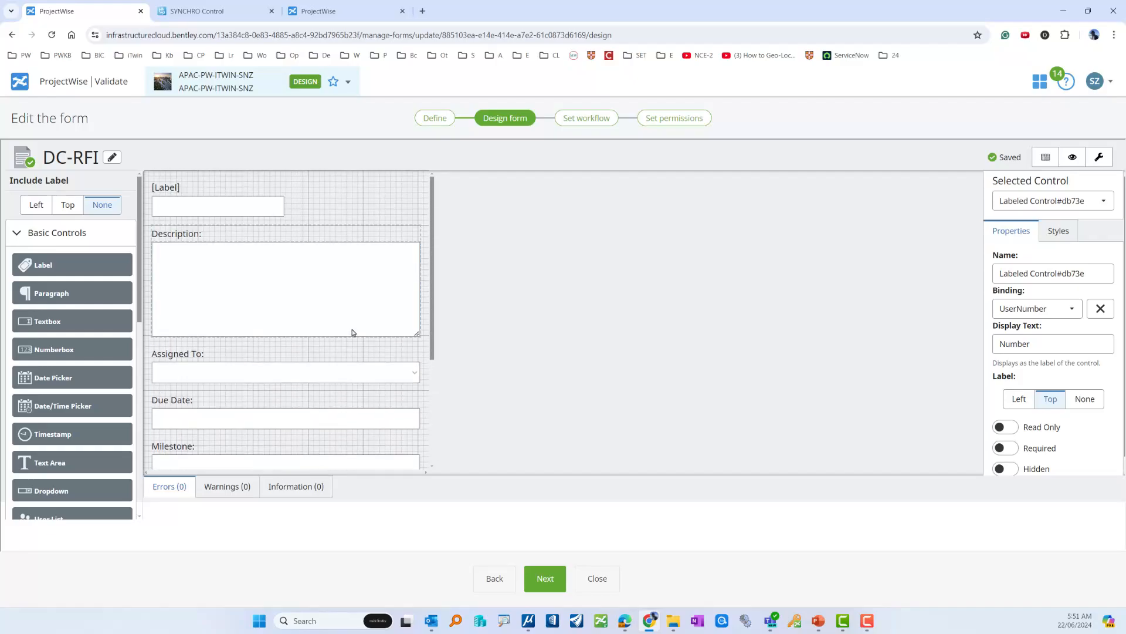
{"action": "scroll", "coordinate": [352, 333], "scroll_direction": "down", "scroll_amount": 3}
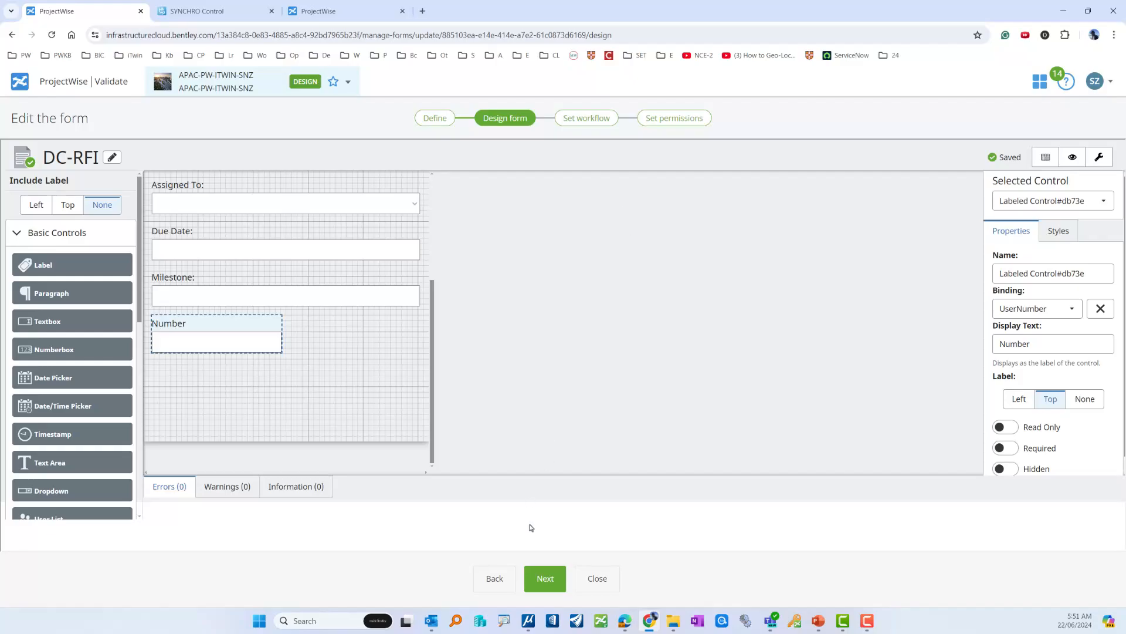
{"action": "left_click", "coordinate": [544, 580]}
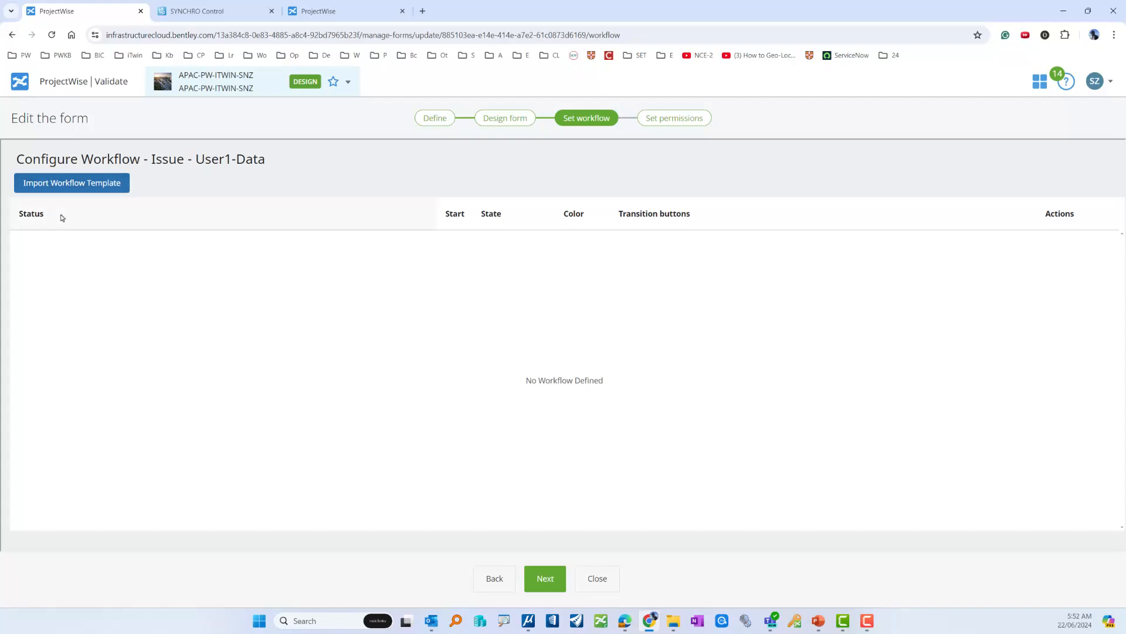
{"action": "left_click", "coordinate": [115, 183]}
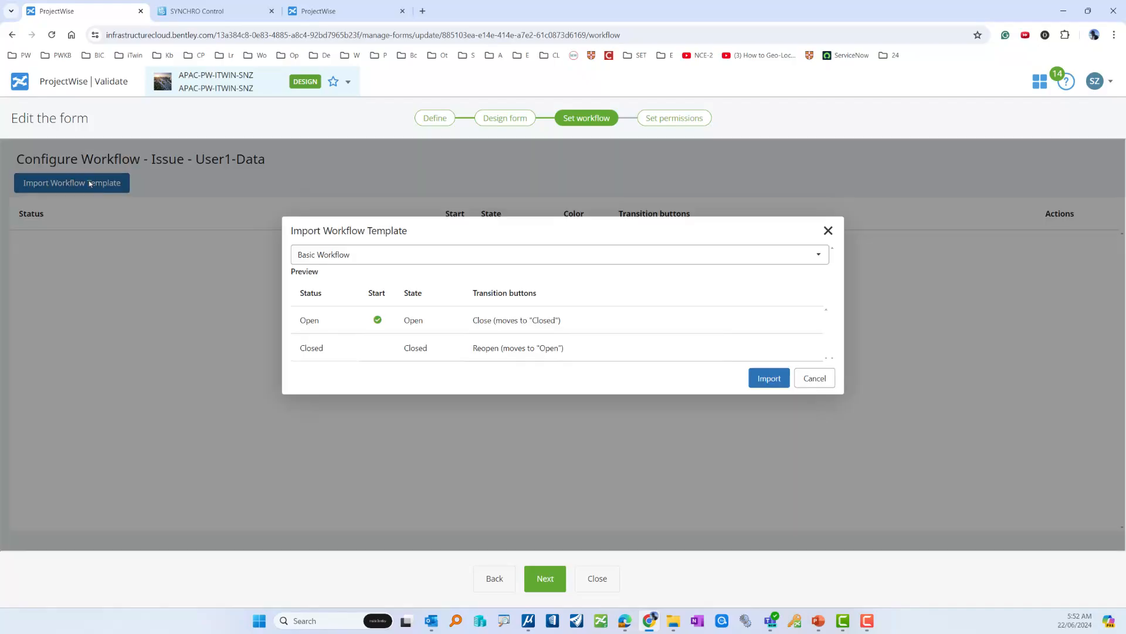
{"action": "left_click", "coordinate": [413, 254]}
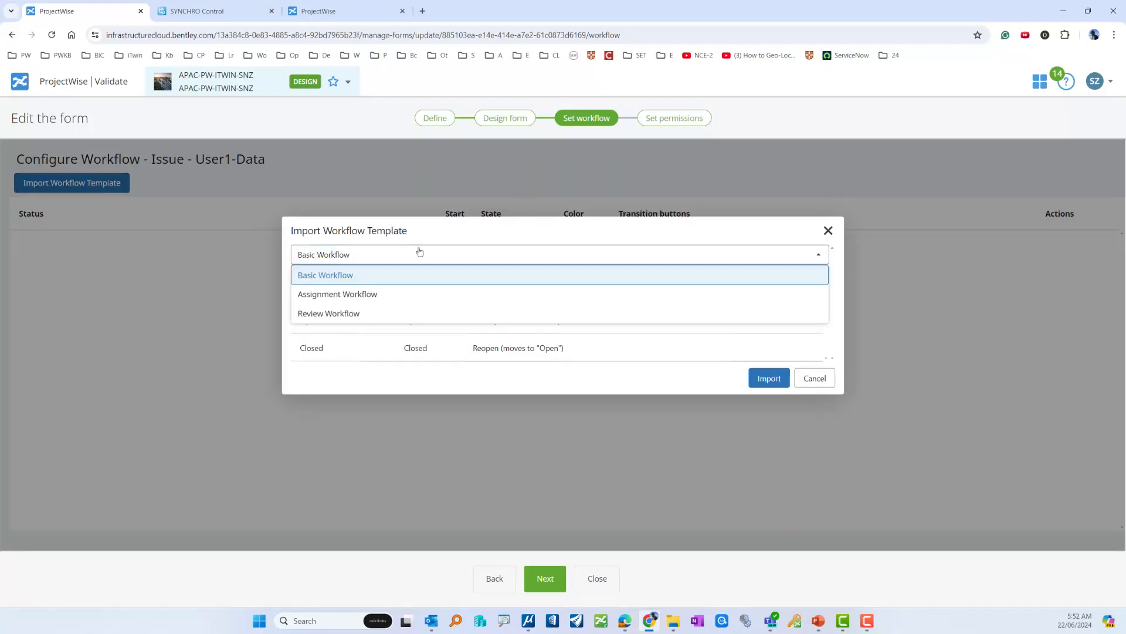
{"action": "left_click", "coordinate": [373, 298]}
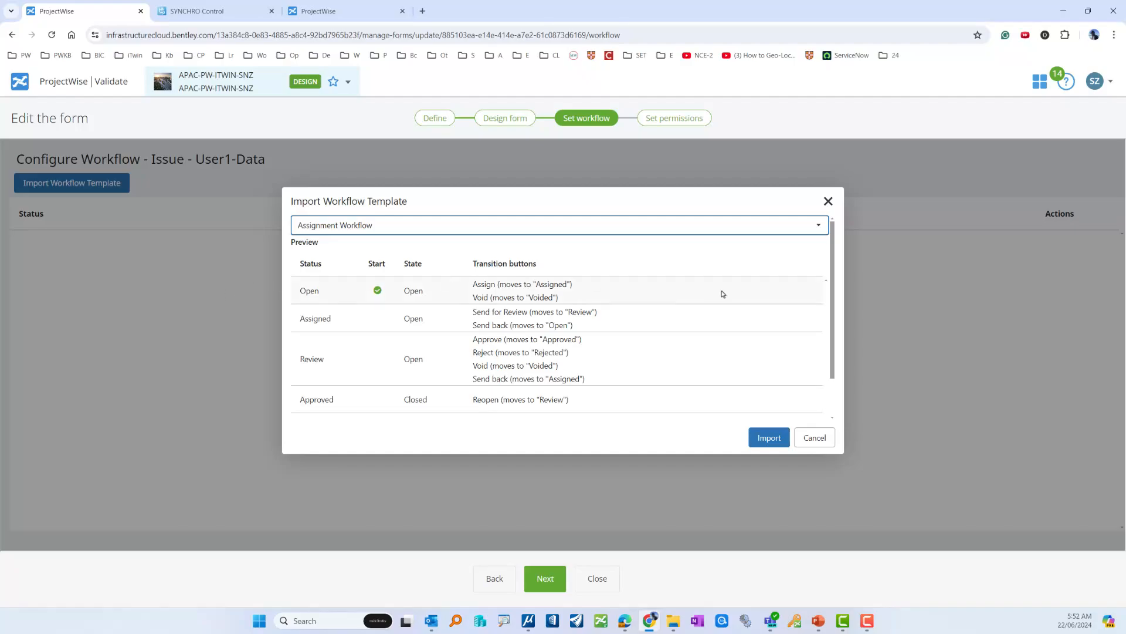
- Review the previewed statuses and transitions of the Assignment Workflow template and import it into the form
{"action": "scroll", "coordinate": [352, 312], "scroll_direction": "down", "scroll_amount": 2}
{"action": "scroll", "coordinate": [366, 309], "scroll_direction": "up", "scroll_amount": 1}
{"action": "scroll", "coordinate": [596, 317], "scroll_direction": "down", "scroll_amount": 2}
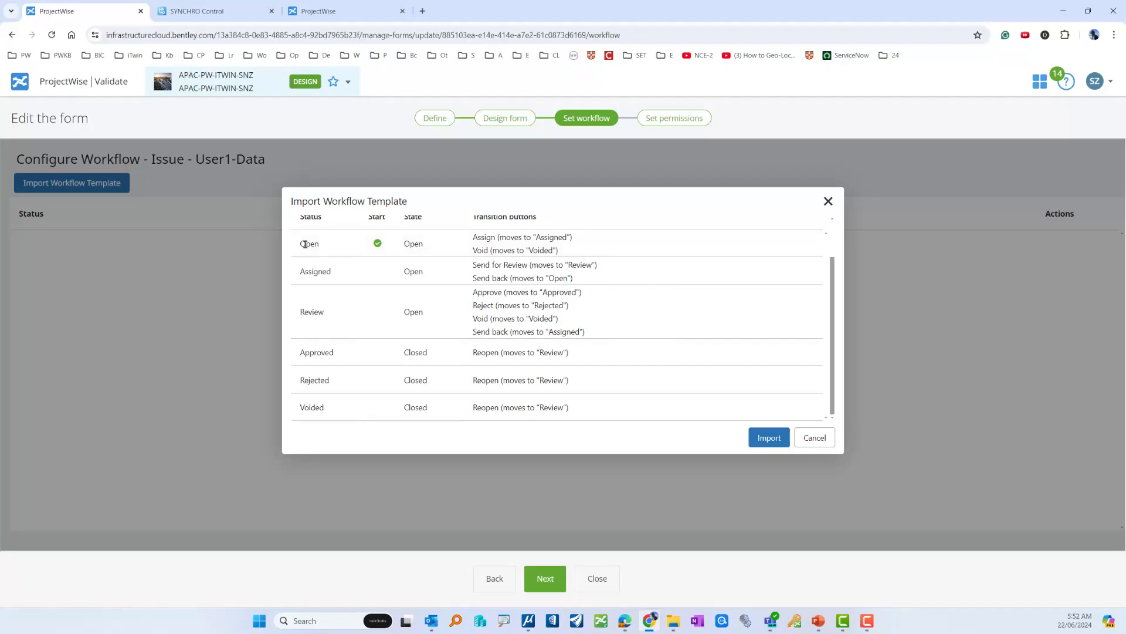
{"action": "scroll", "coordinate": [644, 254], "scroll_direction": "up", "scroll_amount": 2}
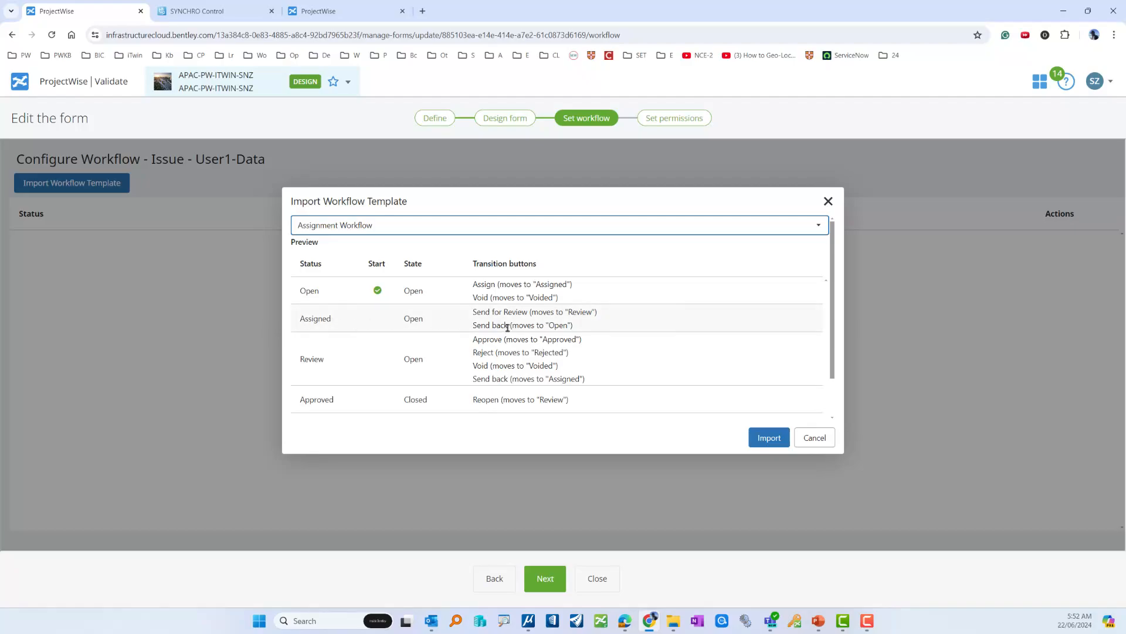
{"action": "scroll", "coordinate": [499, 326], "scroll_direction": "down", "scroll_amount": 2}
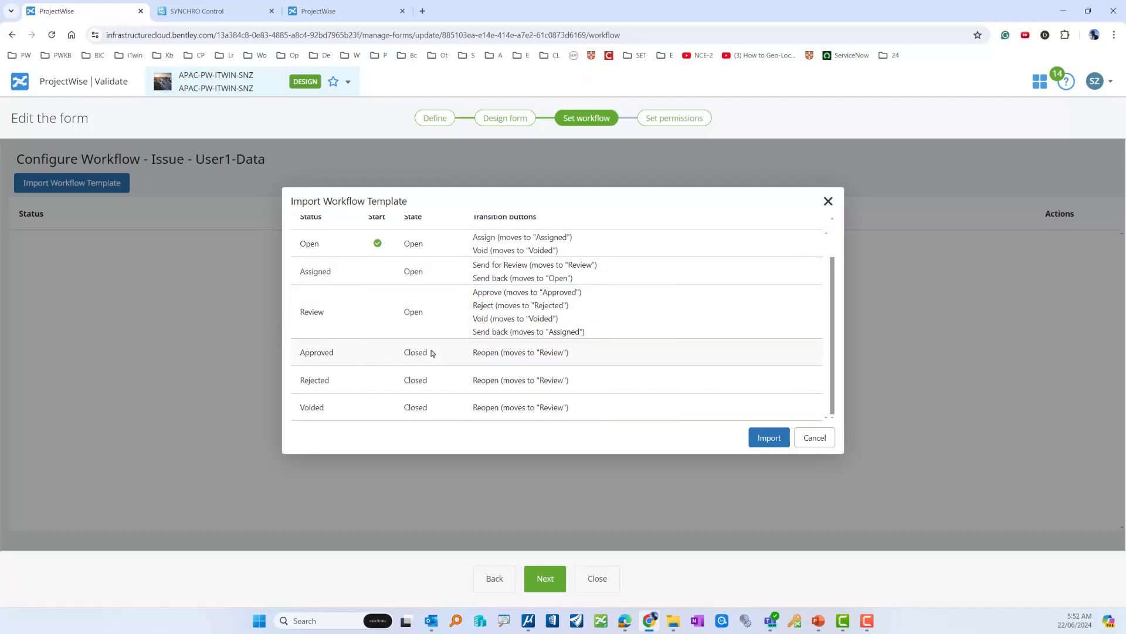
{"action": "scroll", "coordinate": [402, 385], "scroll_direction": "up", "scroll_amount": 2}
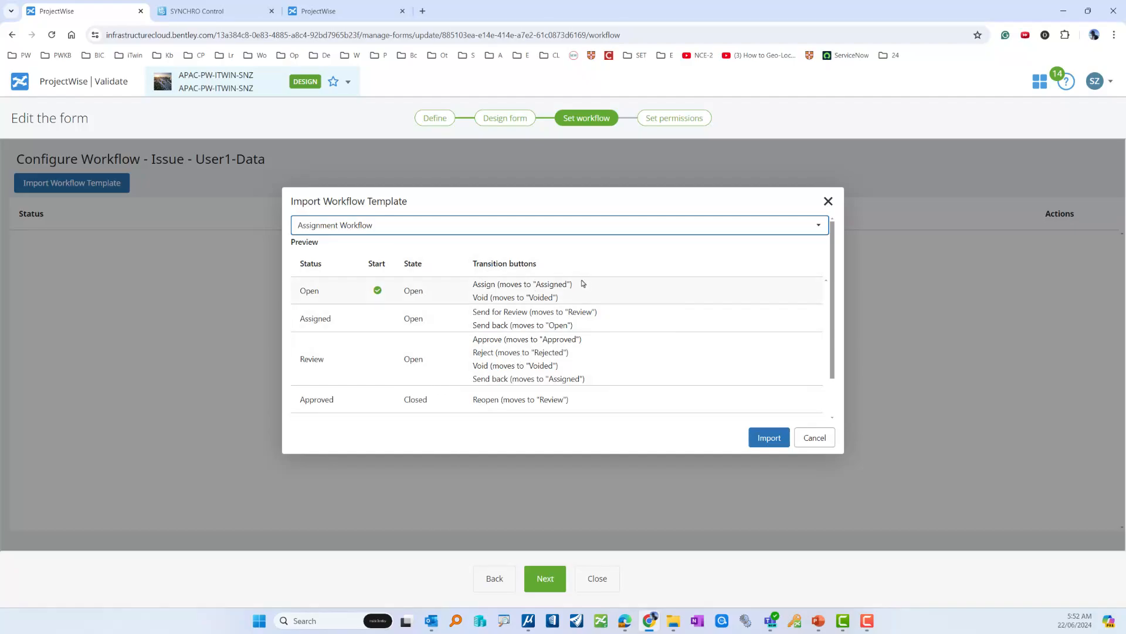
{"action": "scroll", "coordinate": [454, 327], "scroll_direction": "down", "scroll_amount": 2}
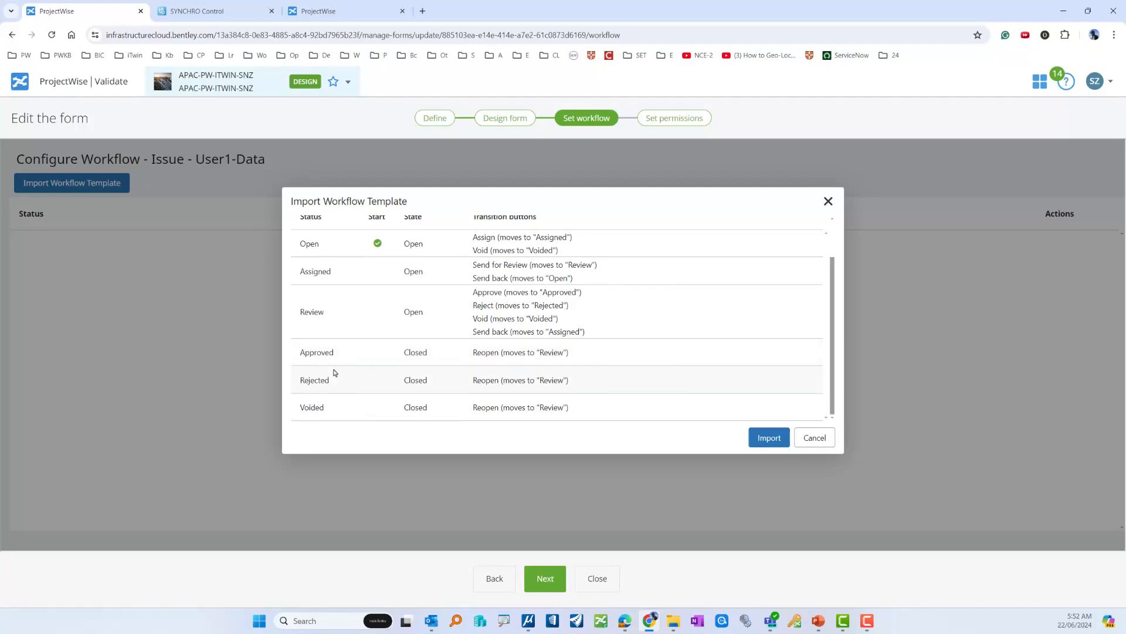
{"action": "left_click", "coordinate": [768, 437]}
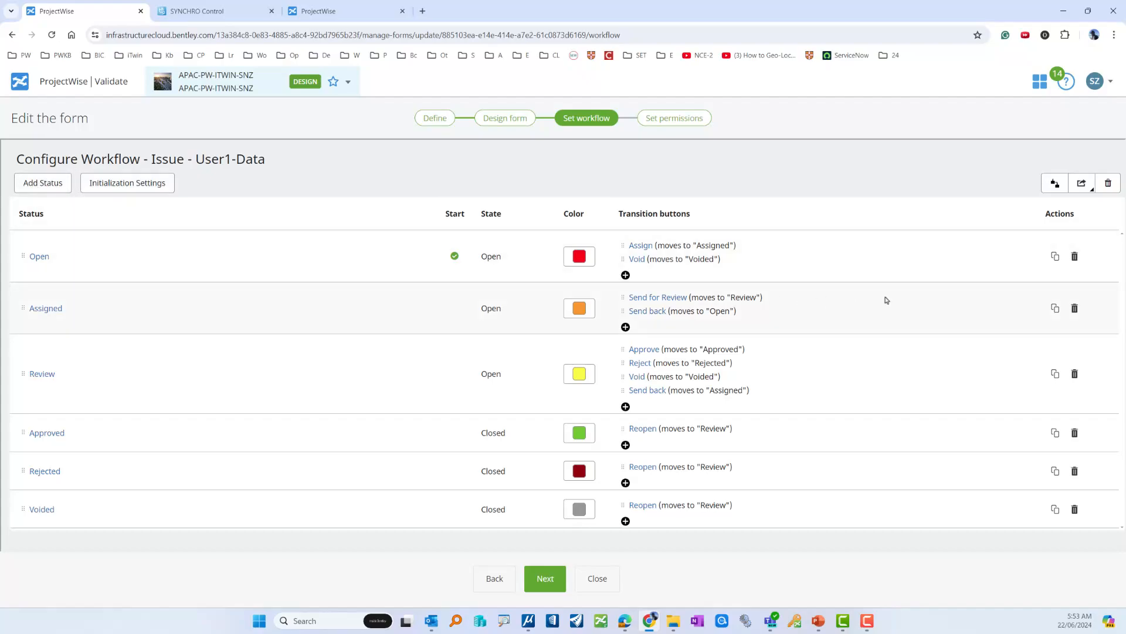
- Look at the settings for a new transition from the Approved status and view the workflow diagram
{"action": "left_click", "coordinate": [626, 445]}
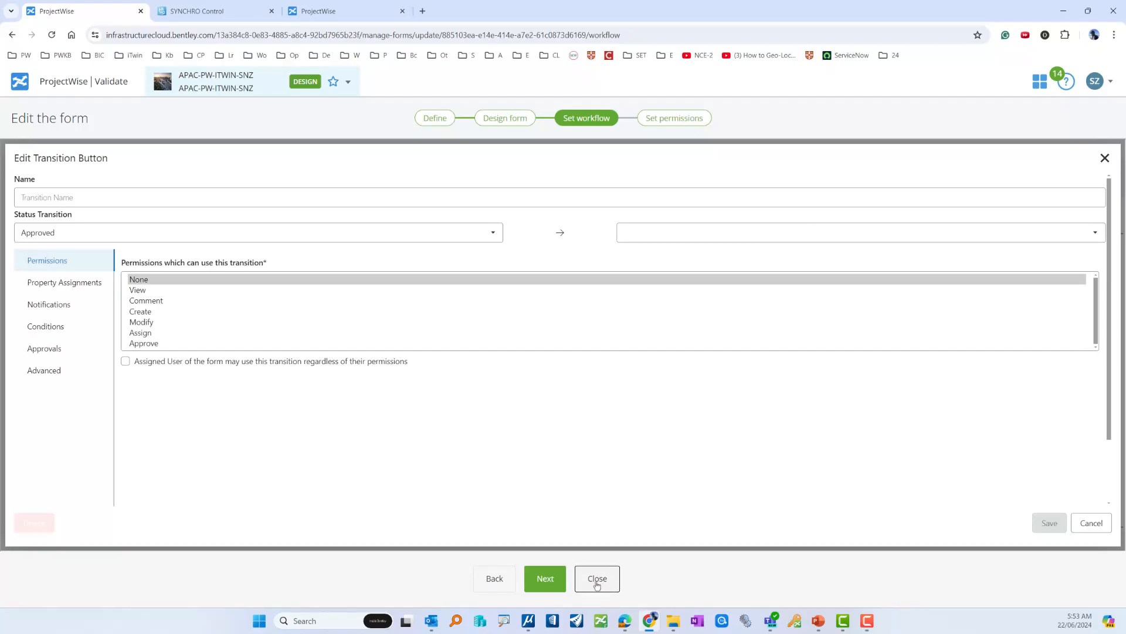
{"action": "left_click", "coordinate": [1091, 526]}
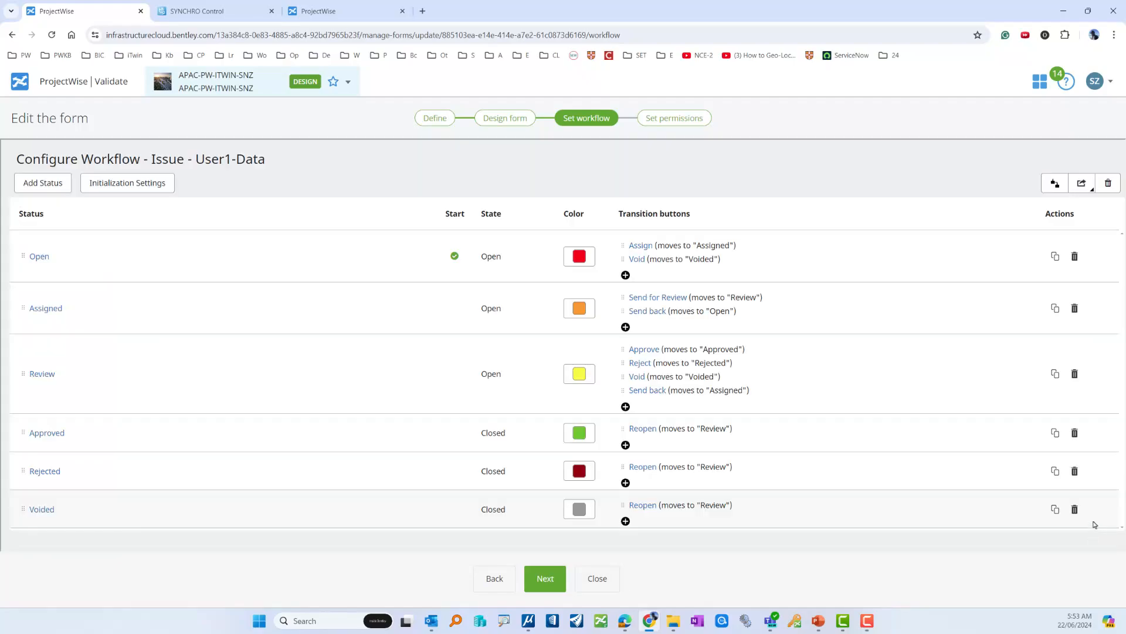
{"action": "left_click", "coordinate": [1054, 184]}
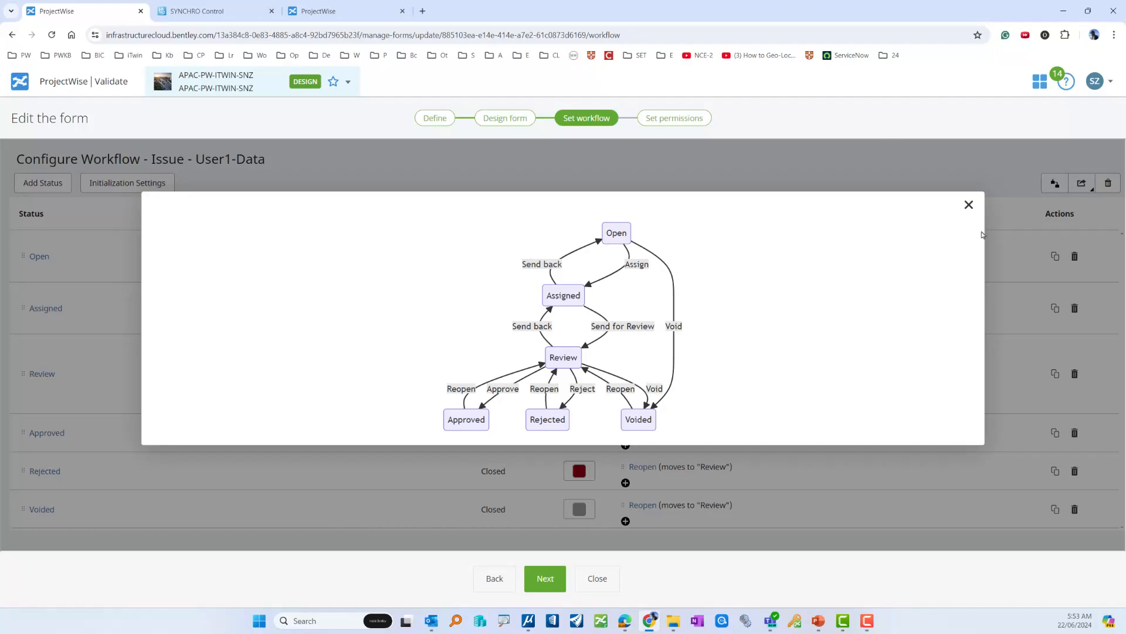
{"action": "left_click", "coordinate": [969, 205]}
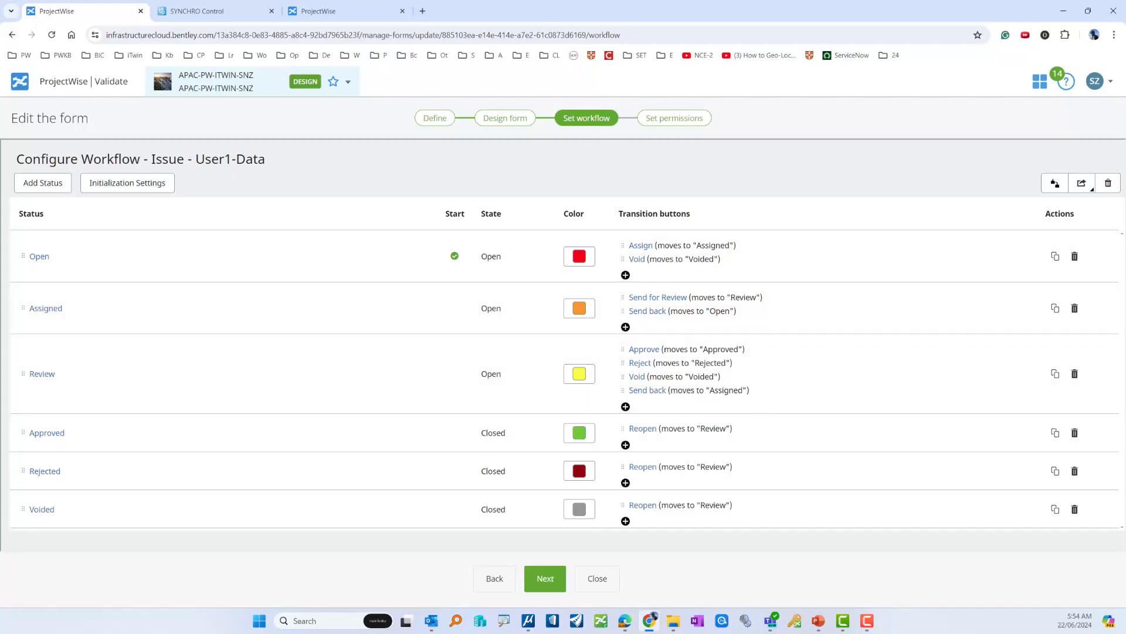
- Grant Full Access to DR_DocControl, Manage and Validate and Approve permission to Engineer, save the permissions and close the form editor
{"action": "left_click", "coordinate": [545, 578]}
{"action": "mouse_move", "coordinate": [771, 620]}
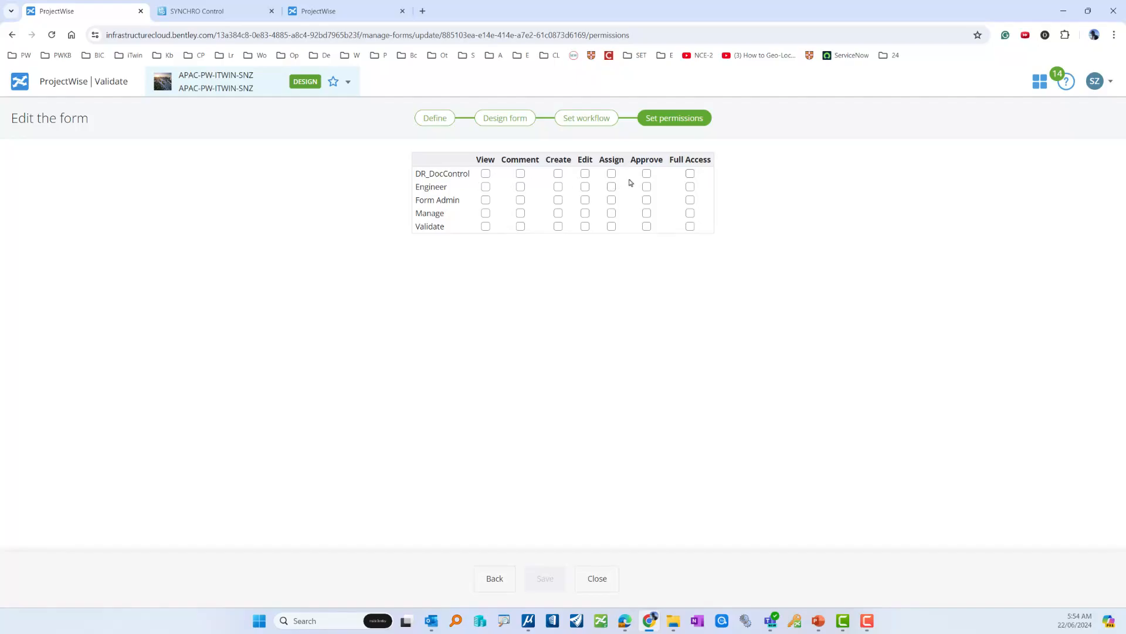
{"action": "left_click", "coordinate": [690, 174]}
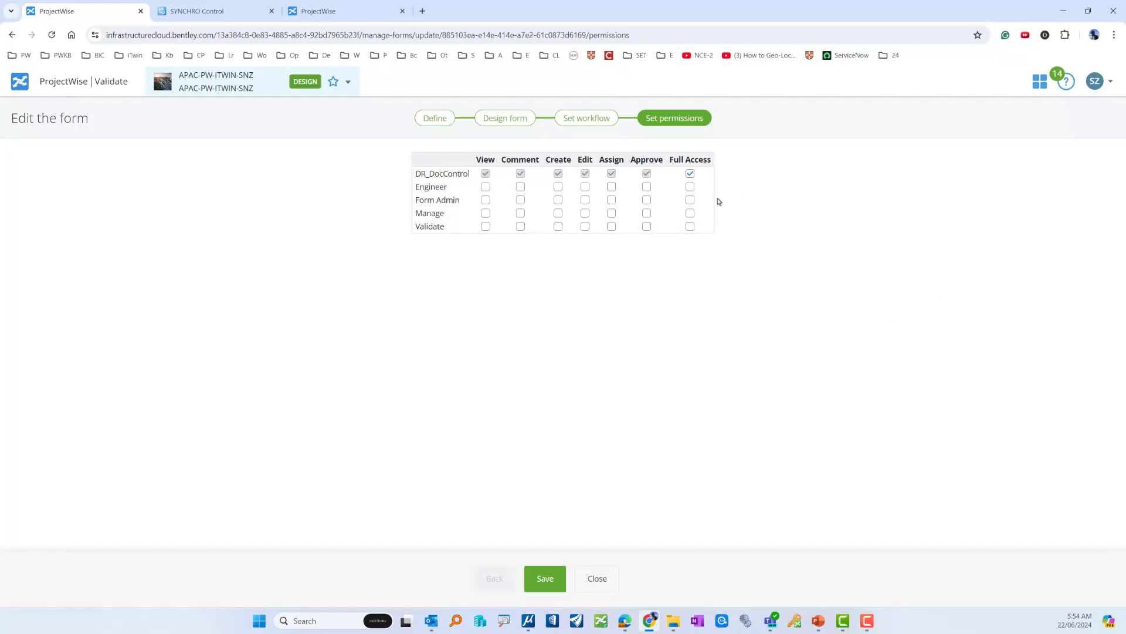
{"action": "left_click", "coordinate": [647, 188]}
{"action": "left_click", "coordinate": [690, 213]}
{"action": "left_click", "coordinate": [690, 226]}
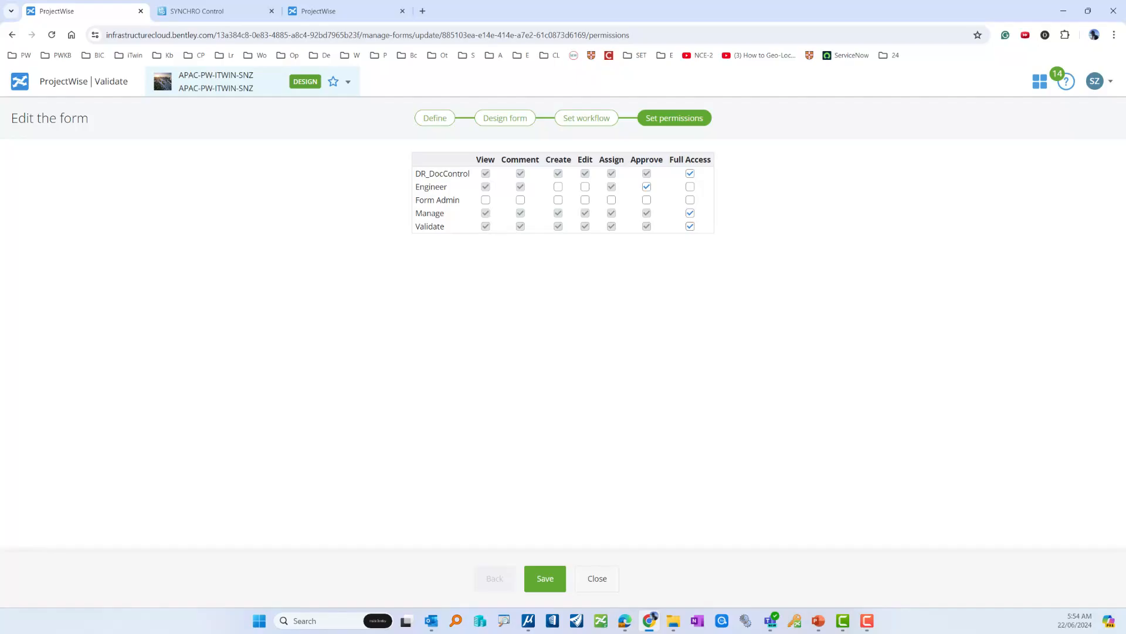
{"action": "left_click", "coordinate": [545, 580]}
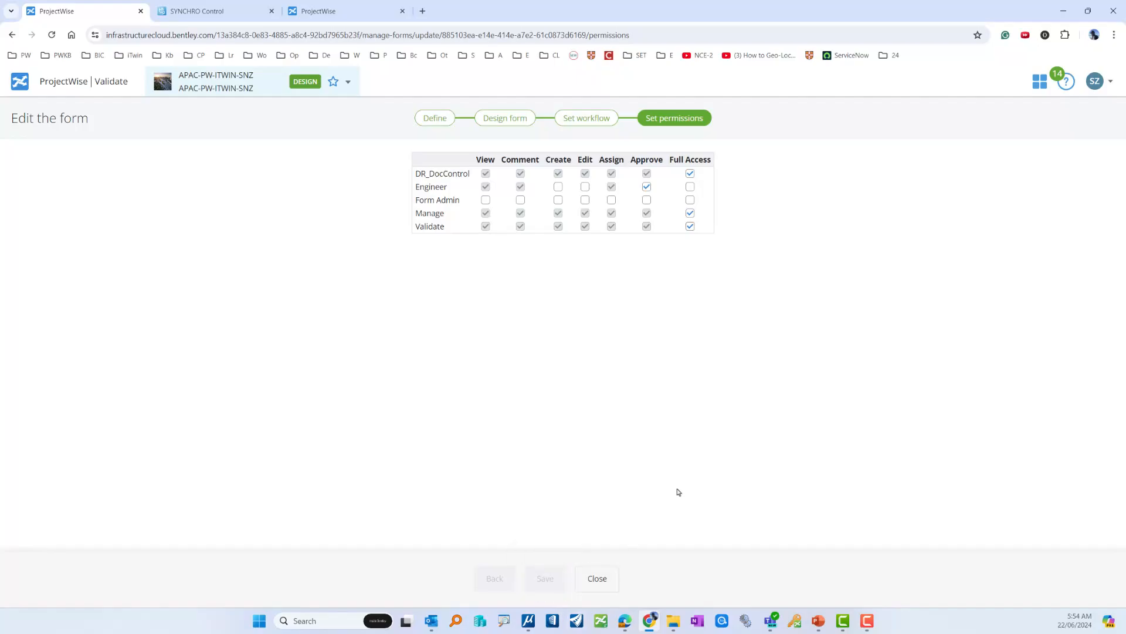
{"action": "left_click", "coordinate": [598, 579]}
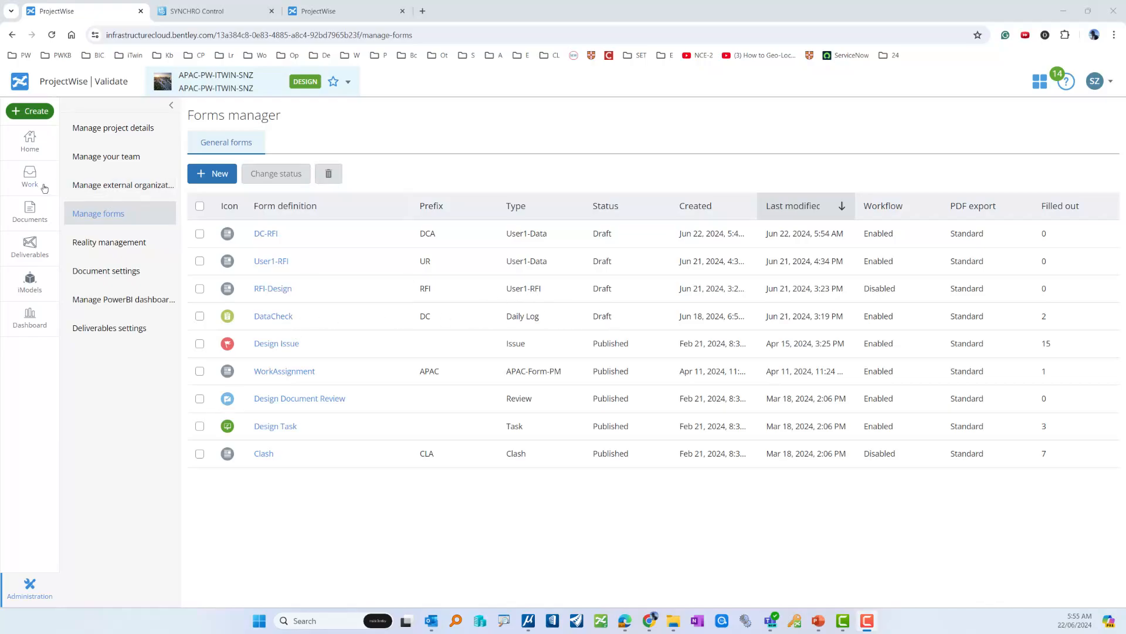
{"action": "mouse_move", "coordinate": [42, 187]}
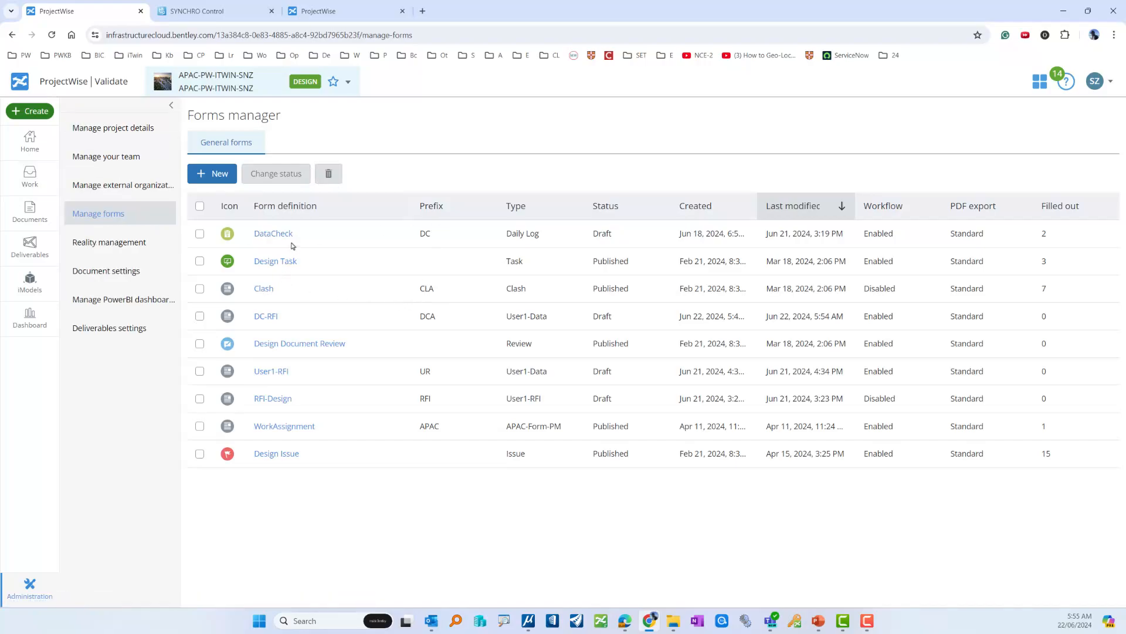
{"action": "left_click", "coordinate": [27, 326]}
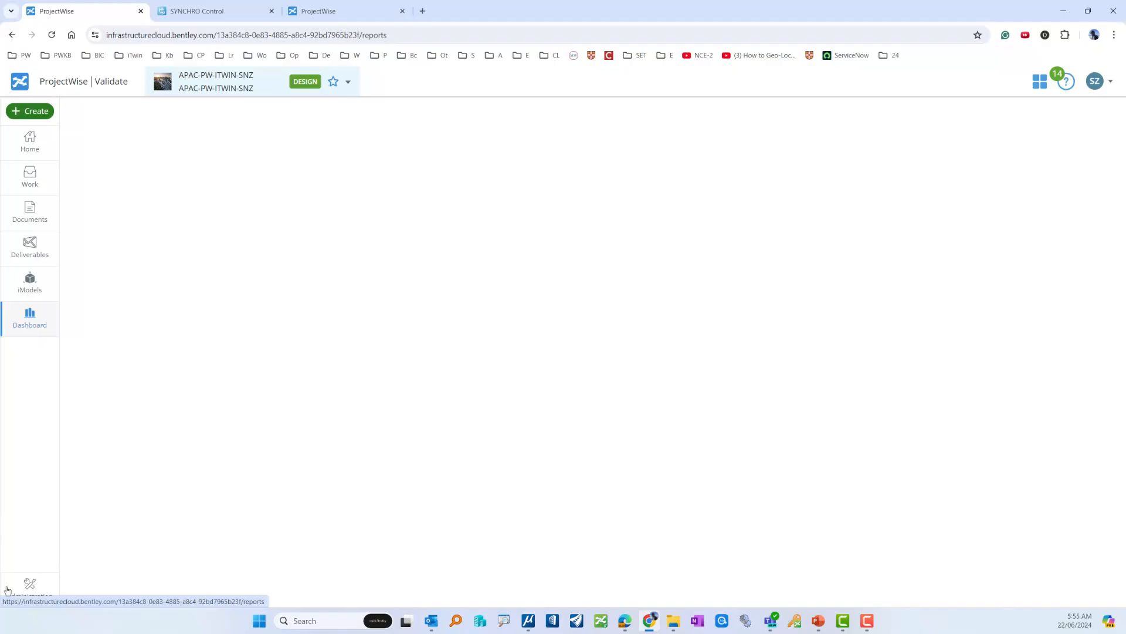
{"action": "left_click", "coordinate": [110, 216]}
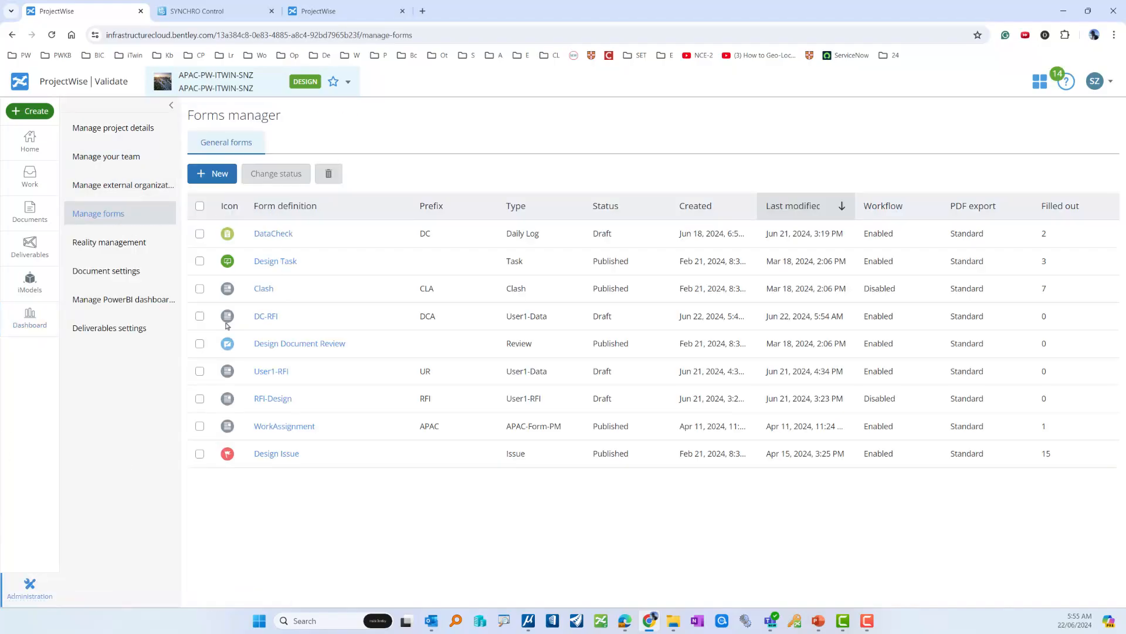
- Change the status of the User1-RFI form definition to Published and save the change
{"action": "left_click", "coordinate": [200, 372]}
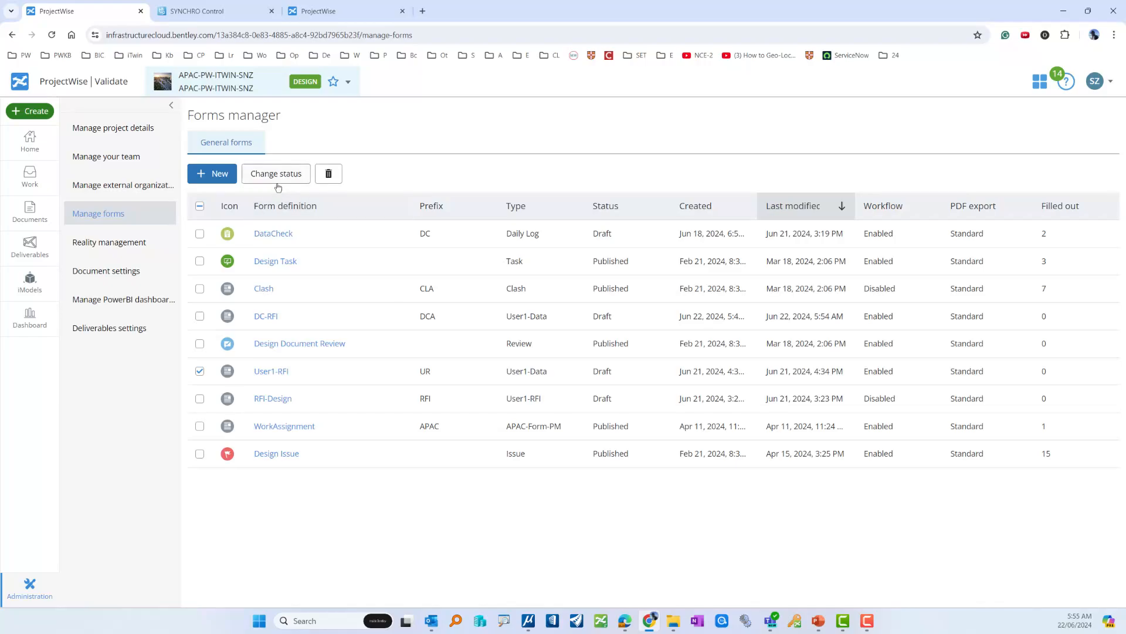
{"action": "left_click", "coordinate": [301, 174]}
{"action": "left_click", "coordinate": [522, 347]}
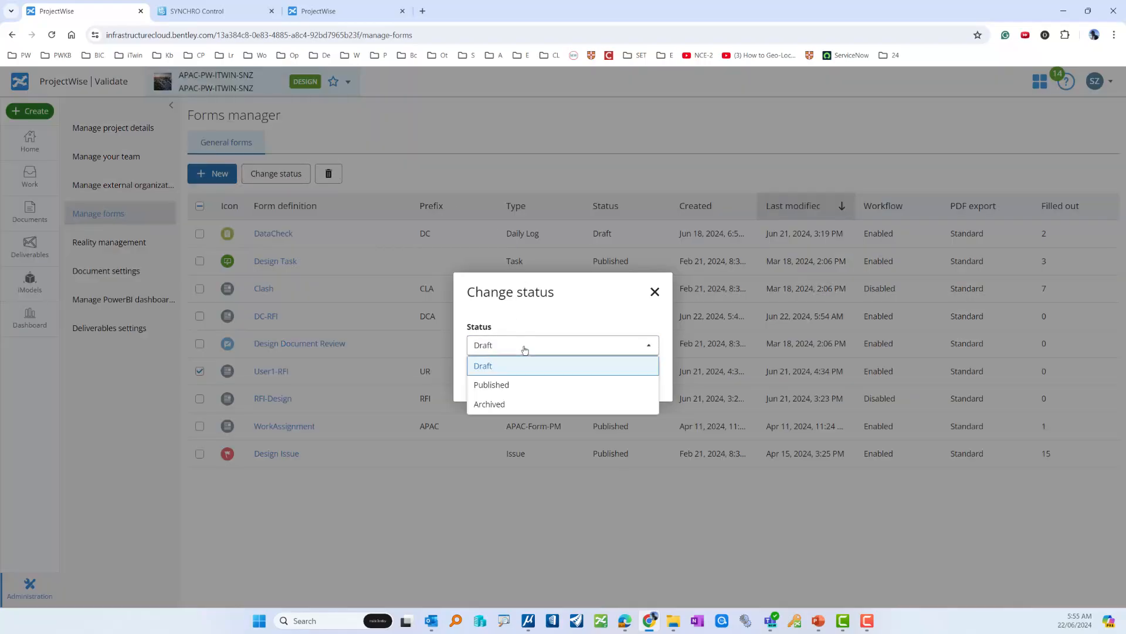
{"action": "left_click", "coordinate": [492, 387]}
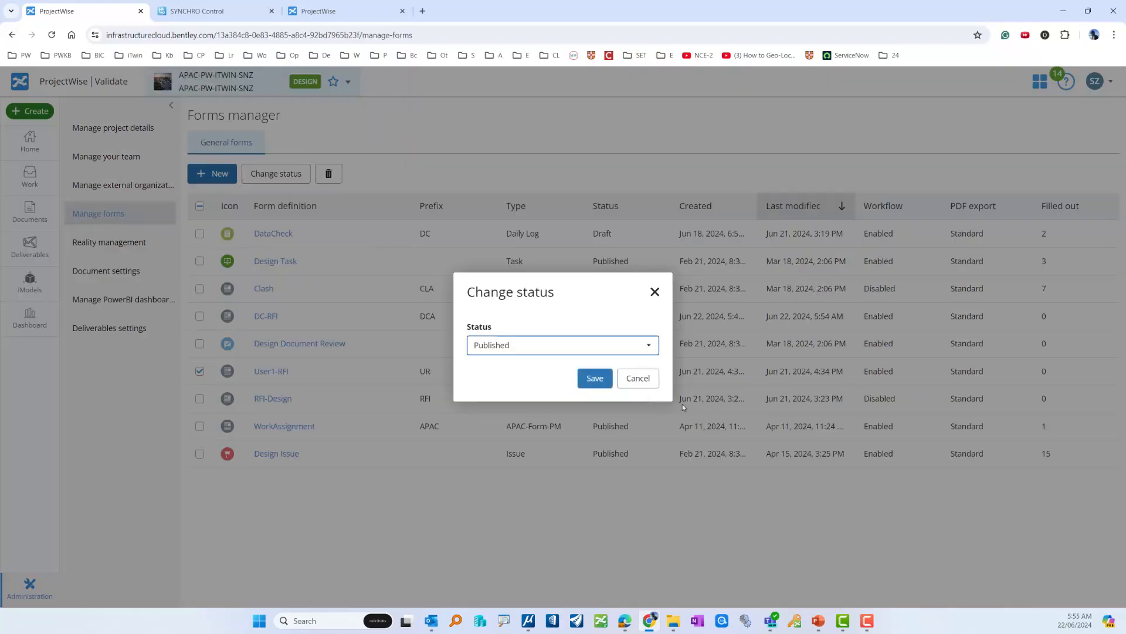
{"action": "left_click", "coordinate": [594, 378]}
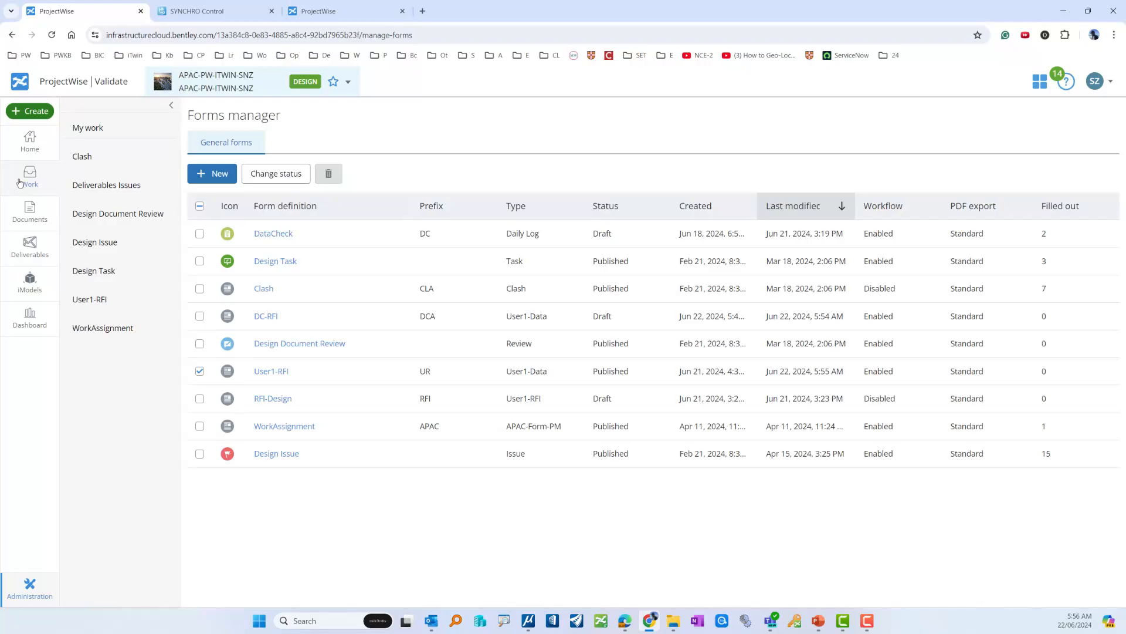
- Start a new User1-RFI form with review name dc01 and description 11, and assign it to the engineer team member
{"action": "left_click", "coordinate": [93, 302]}
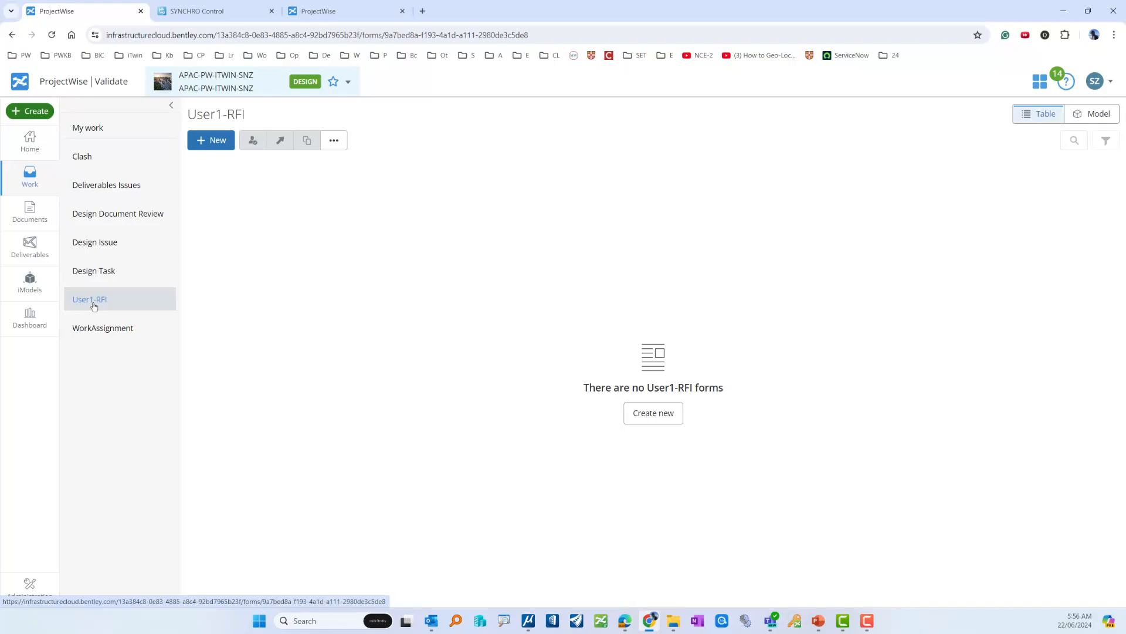
{"action": "left_click", "coordinate": [207, 140]}
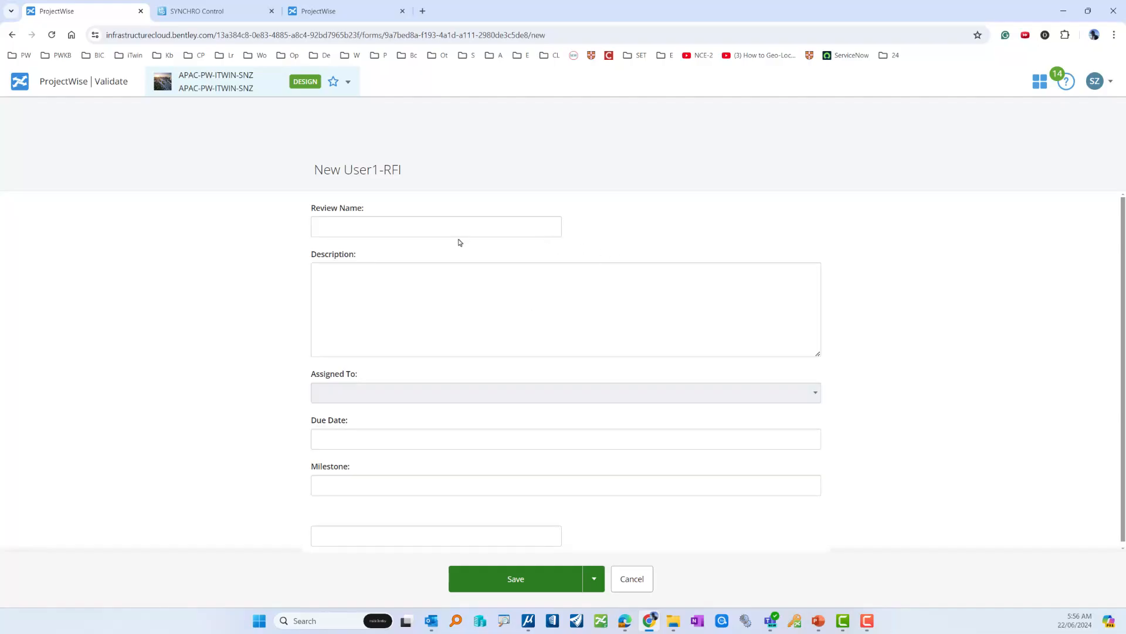
{"action": "left_click", "coordinate": [379, 295]}
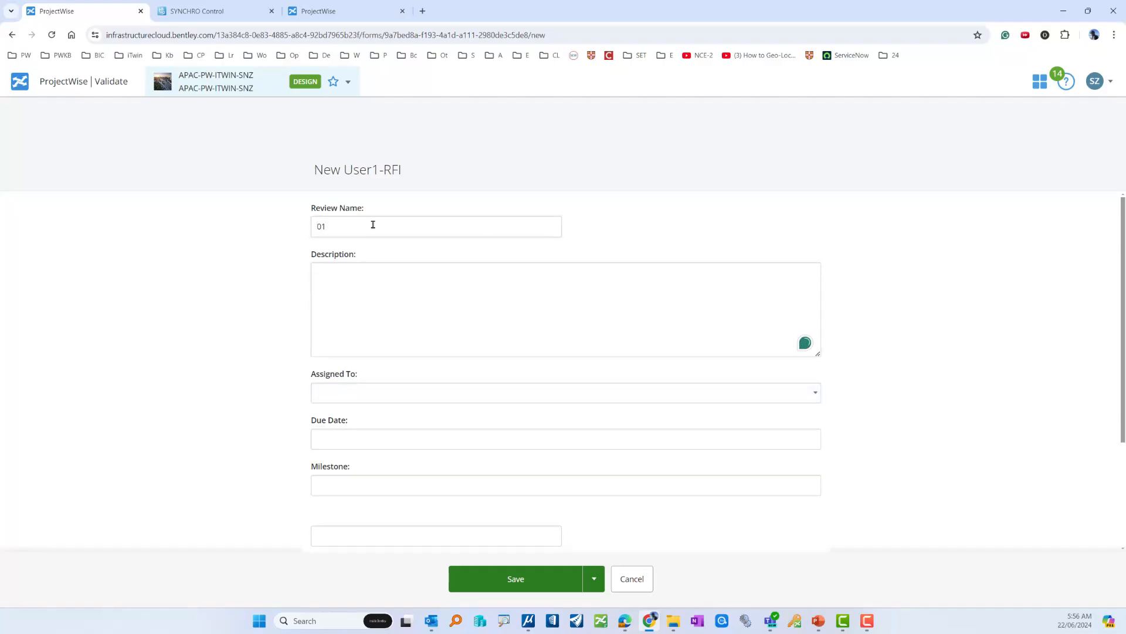
{"action": "type", "text": "dc"}
{"action": "left_click", "coordinate": [367, 392]}
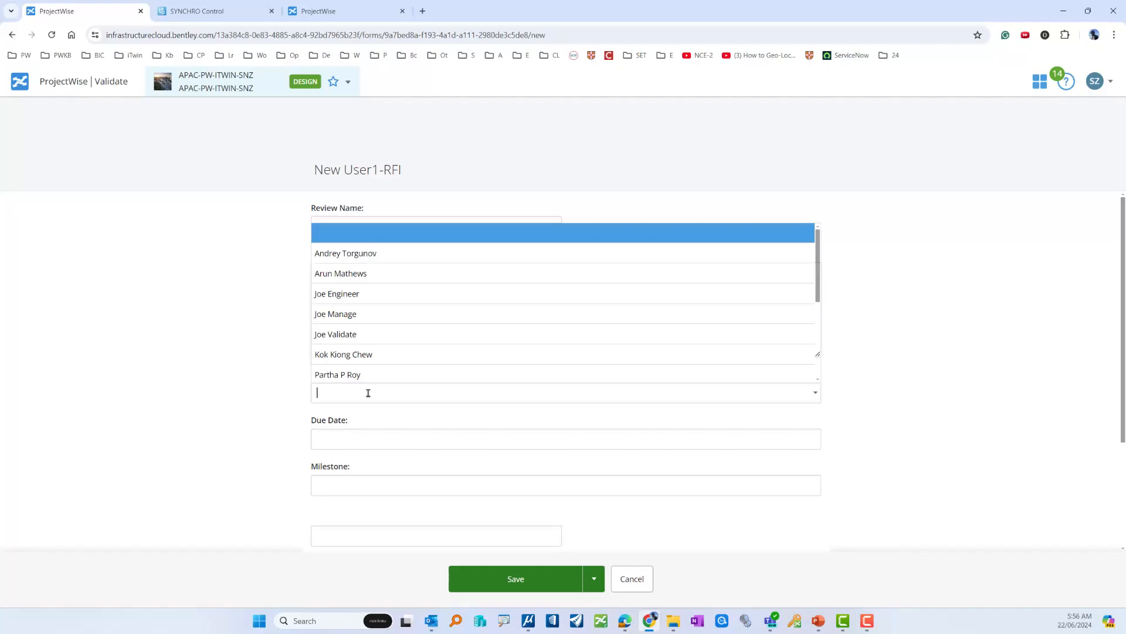
{"action": "left_click", "coordinate": [352, 293]}
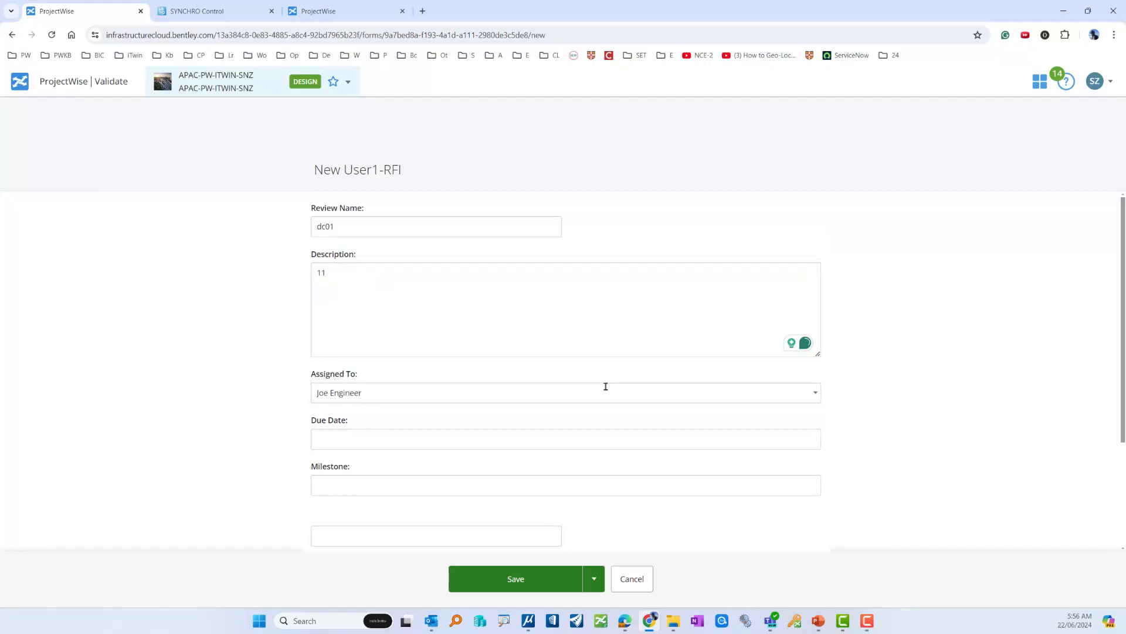
- Set the new form's due date to Jun 27, 2024 and save the form
{"action": "left_click", "coordinate": [357, 434]}
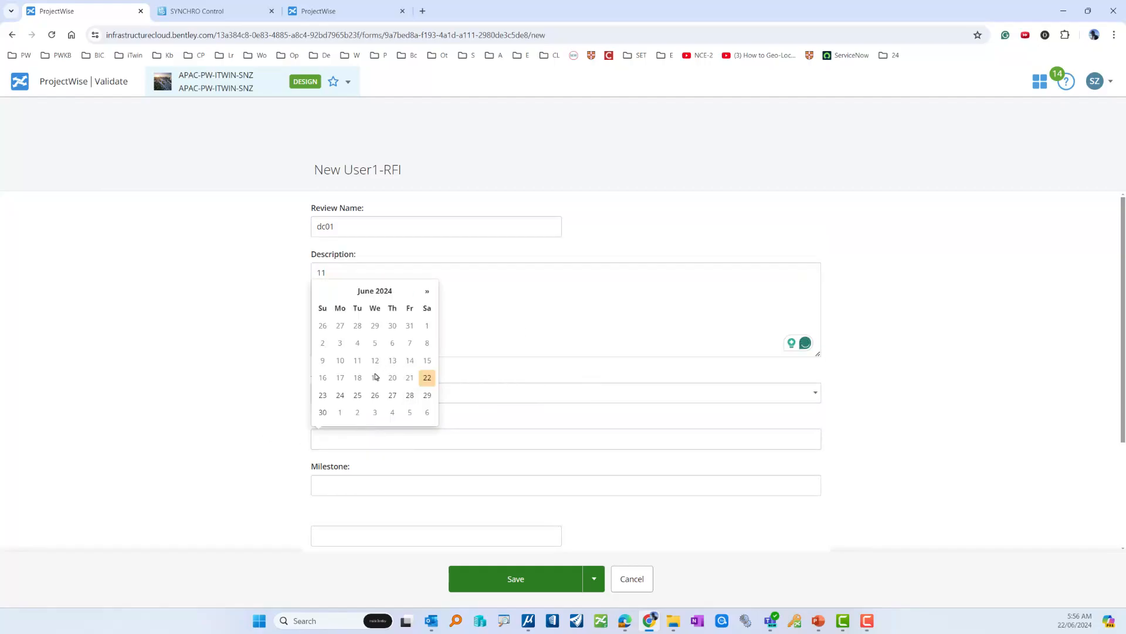
{"action": "left_click", "coordinate": [392, 395]}
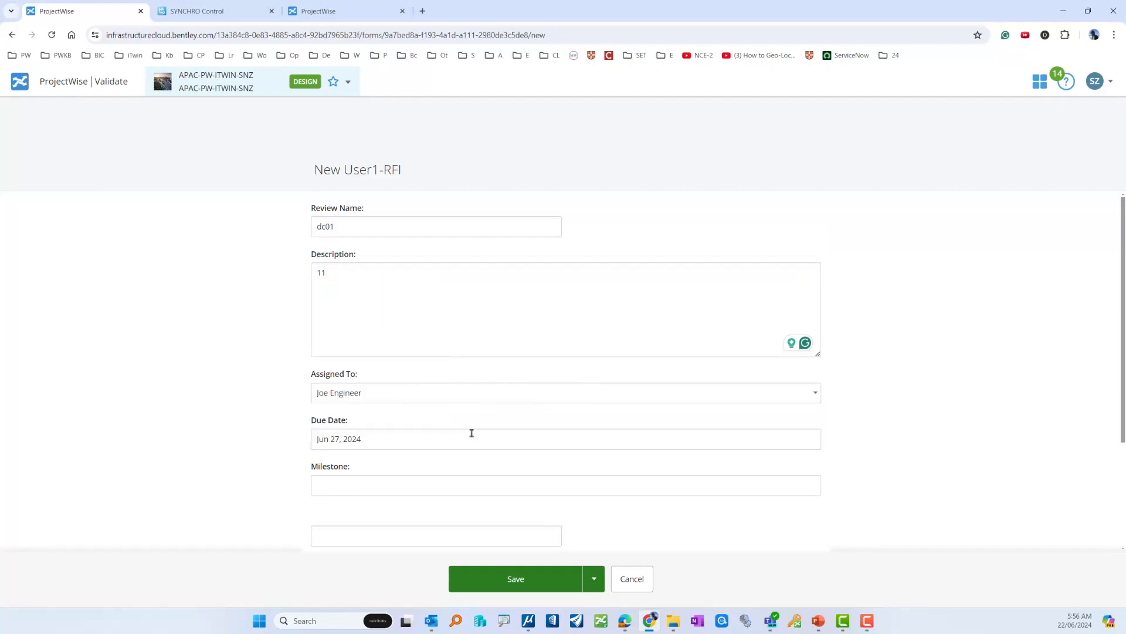
{"action": "scroll", "coordinate": [235, 480], "scroll_direction": "down", "scroll_amount": 3}
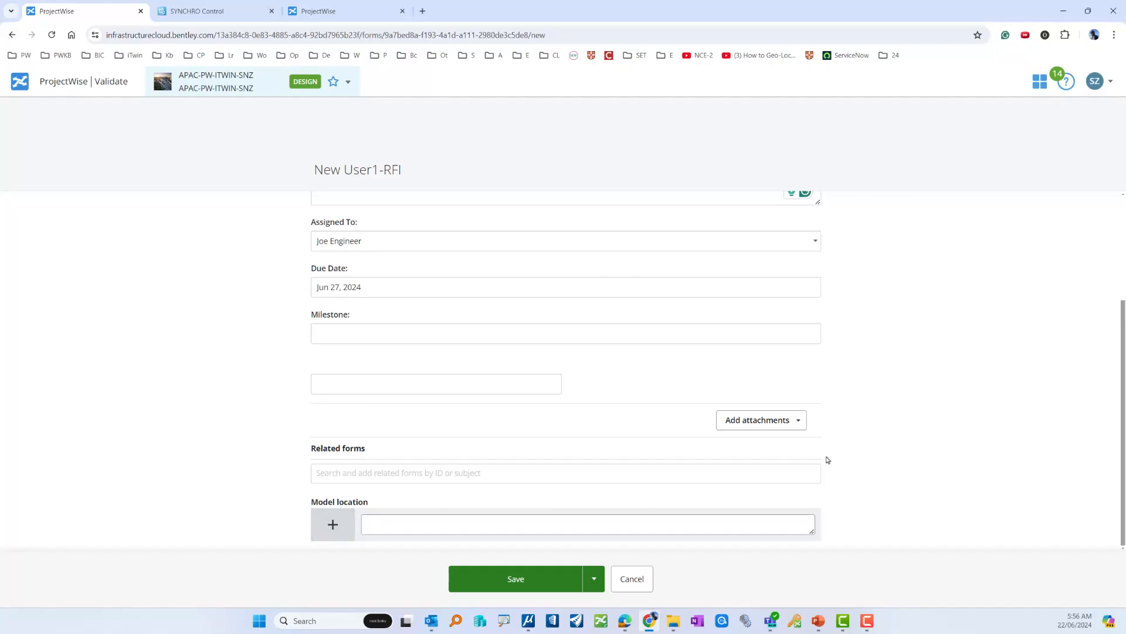
{"action": "left_click", "coordinate": [516, 578]}
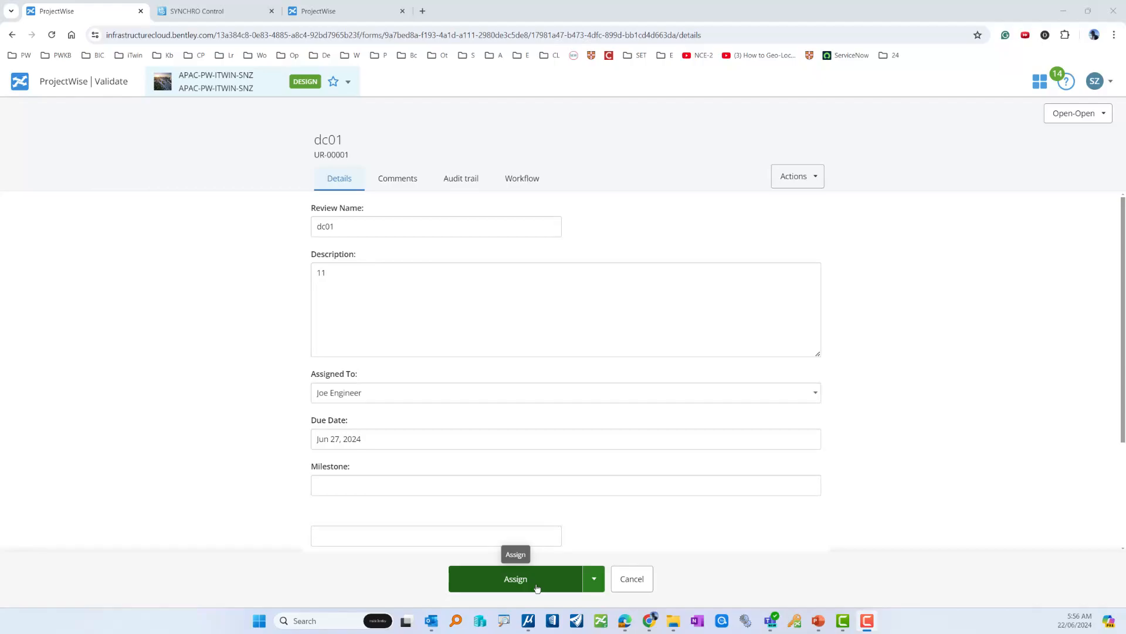
- View the dc01 form's workflow diagram and move the form from Open to Assigned, confirming the assignment details
{"action": "left_click", "coordinate": [519, 179]}
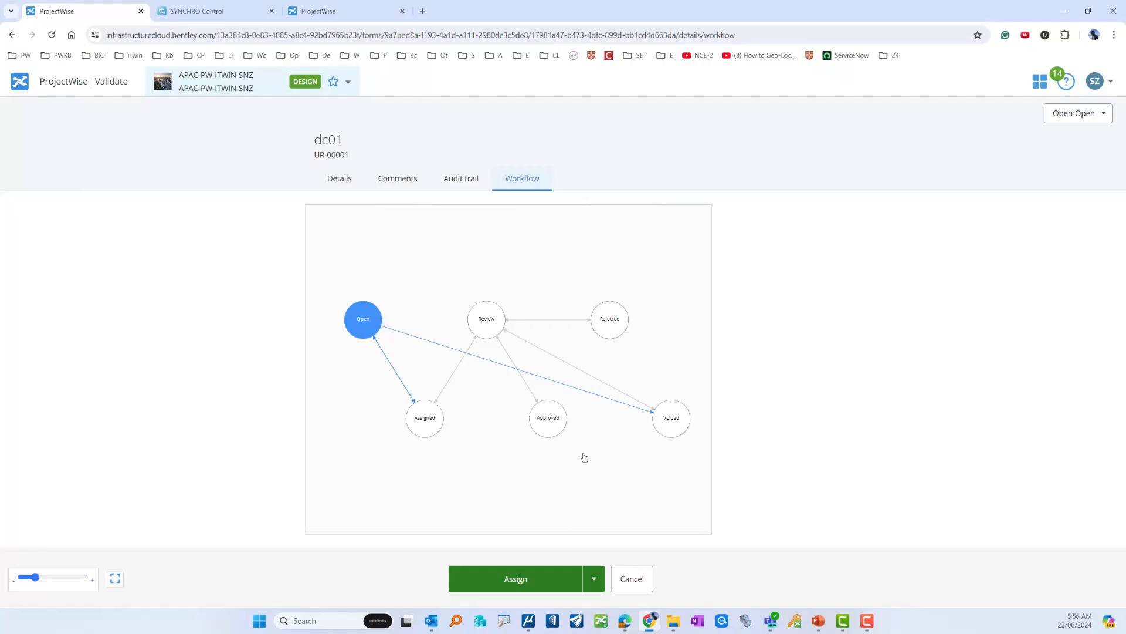
{"action": "left_click", "coordinate": [505, 580]}
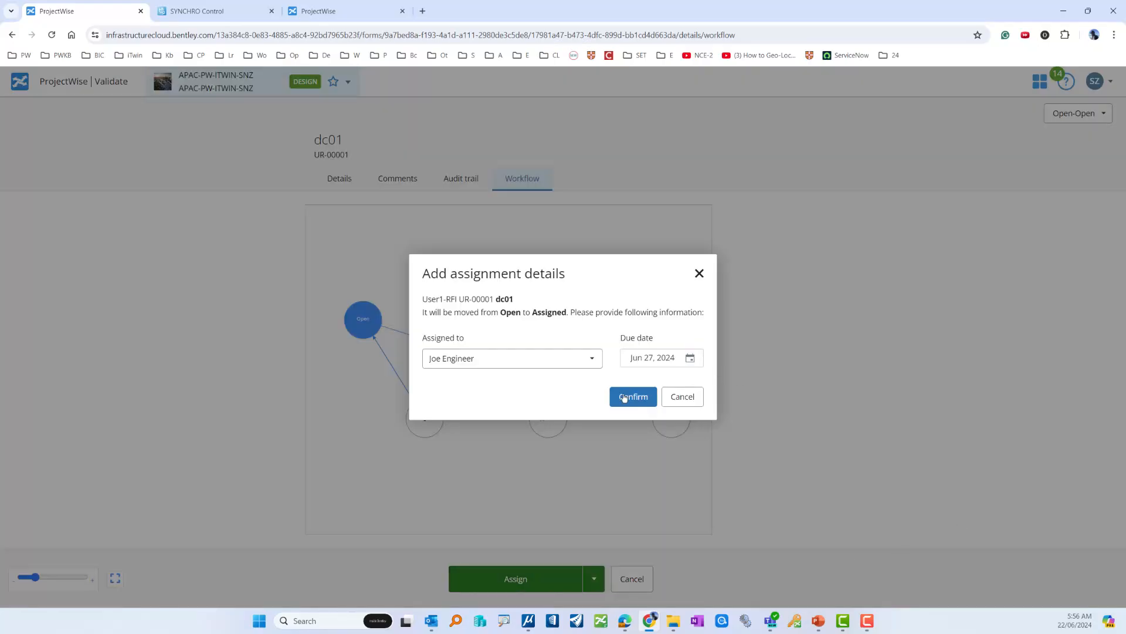
{"action": "left_click", "coordinate": [624, 398]}
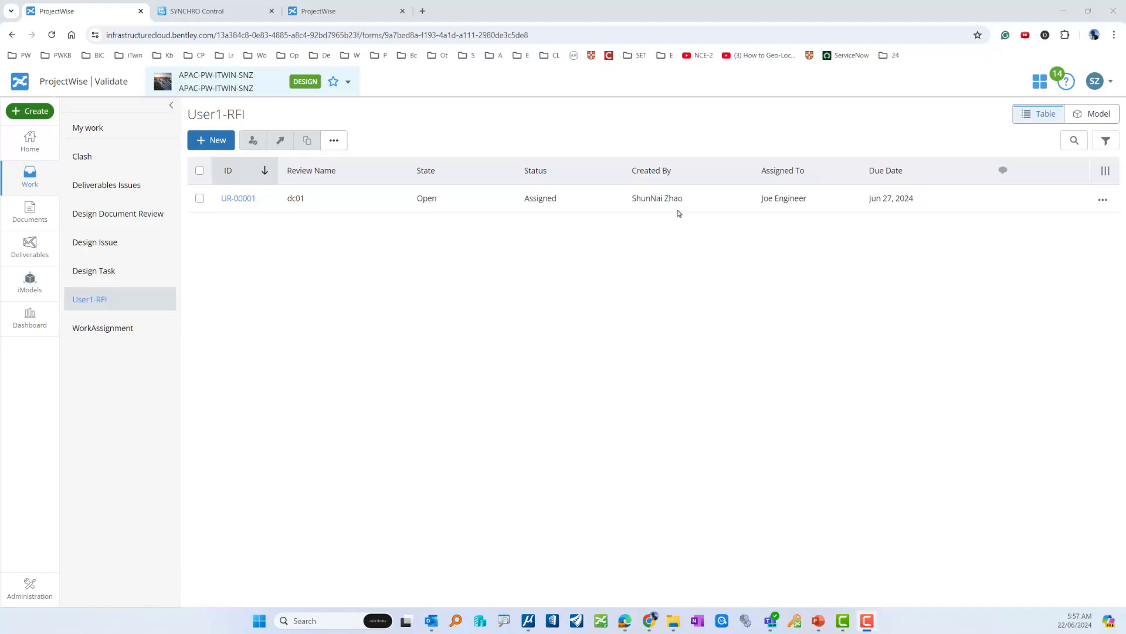
- Show the project dashboard's charts and filled out forms for the User1-Data form type
{"action": "left_click", "coordinate": [29, 324]}
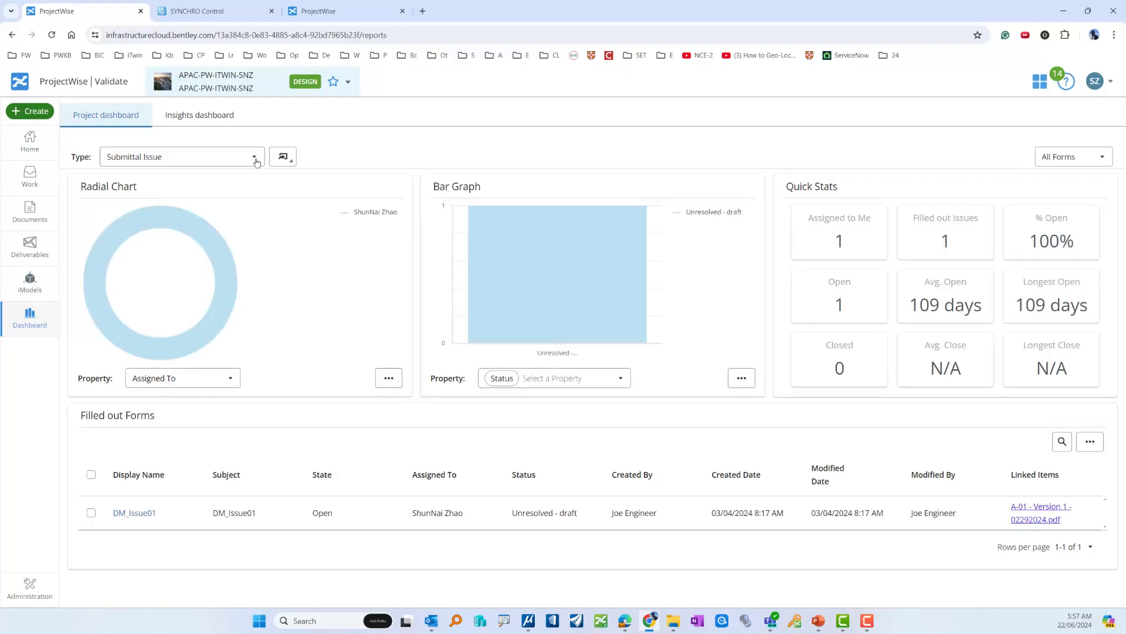
{"action": "left_click", "coordinate": [260, 159]}
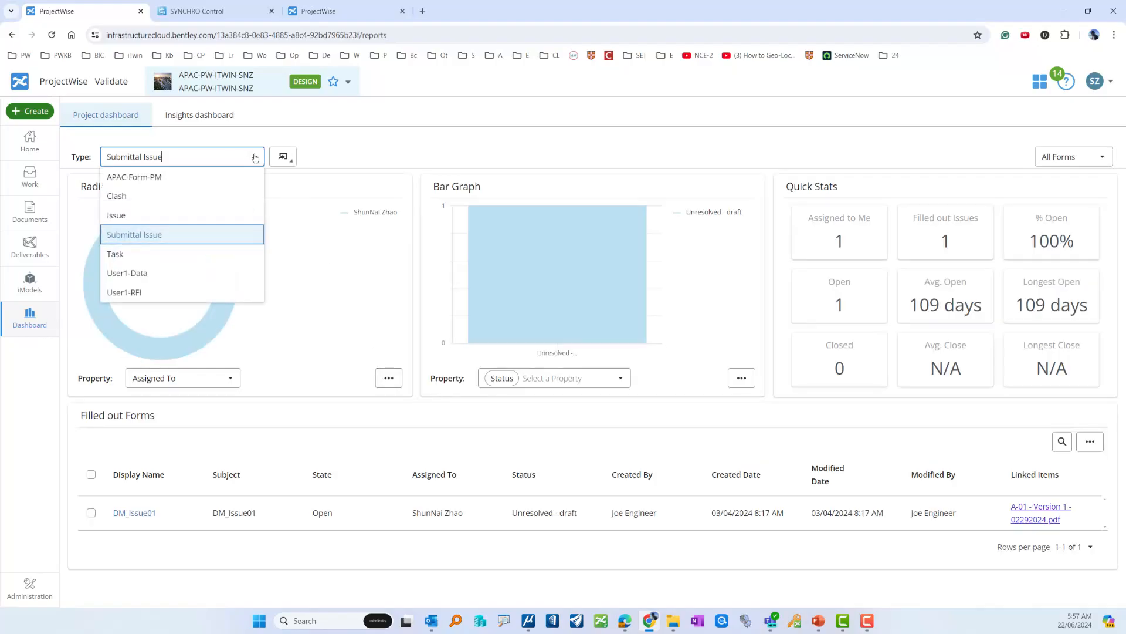
{"action": "left_click", "coordinate": [134, 295]}
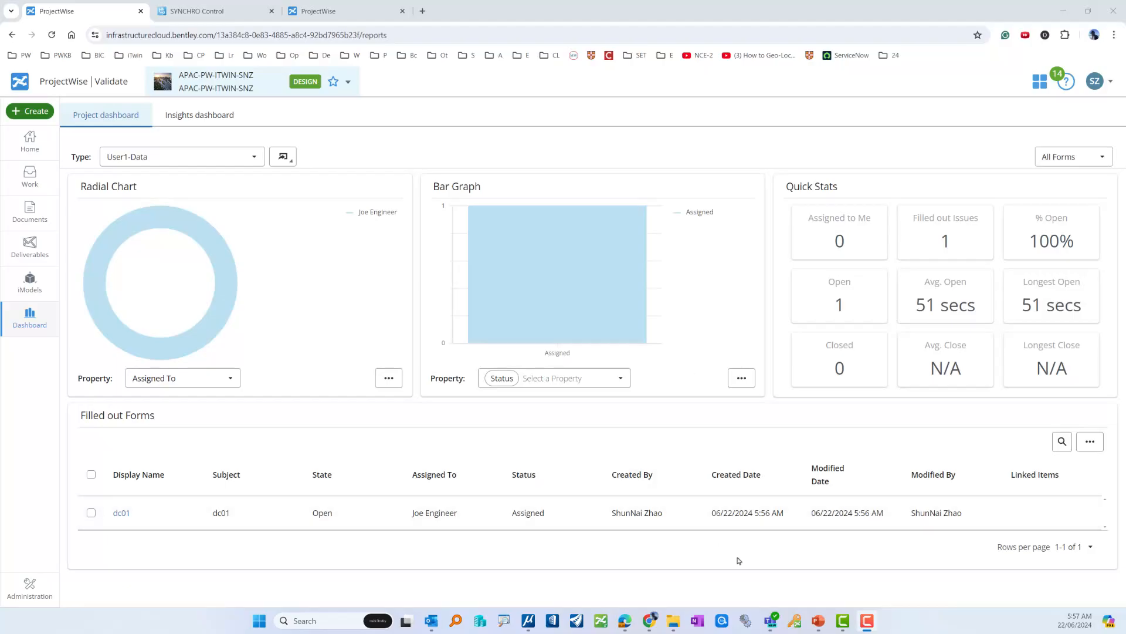
- Switch to the PowerPoint presentation and show slide 6, the illustrated How To Define a Form? overview
{"action": "left_click", "coordinate": [820, 620]}
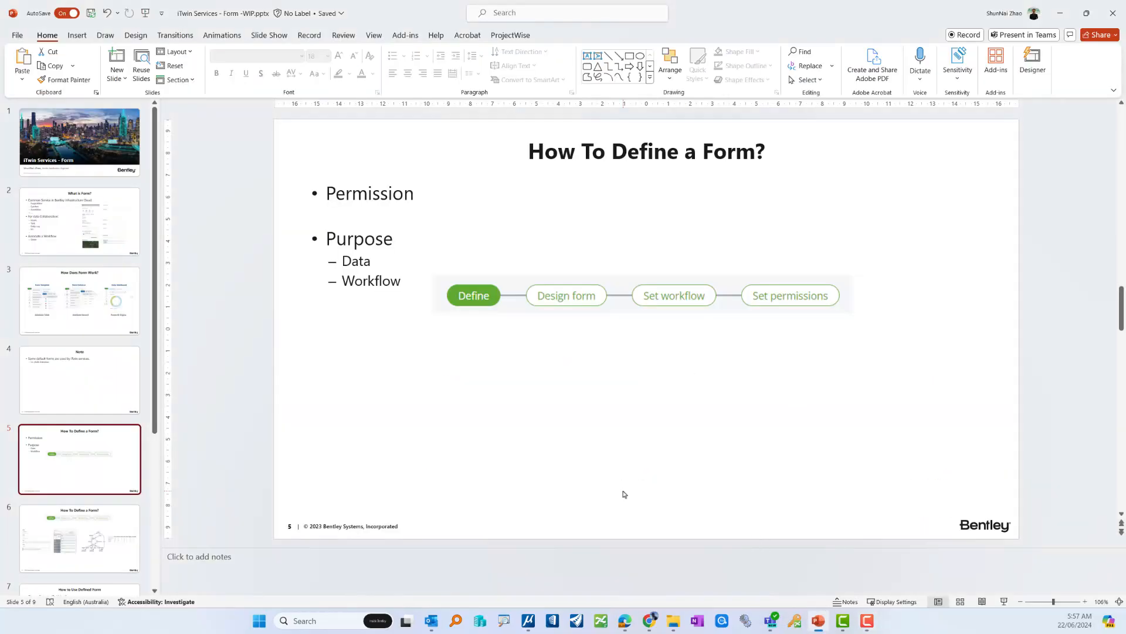
{"action": "left_click", "coordinate": [88, 547]}
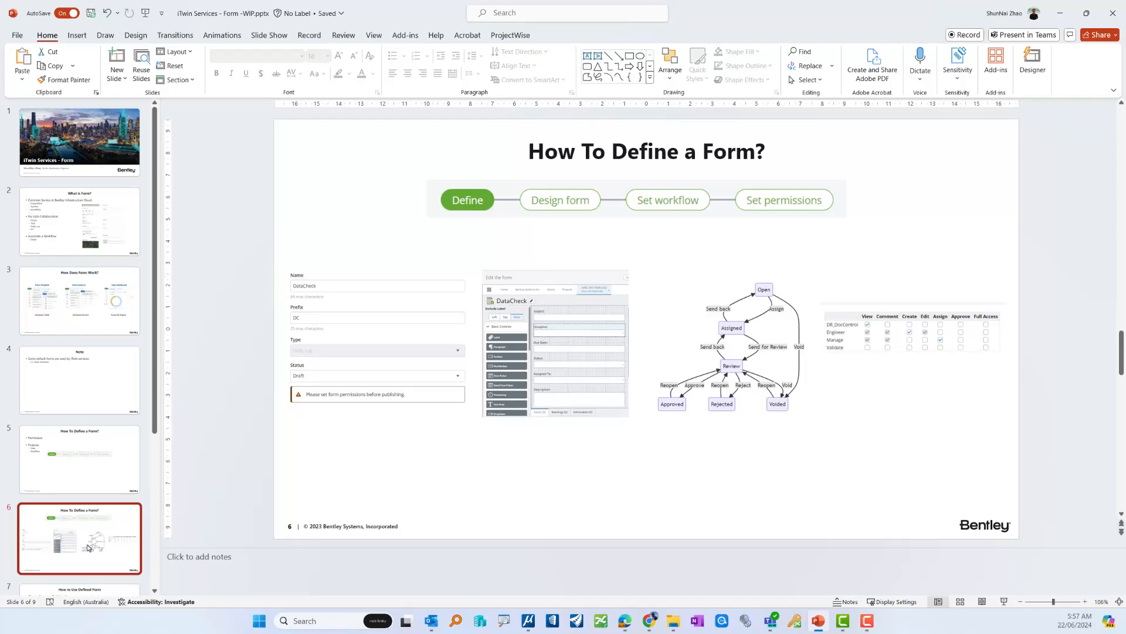
{"action": "left_click", "coordinate": [249, 398]}
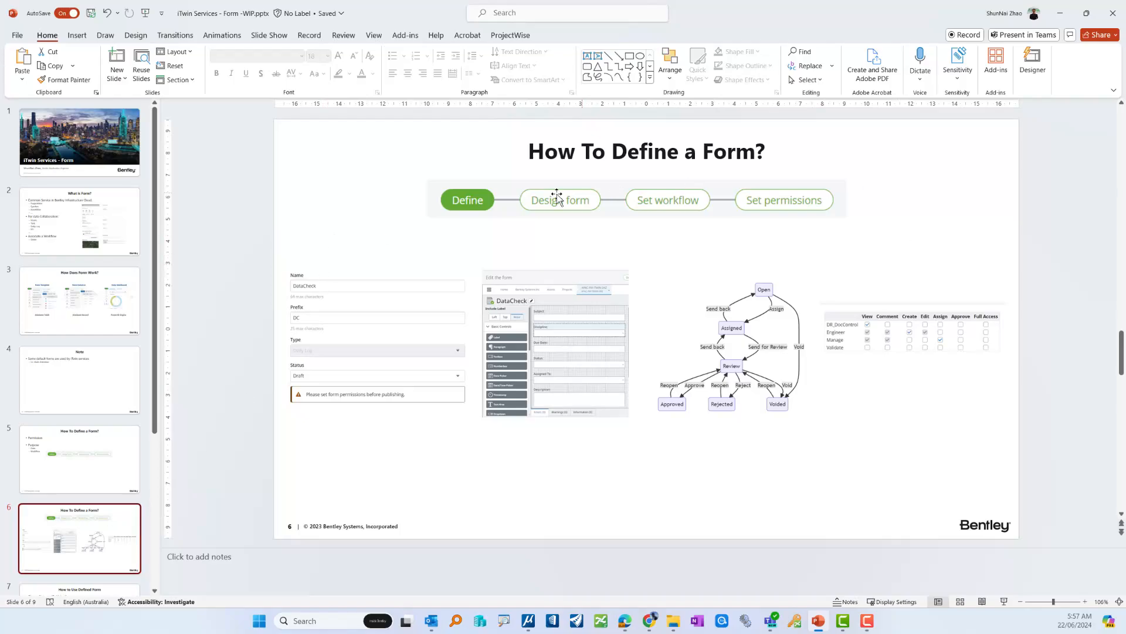
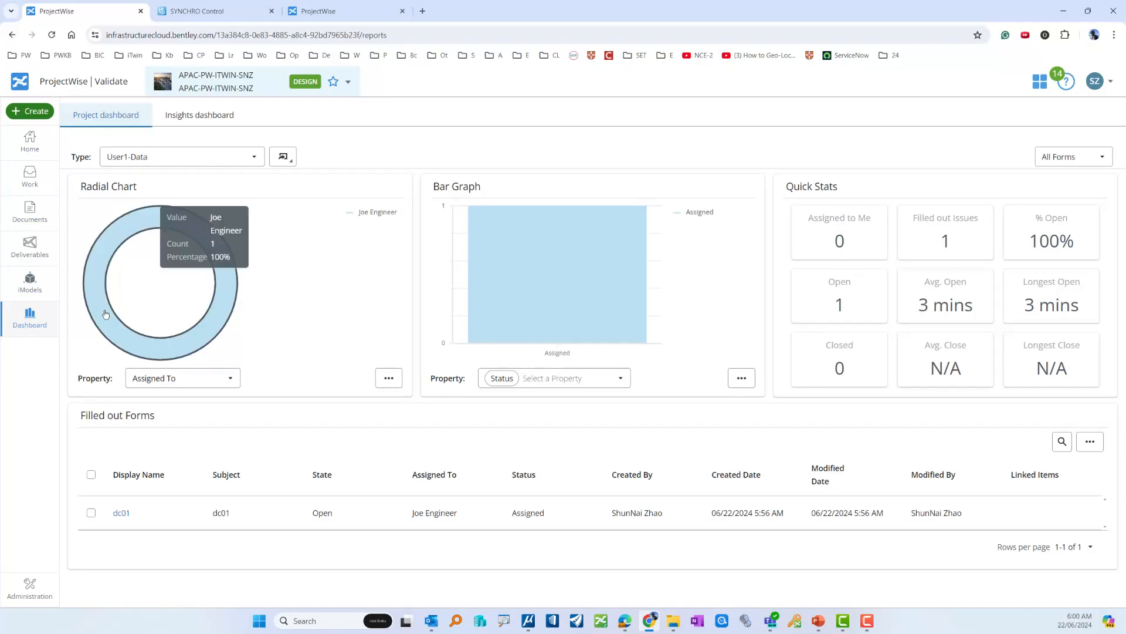
- Show the project dashboard for the Clash form type and look at the additional options for its filled out forms
{"action": "left_click", "coordinate": [254, 157]}
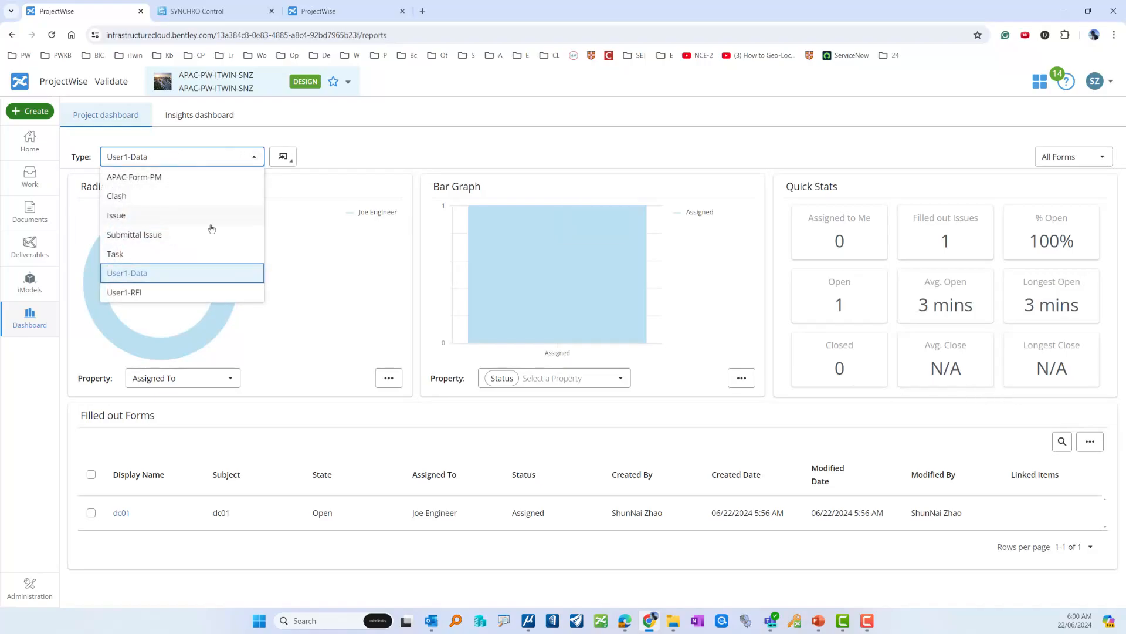
{"action": "left_click", "coordinate": [132, 197]}
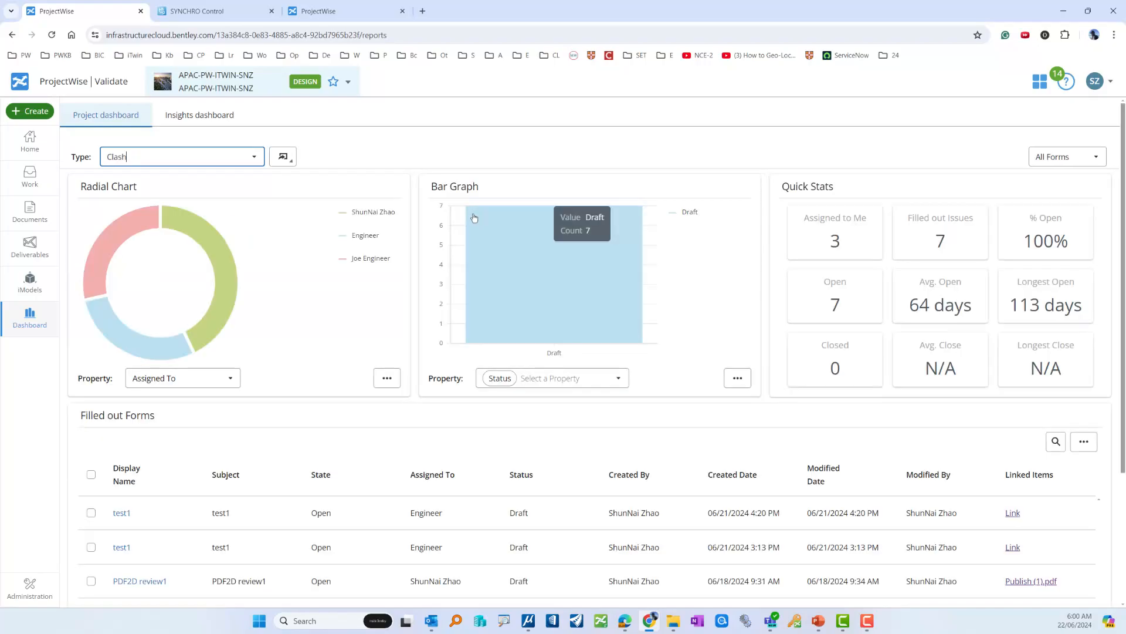
{"action": "left_click", "coordinate": [1079, 446]}
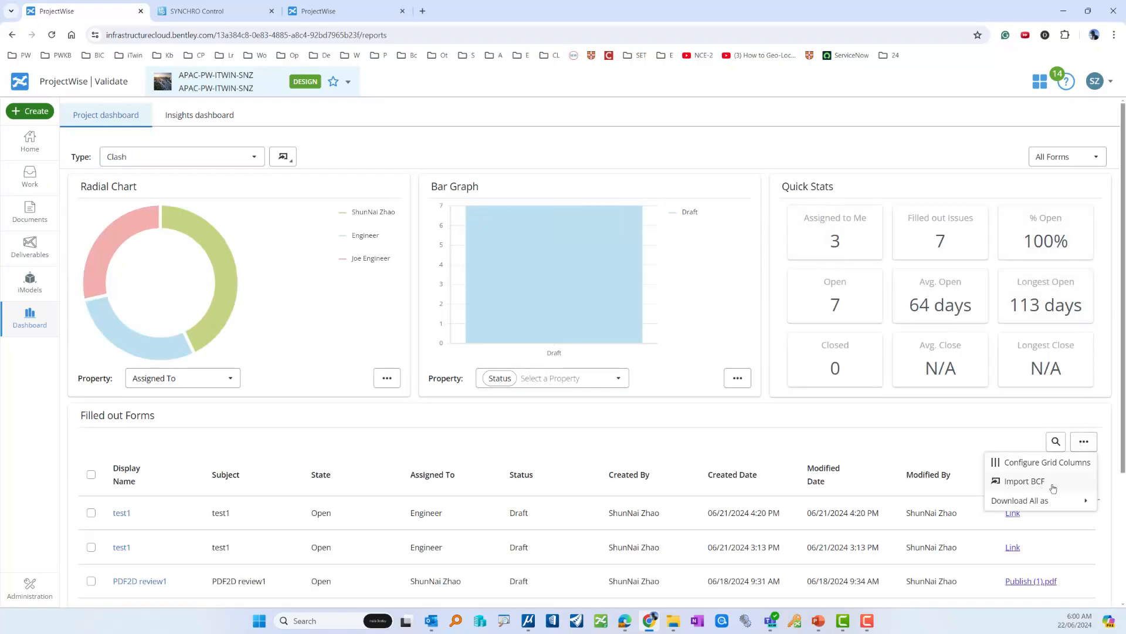
{"action": "mouse_move", "coordinate": [1038, 508]}
{"action": "mouse_move", "coordinate": [561, 277]}
{"action": "mouse_move", "coordinate": [601, 327]}
{"action": "mouse_move", "coordinate": [821, 630]}
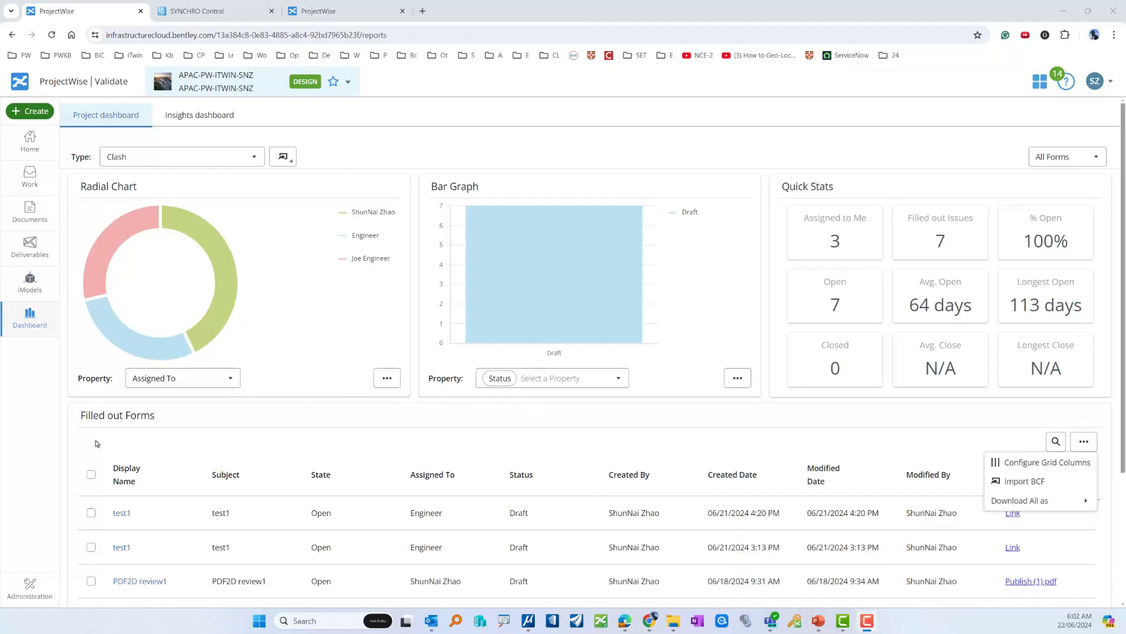
- Open the DC-RFI form definition from the forms manager and examine the Milestone control in its form design
{"action": "left_click", "coordinate": [31, 592]}
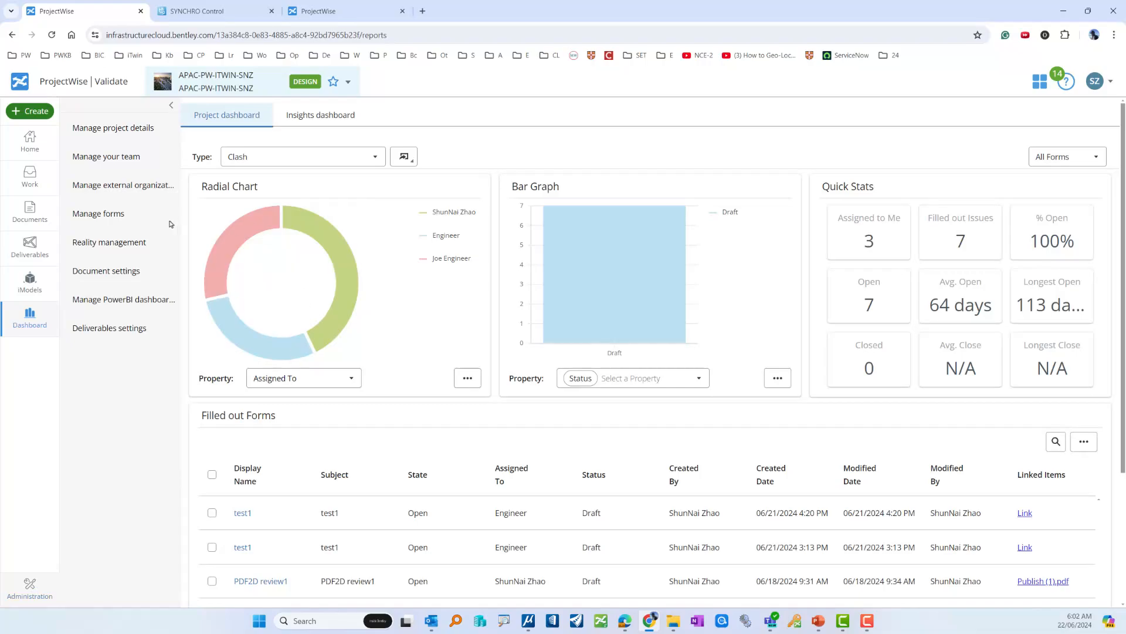
{"action": "left_click", "coordinate": [80, 218]}
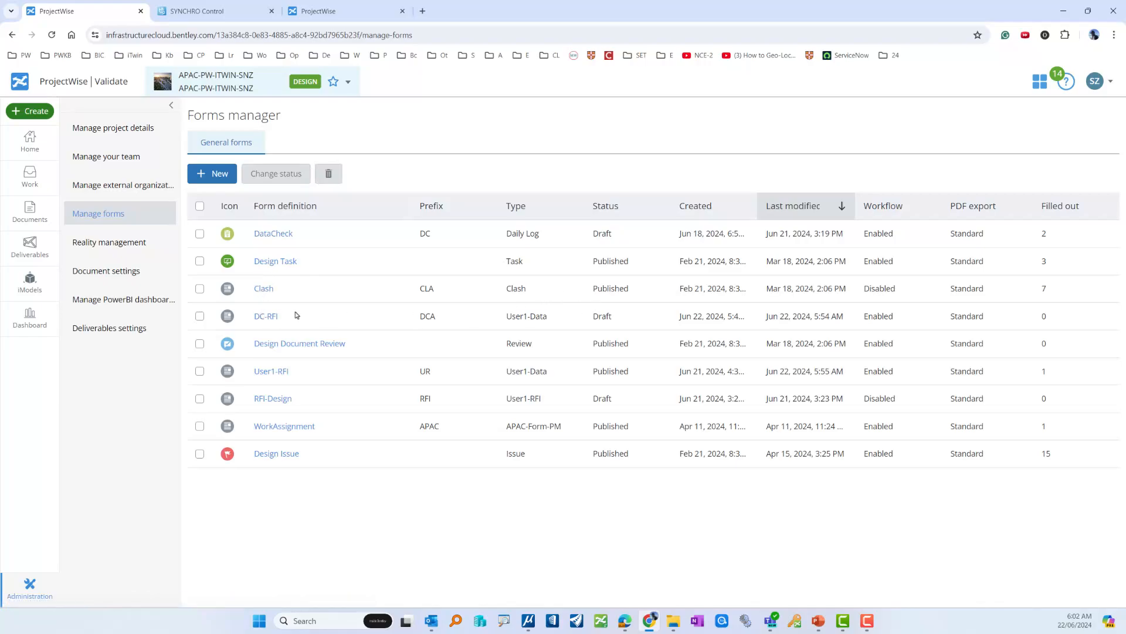
{"action": "left_click", "coordinate": [273, 316]}
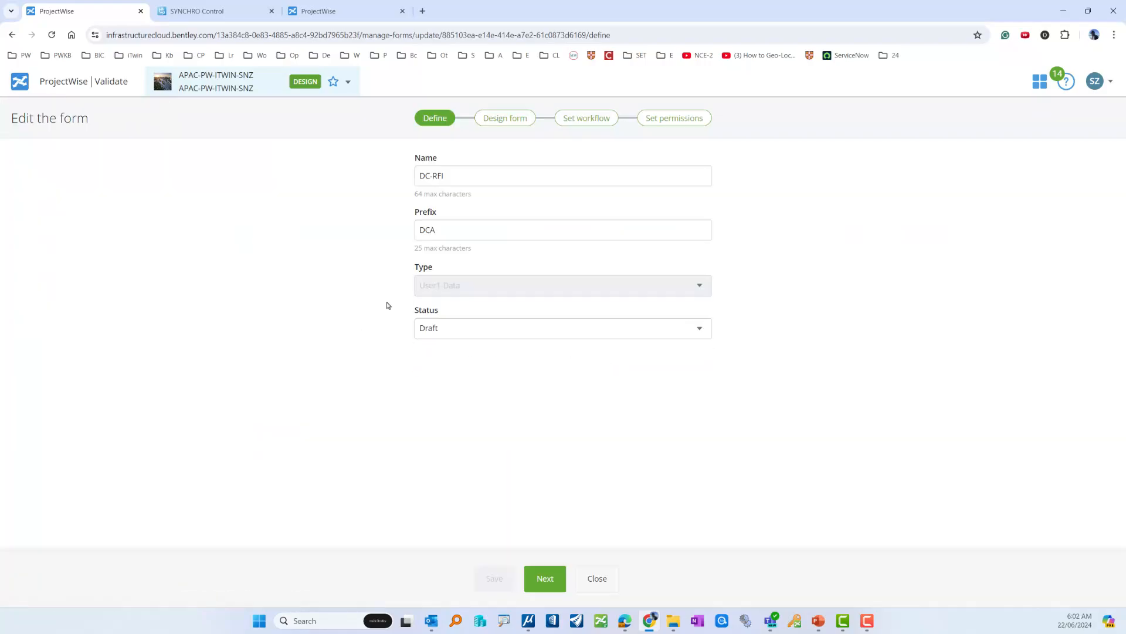
{"action": "left_click", "coordinate": [504, 123]}
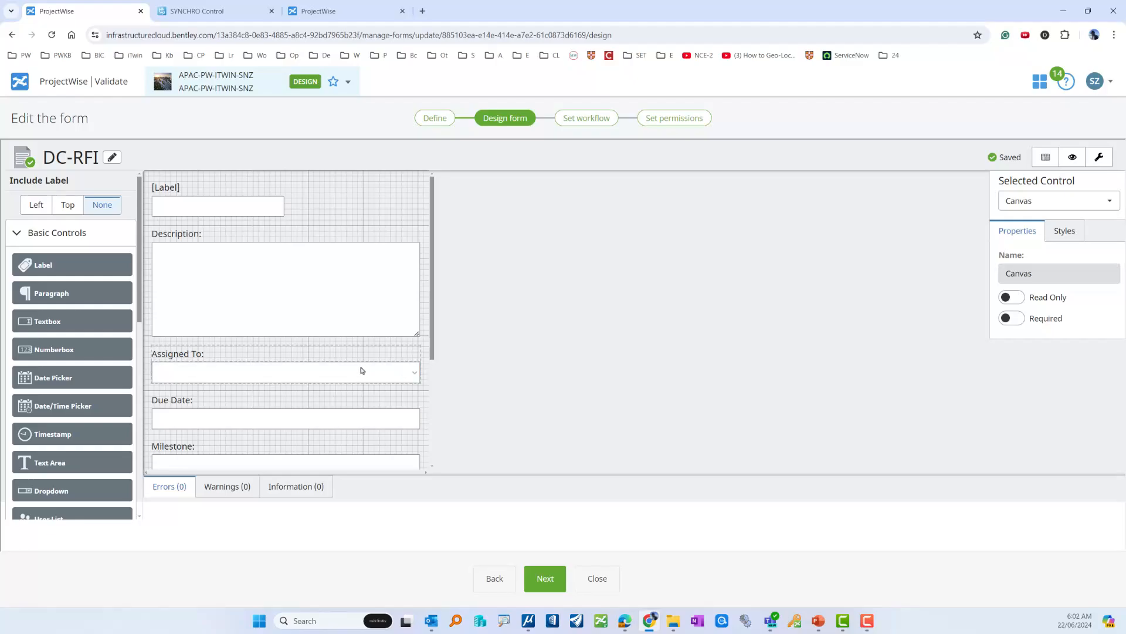
{"action": "scroll", "coordinate": [364, 374], "scroll_direction": "down", "scroll_amount": 2}
{"action": "left_click", "coordinate": [244, 364]}
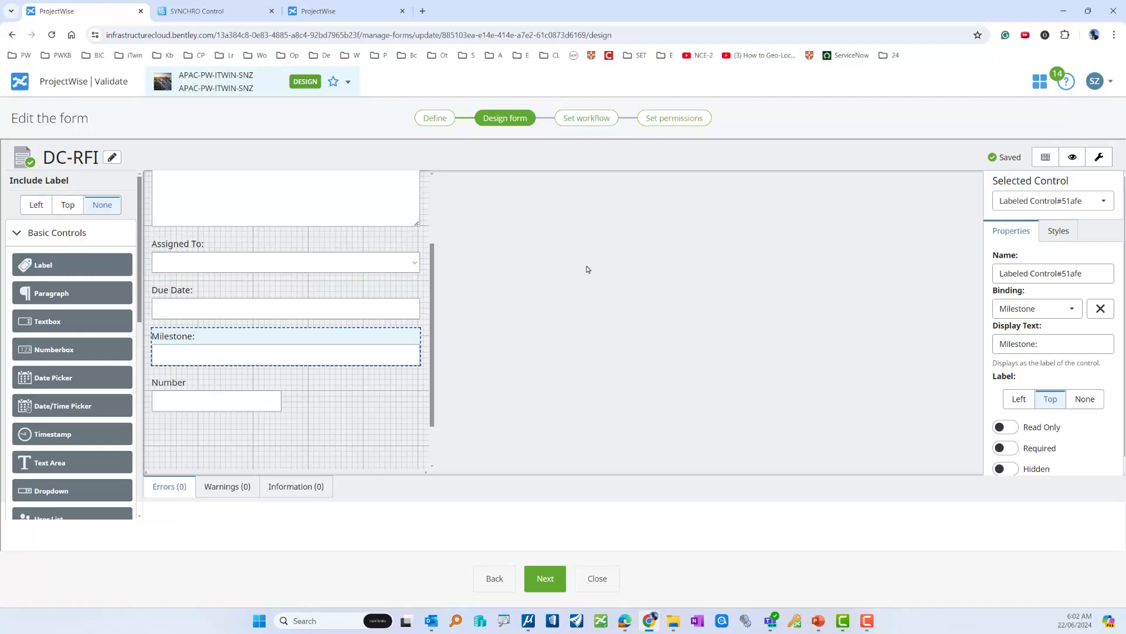
- Create a new blank action script named 01 in the DC-RFI form design
{"action": "left_click", "coordinate": [1101, 160]}
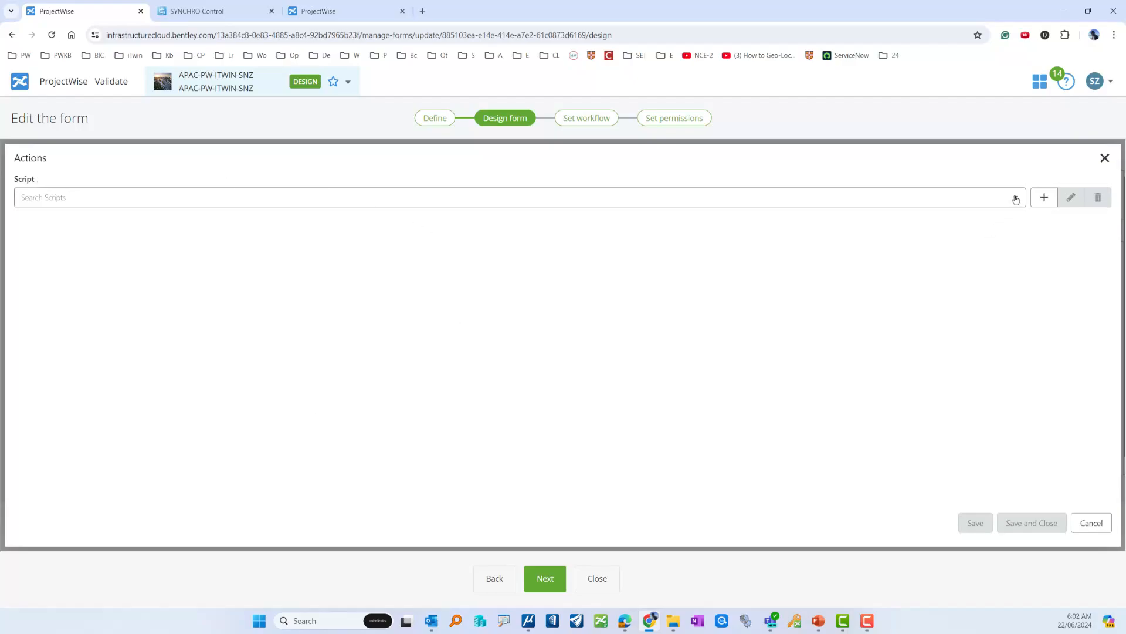
{"action": "left_click", "coordinate": [1043, 197]}
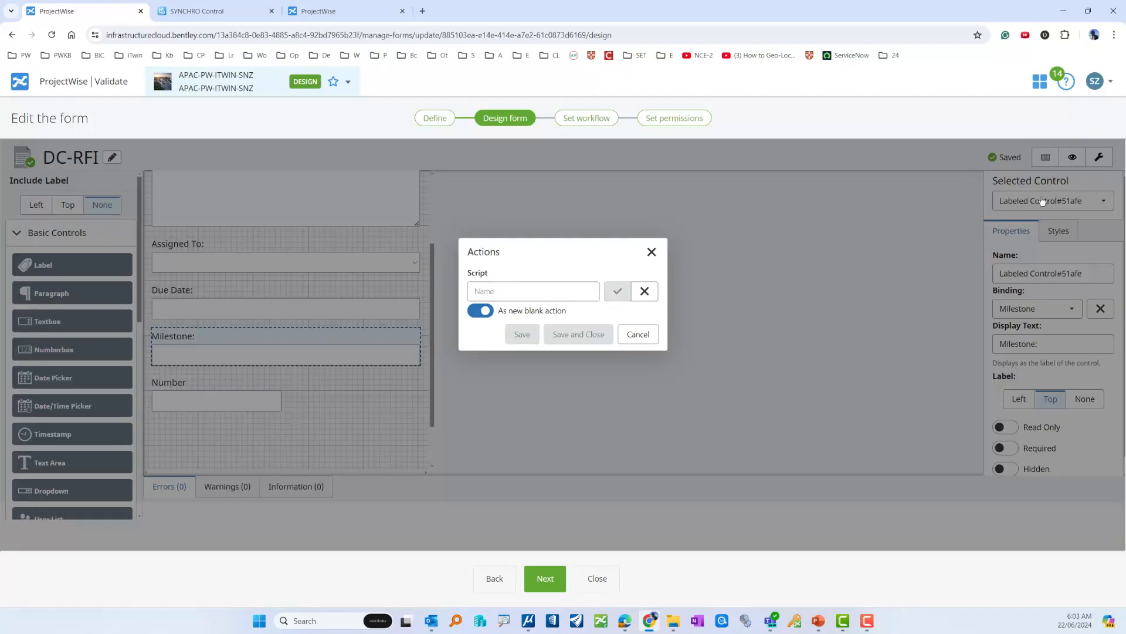
{"action": "left_click", "coordinate": [508, 293]}
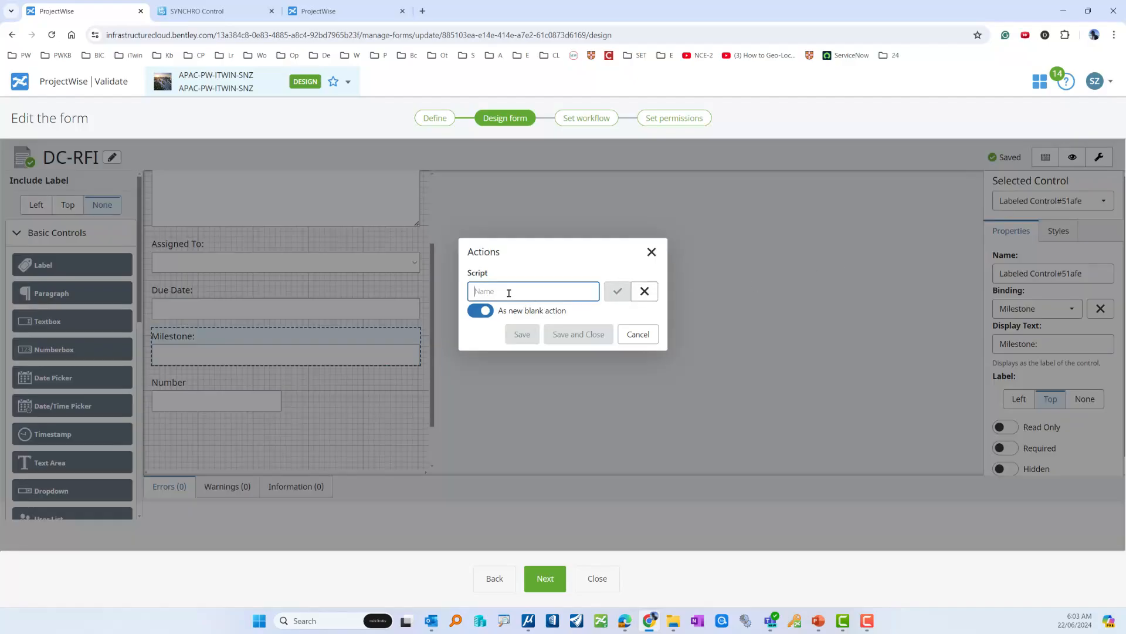
{"action": "type", "text": "01"}
{"action": "left_click", "coordinate": [617, 291]}
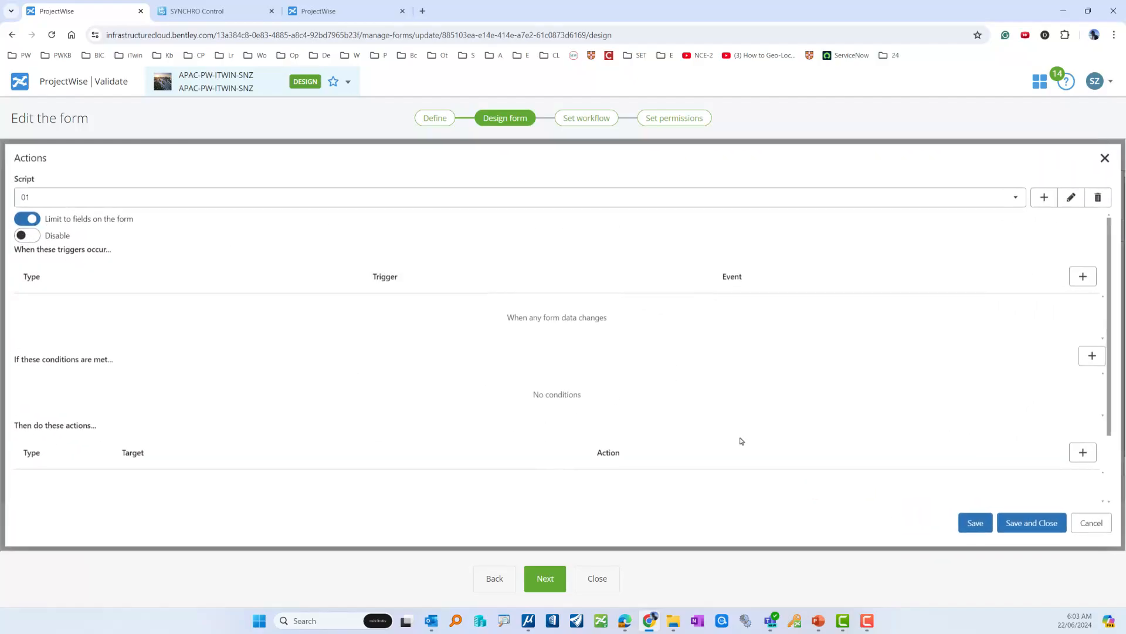
- Add a Format a control action targeting Canvas to script 01, look at its action choices, and close the script editor without saving
{"action": "left_click", "coordinate": [1083, 453]}
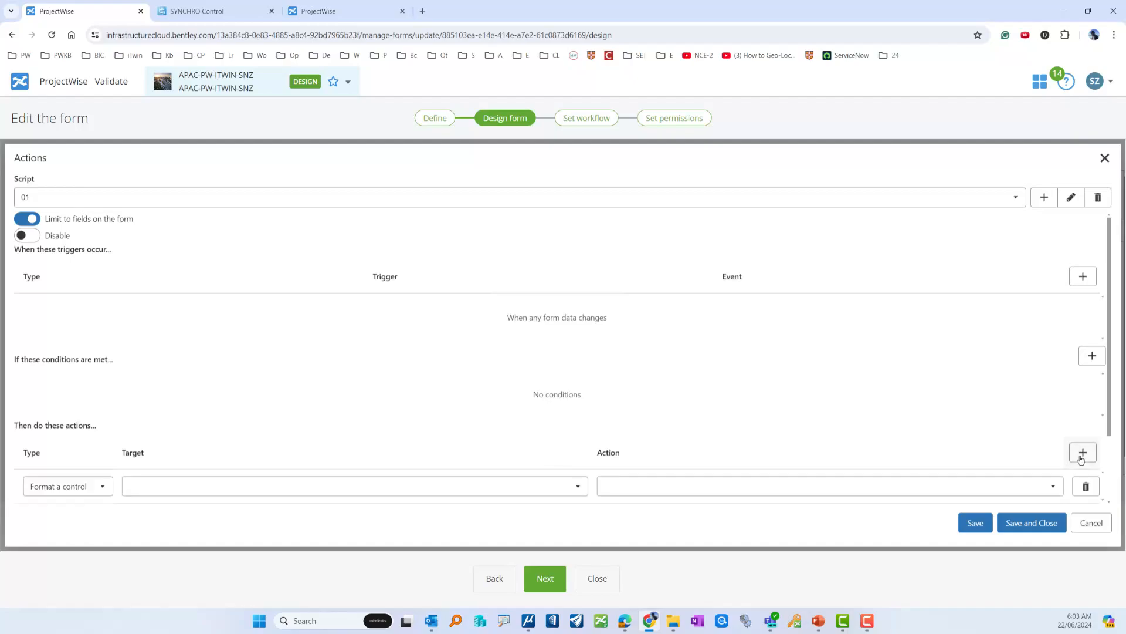
{"action": "left_click", "coordinate": [52, 495]}
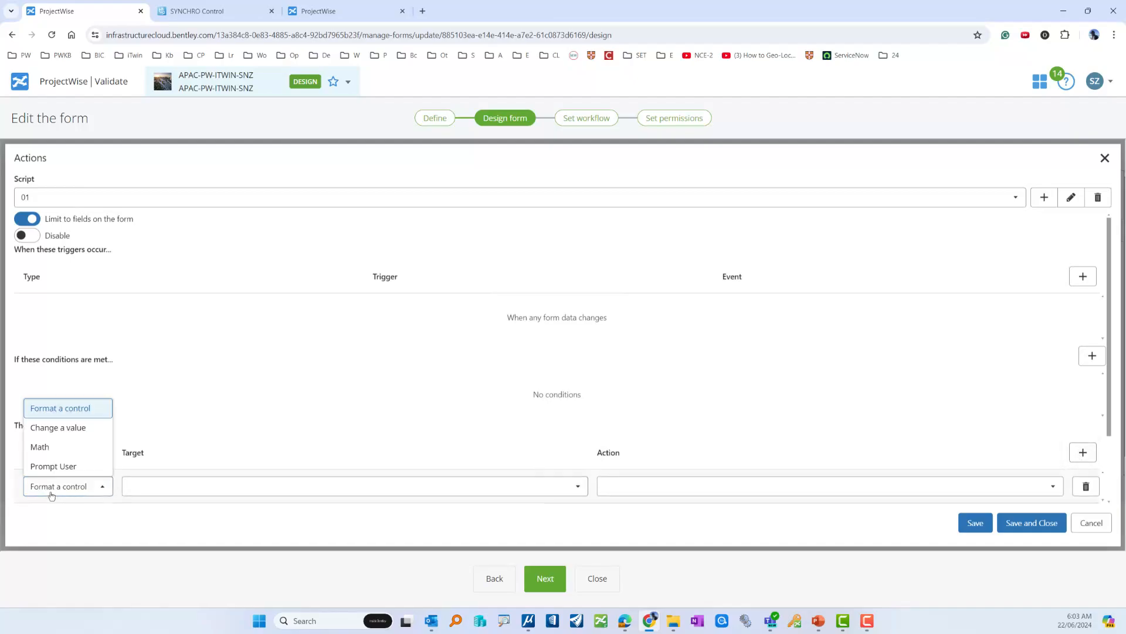
{"action": "left_click", "coordinate": [51, 494]}
{"action": "left_click", "coordinate": [579, 486]}
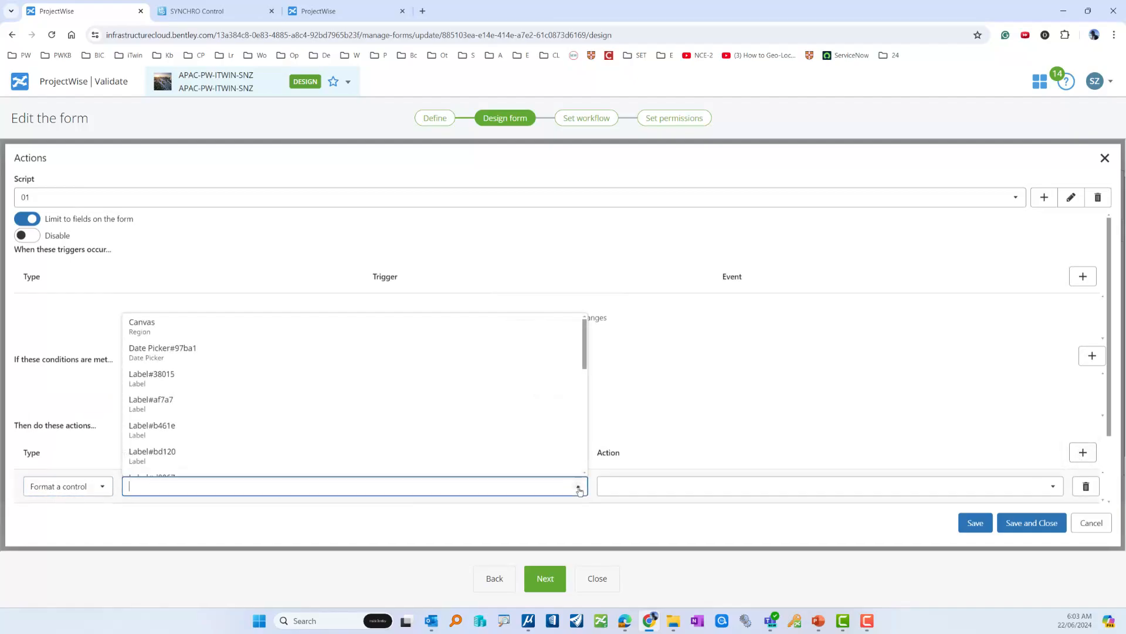
{"action": "left_click", "coordinate": [466, 335]}
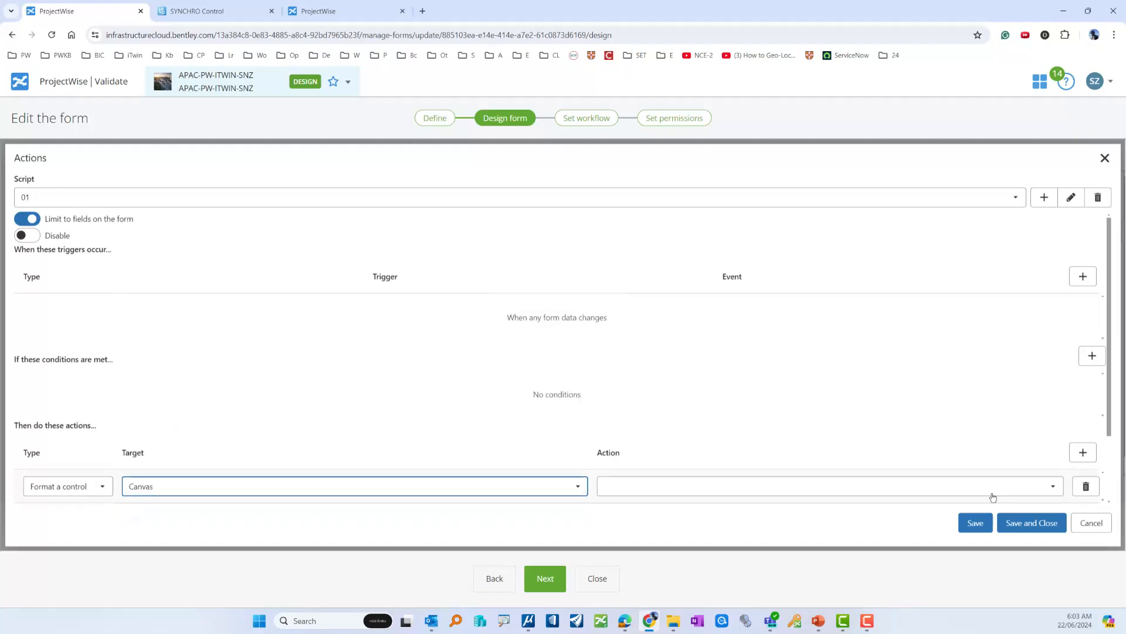
{"action": "left_click", "coordinate": [1054, 488]}
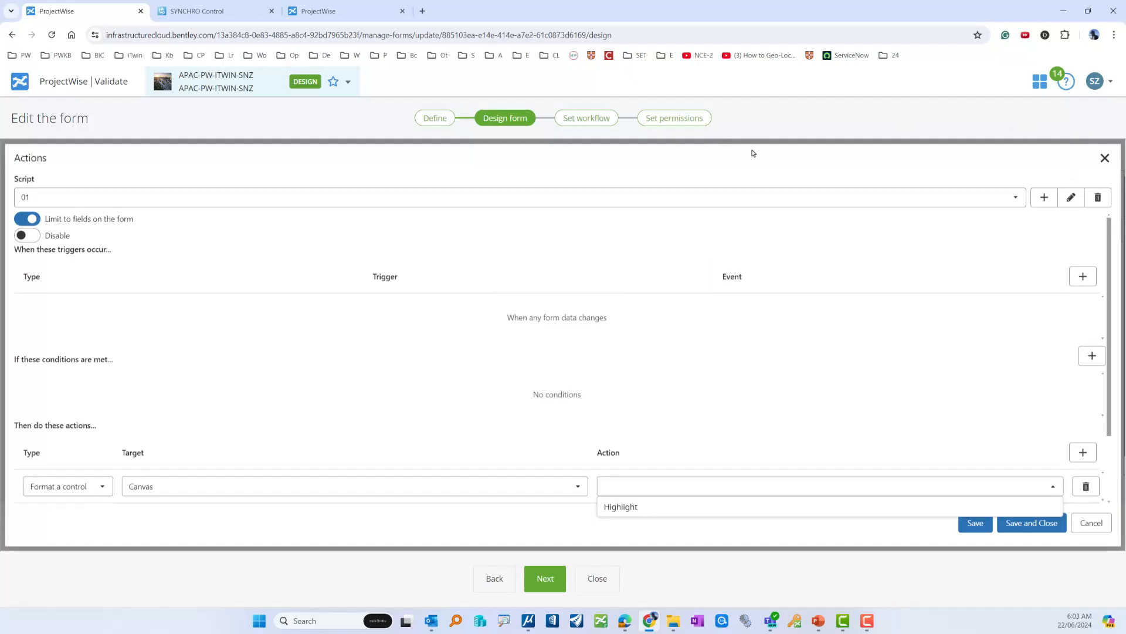
{"action": "left_click", "coordinate": [1105, 159]}
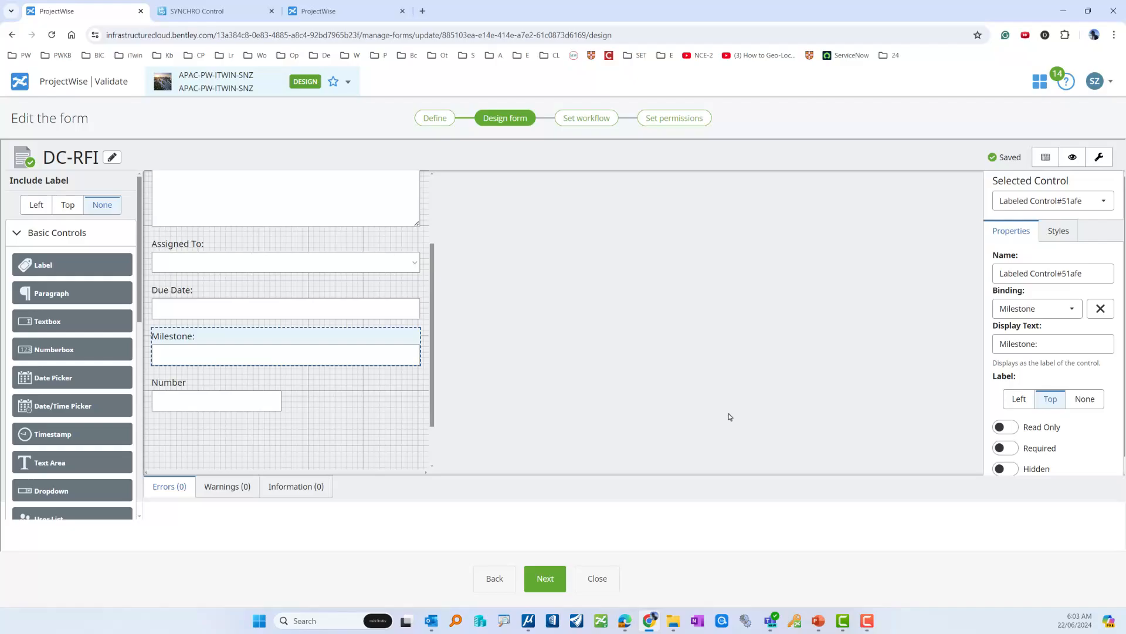
- Switch to the PowerPoint presentation and review the How Does Form Work? slide and both How To Define a Form? slides
{"action": "left_click", "coordinate": [819, 621]}
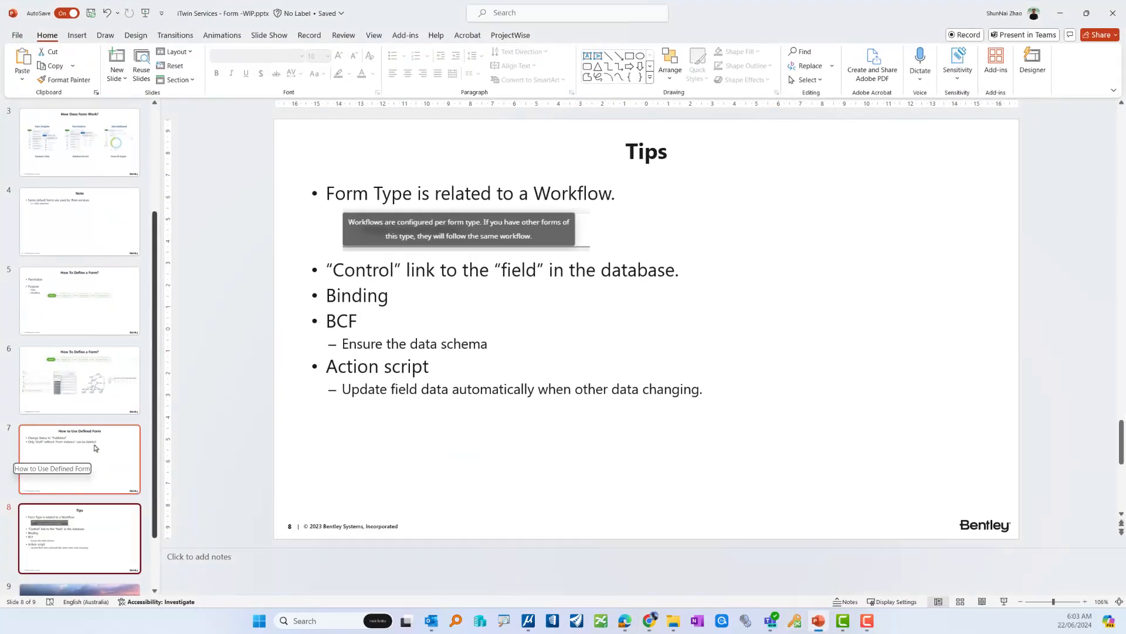
{"action": "scroll", "coordinate": [94, 452], "scroll_direction": "up", "scroll_amount": 3}
{"action": "left_click", "coordinate": [107, 312]}
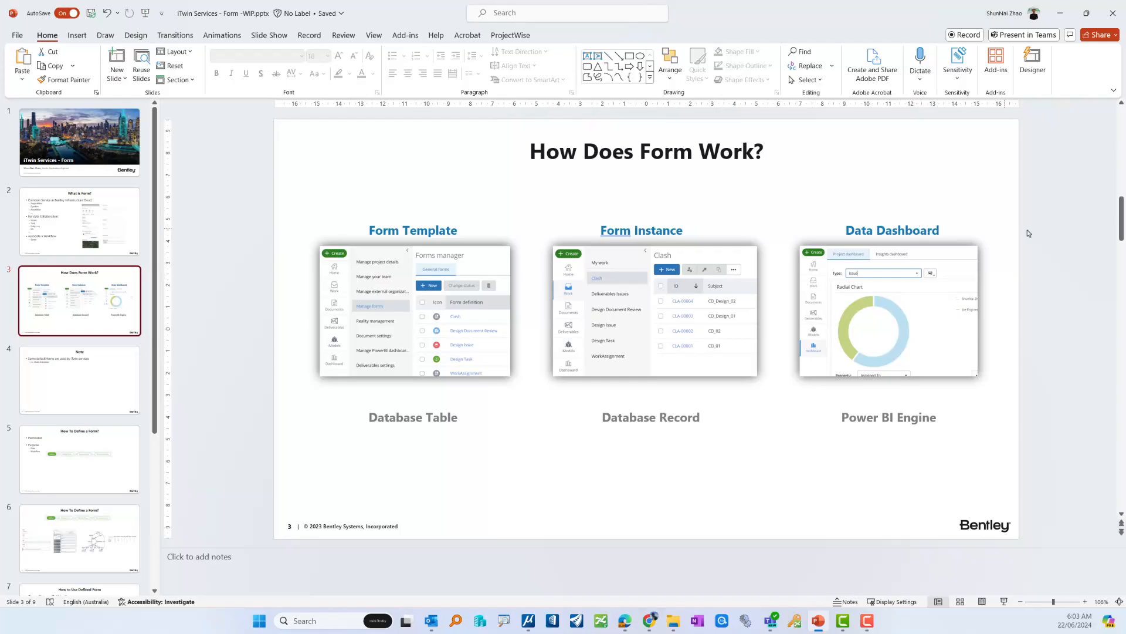
{"action": "left_click", "coordinate": [92, 452]}
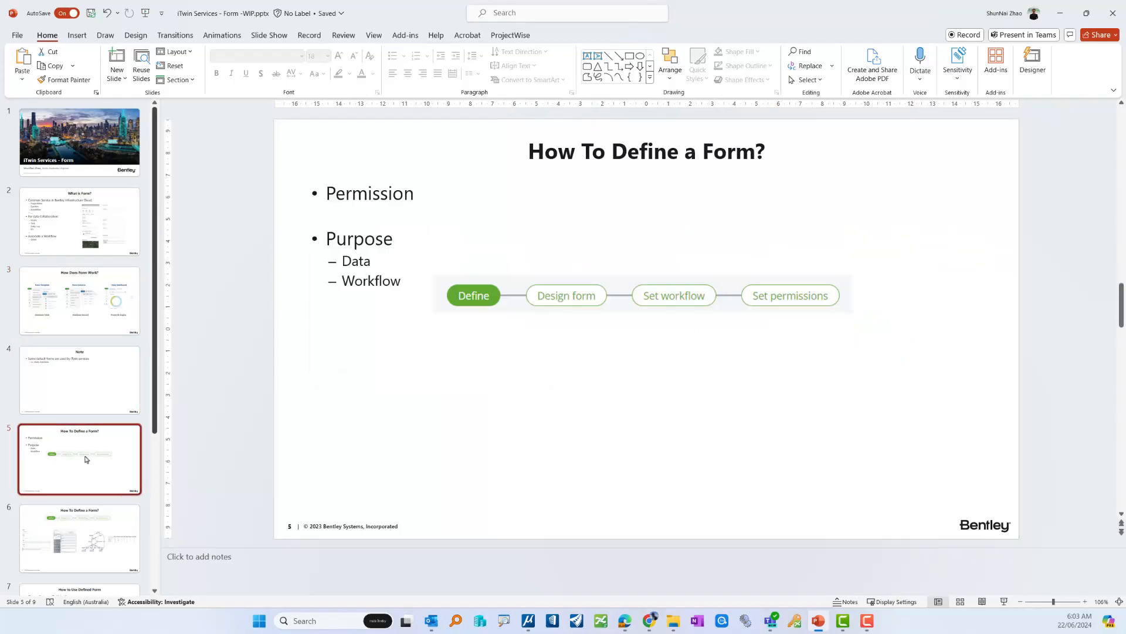
{"action": "key", "text": "Down"}
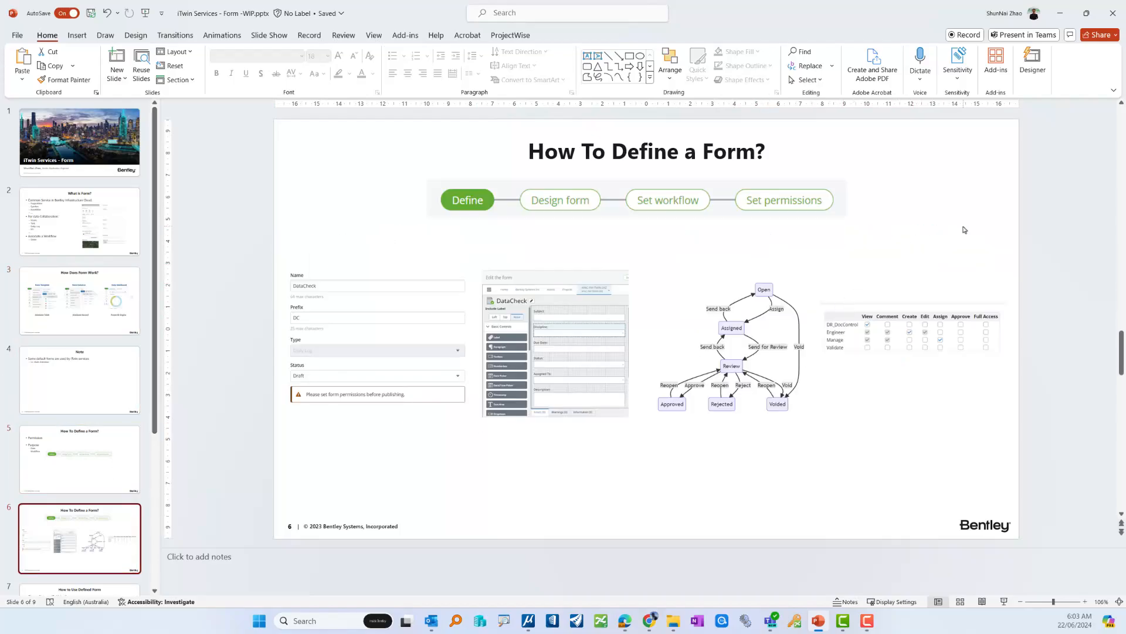